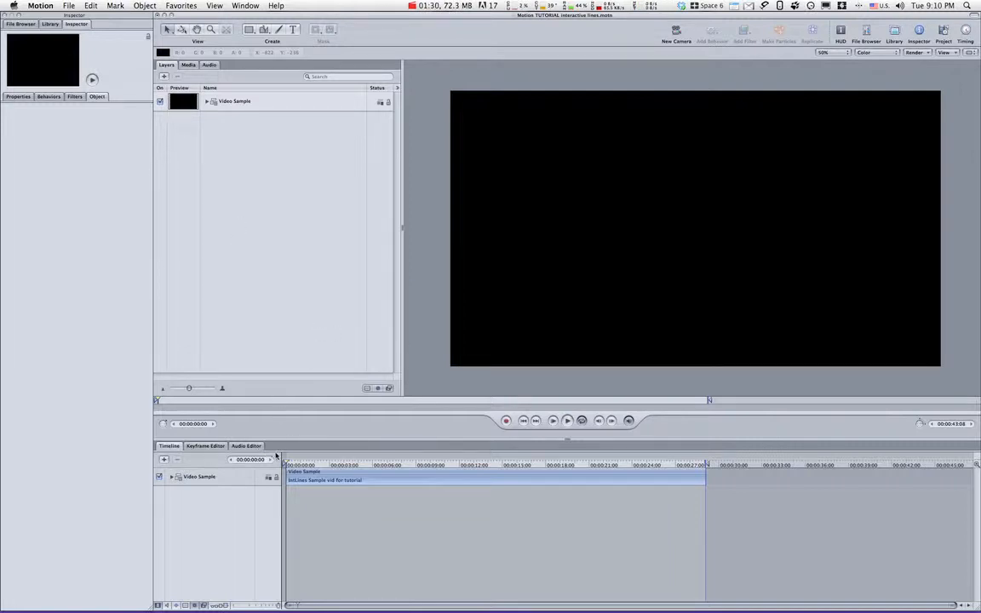
# Play the sample video and park the playhead at 00:00:05:21, where the hand finishes drawing the circle.
pyautogui.press('space')
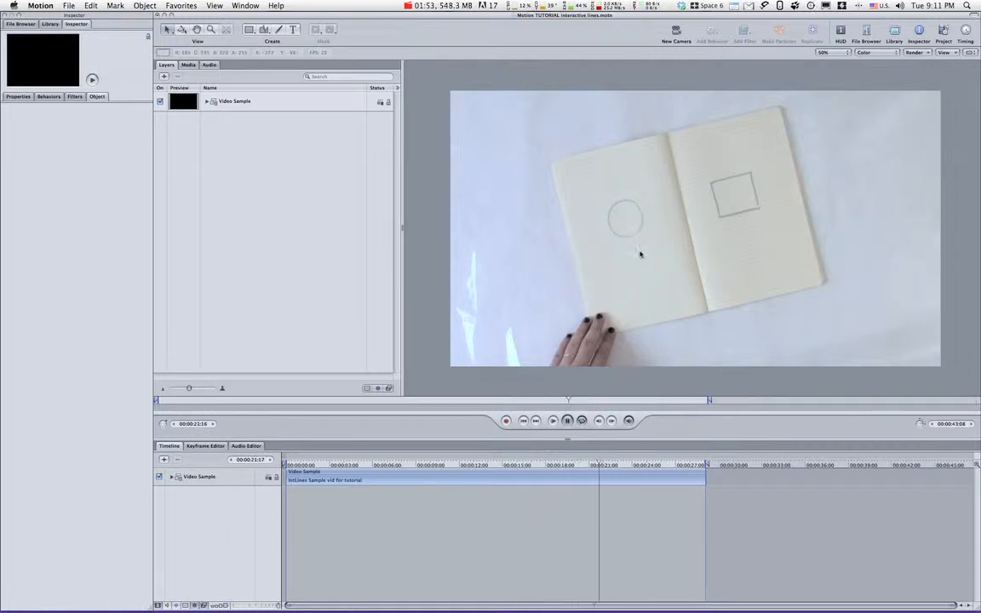
pyautogui.click(332, 465)
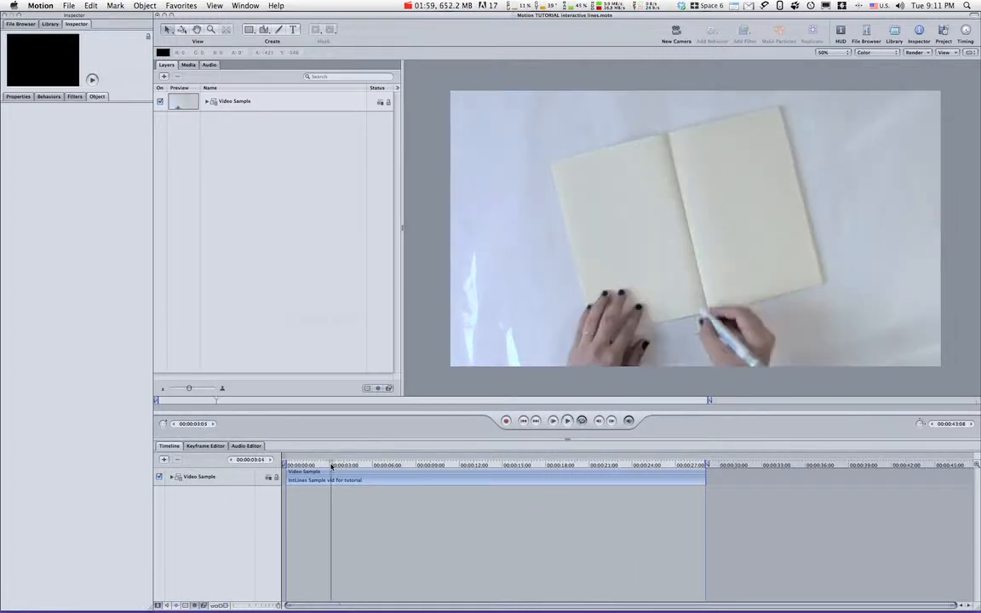
pyautogui.moveTo(332, 466); pyautogui.dragTo(345, 467)
pyautogui.press('space')
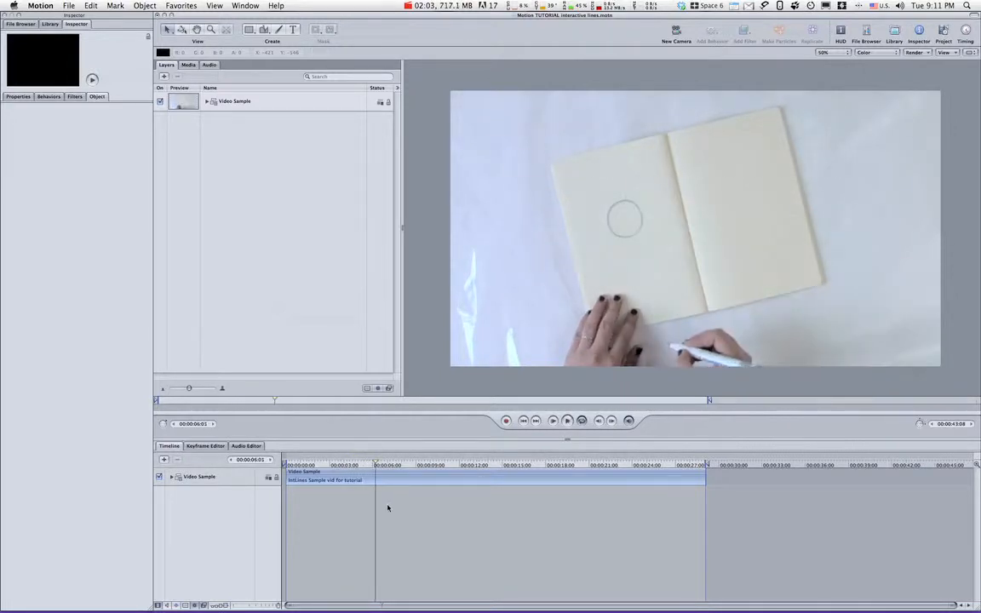
pyautogui.click(374, 464)
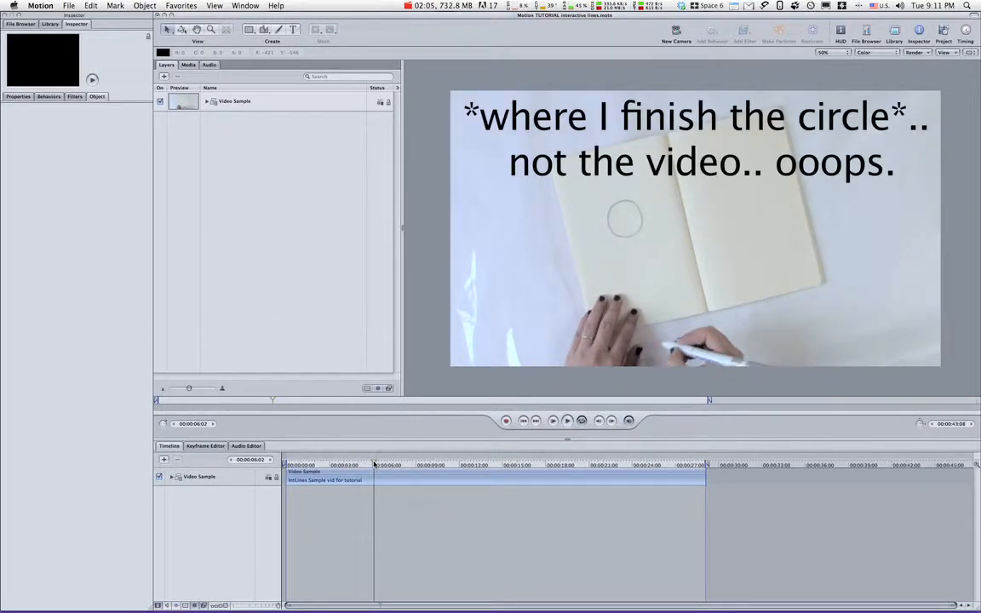
pyautogui.moveTo(373, 465); pyautogui.dragTo(370, 466)
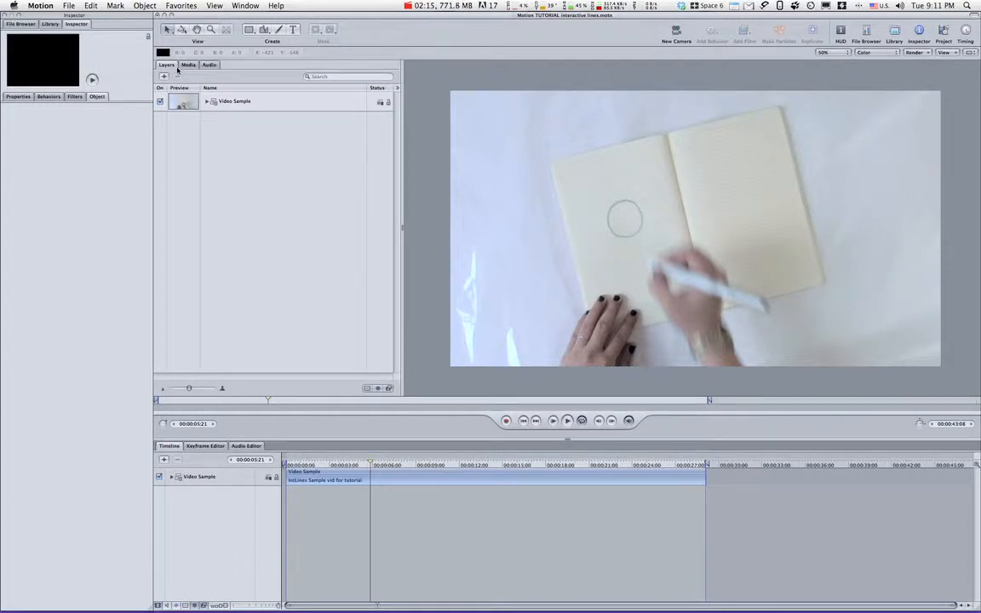
# Add a new group above Video Sample and name it Circle.
pyautogui.press('super+shift+n')
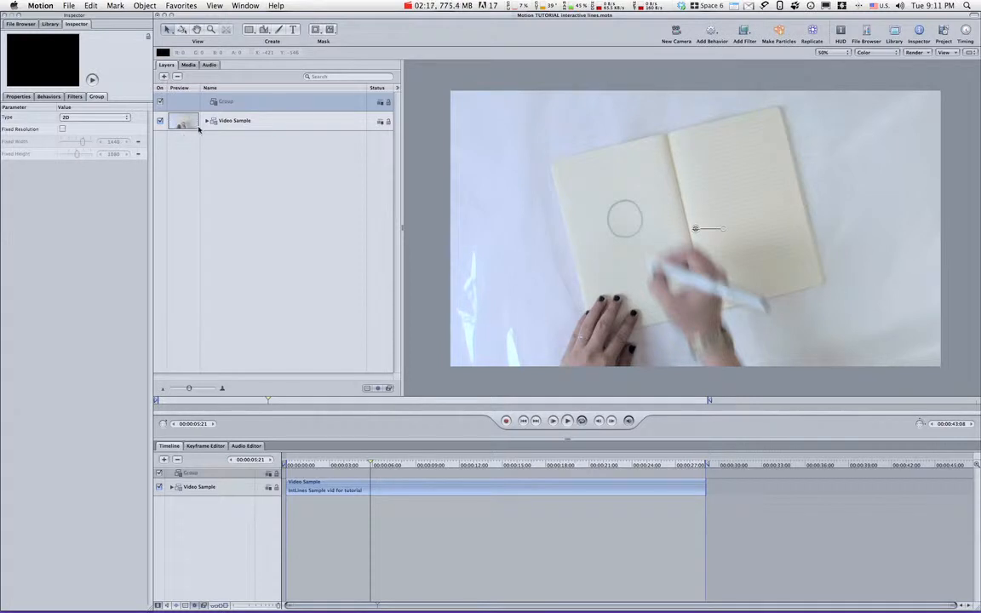
pyautogui.doubleClick(224, 102)
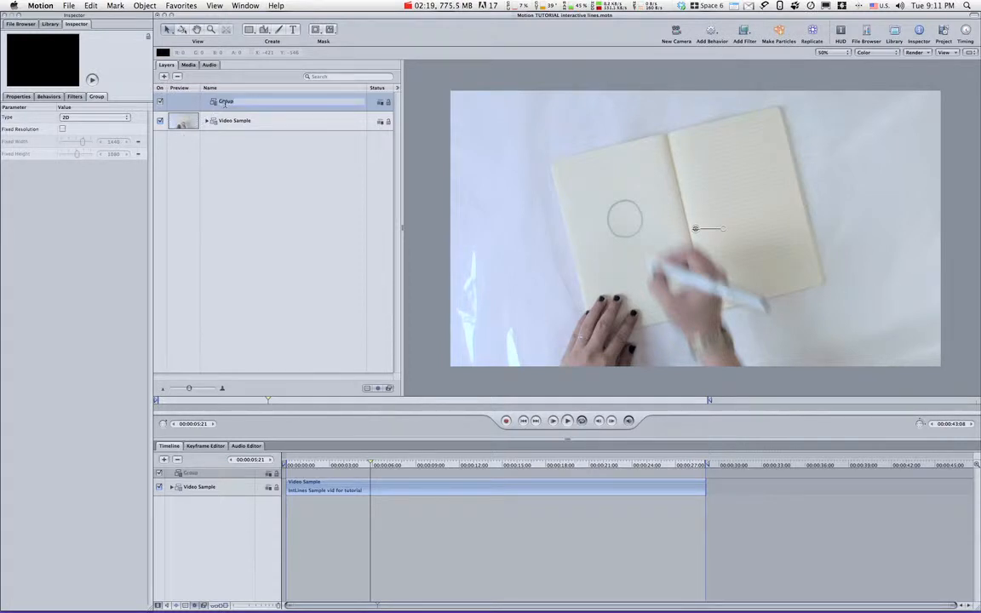
pyautogui.write('d')
pyautogui.press('Return')
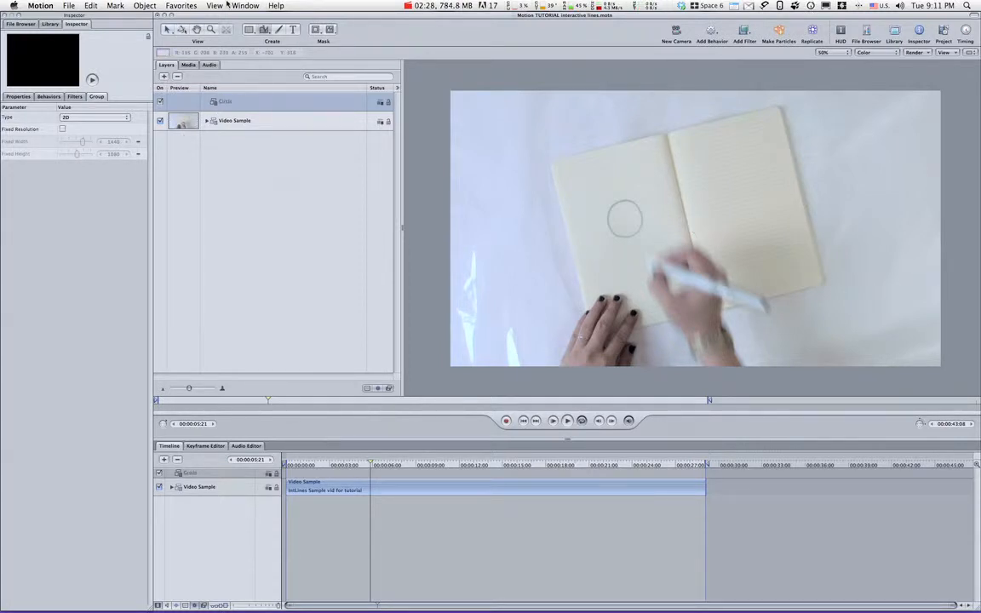
# Trace the hand-drawn circle on the notebook page with a closed six-point Bezier shape.
pyautogui.click(265, 32)
pyautogui.click(611, 205)
pyautogui.click(626, 201)
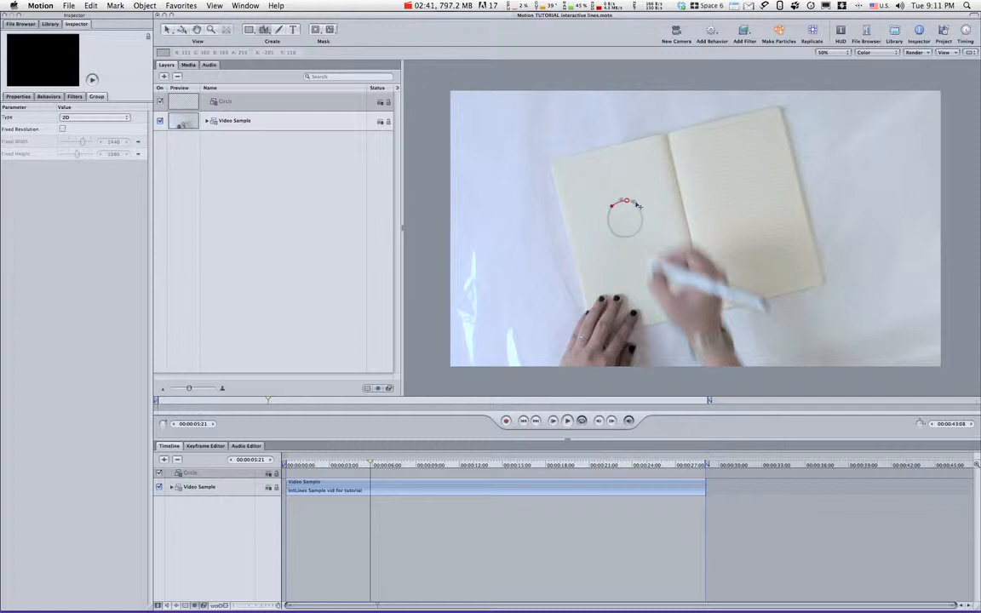
pyautogui.click(641, 214)
pyautogui.click(638, 233)
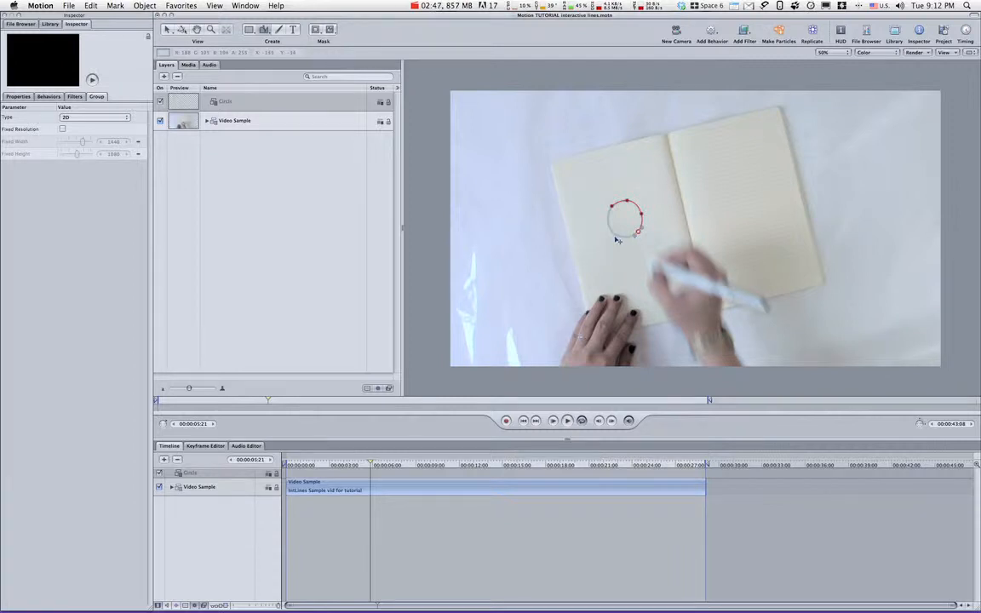
pyautogui.click(613, 235)
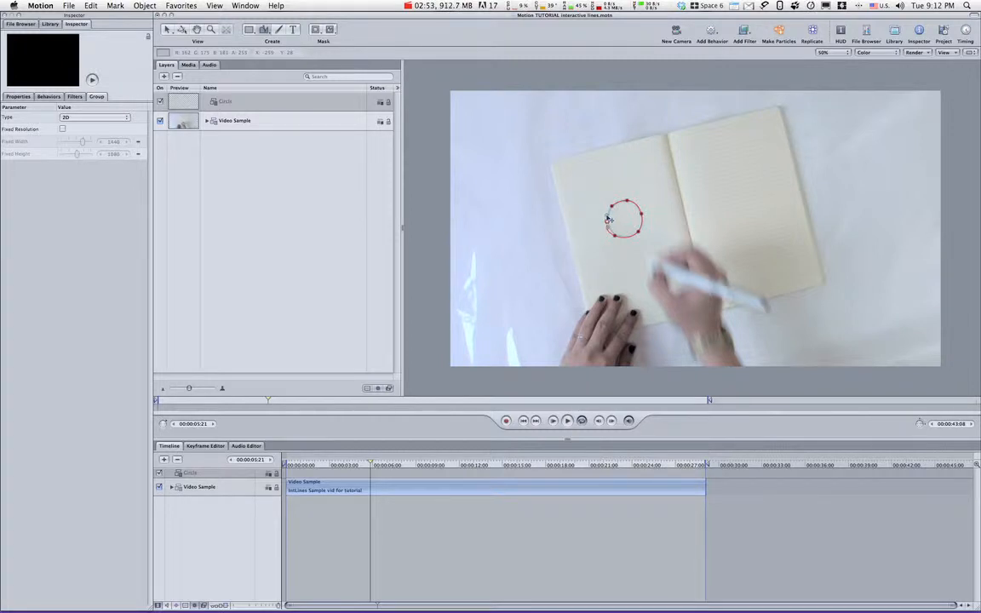
pyautogui.moveTo(609, 224); pyautogui.dragTo(610, 219)
pyautogui.click(611, 209)
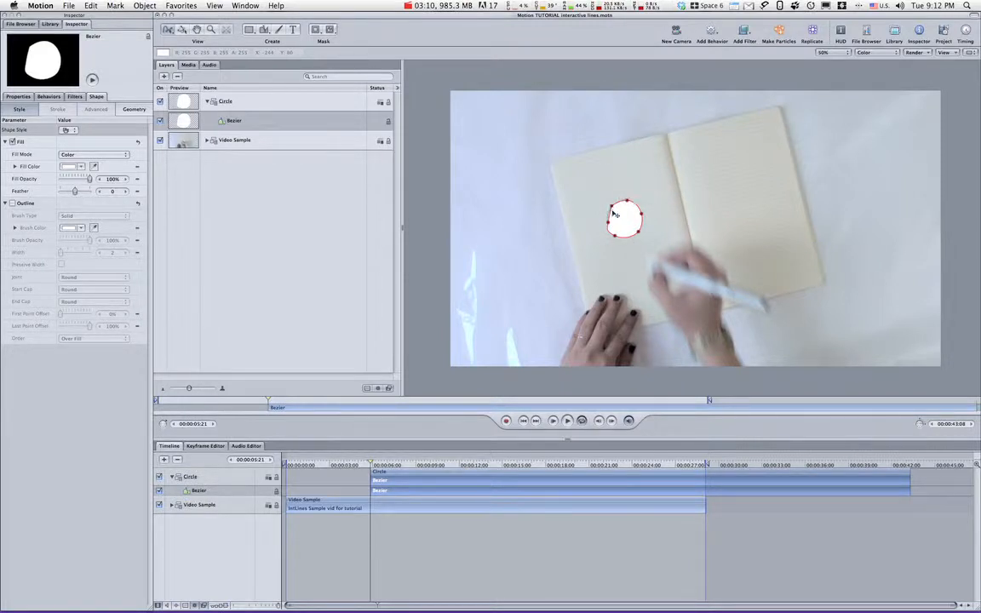
# Make the Bezier shape's start point smooth and refine its left-hand points to follow the drawn circle.
pyautogui.rightClick(613, 211)
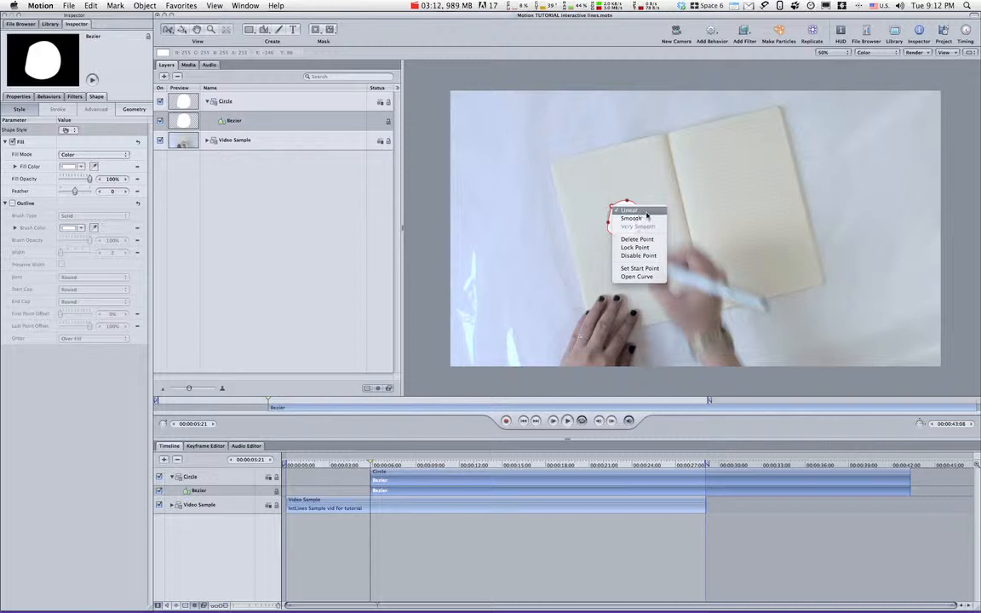
pyautogui.click(634, 218)
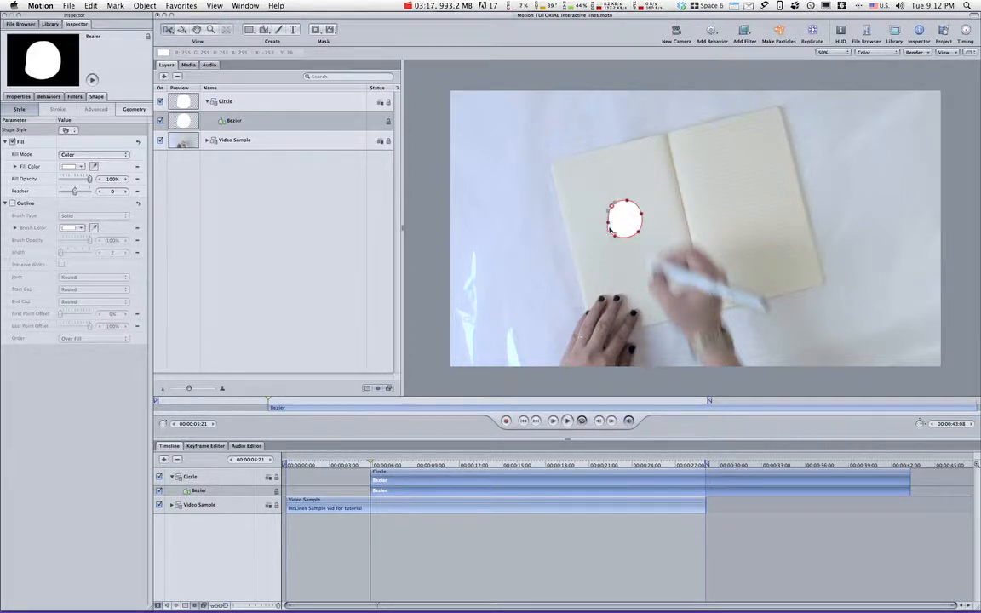
pyautogui.click(615, 236)
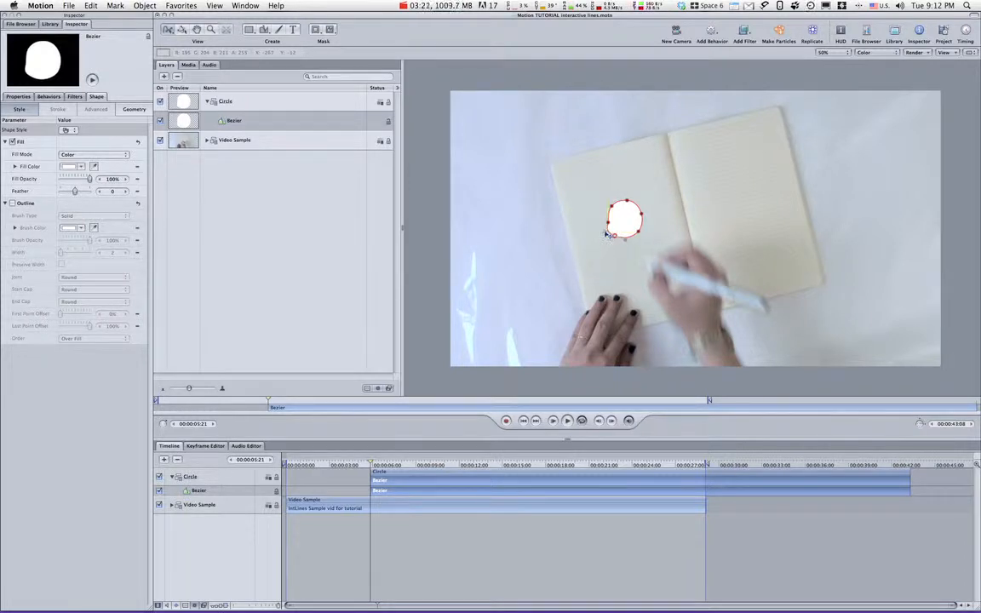
pyautogui.click(608, 222)
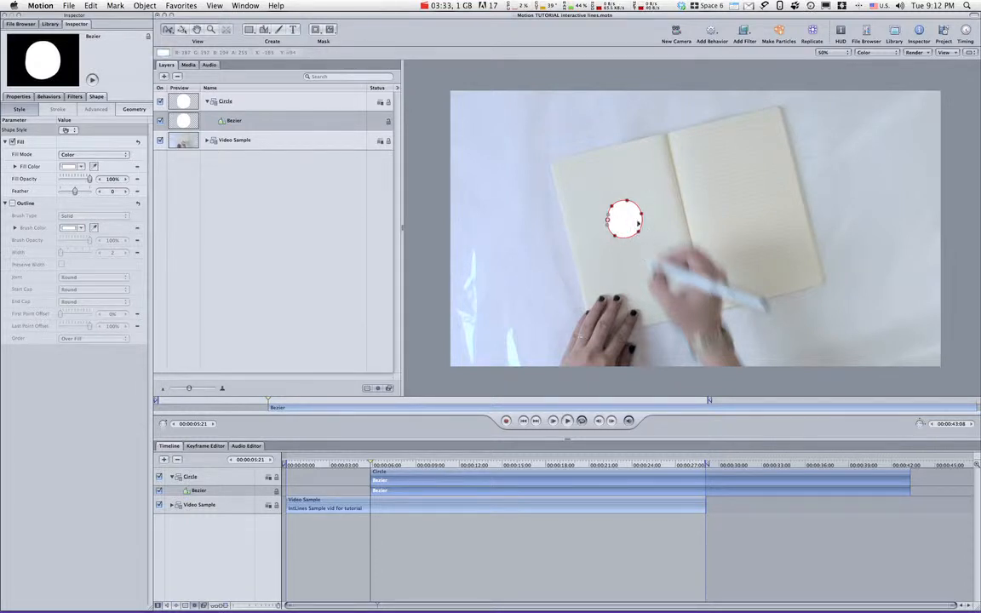
# Switch the Bezier shape from fill to outline and set the outline width to 12.
pyautogui.click(12, 142)
pyautogui.click(11, 203)
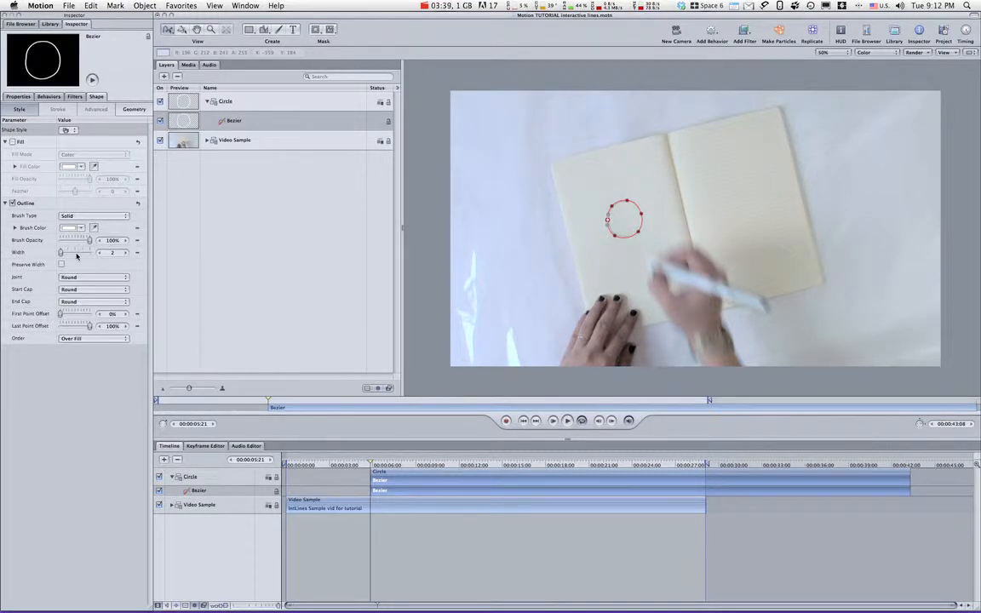
pyautogui.click(126, 254)
pyautogui.click(126, 254)
pyautogui.click(126, 254)
pyautogui.click(126, 253)
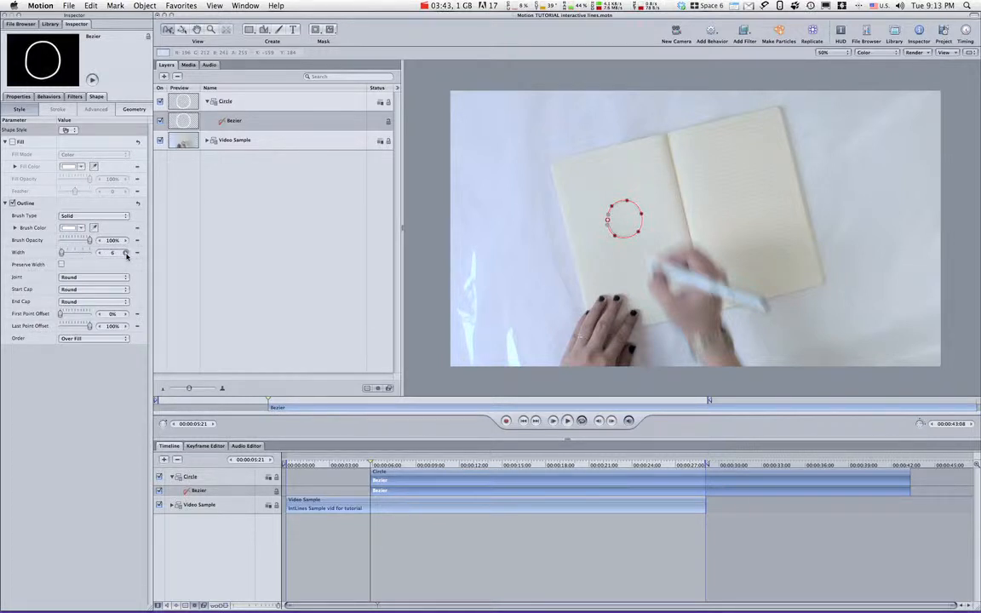
pyautogui.click(126, 254)
pyautogui.click(126, 253)
pyautogui.click(126, 253)
pyautogui.click(126, 253)
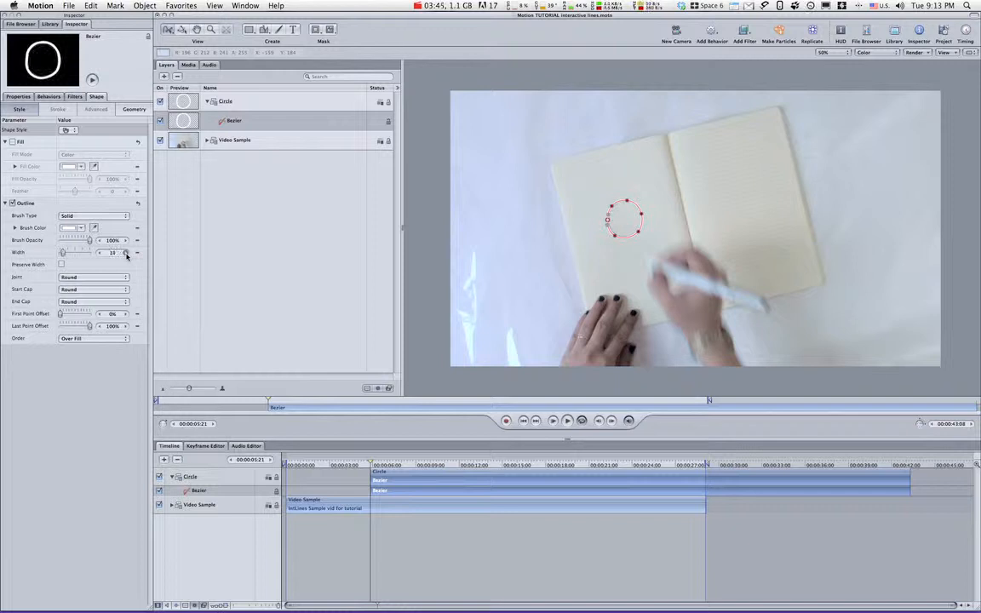
pyautogui.click(126, 253)
pyautogui.click(126, 253)
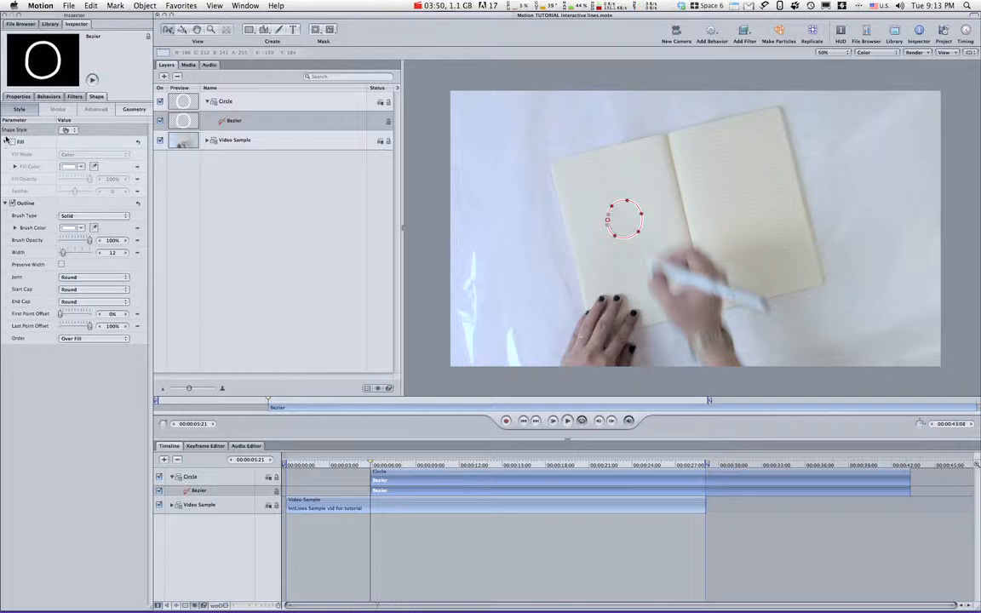
# Apply the Chalk Hard shape style from the Traditional category to the circle outline.
pyautogui.click(73, 132)
pyautogui.moveTo(85, 196)
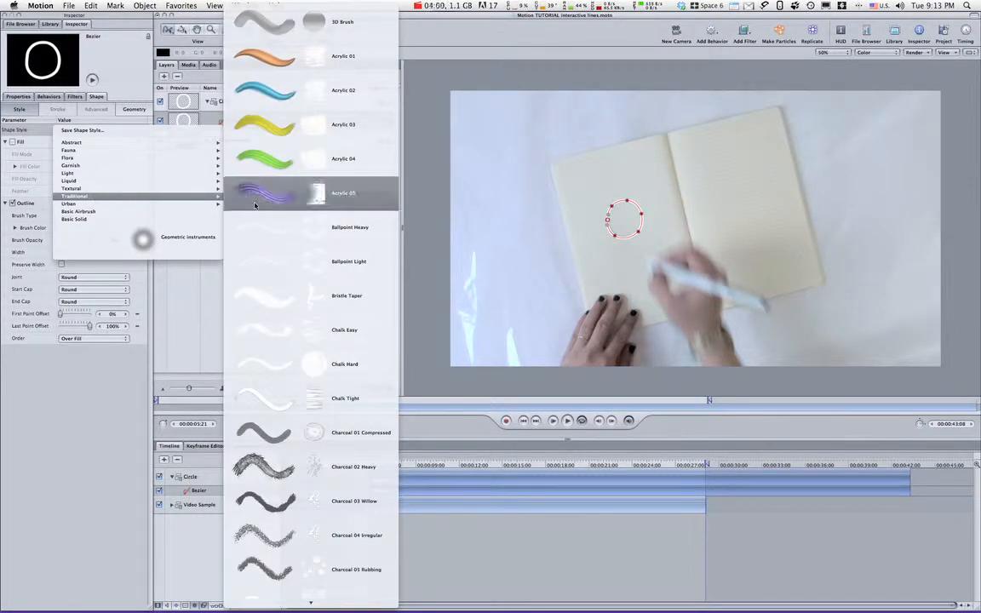
pyautogui.click(315, 368)
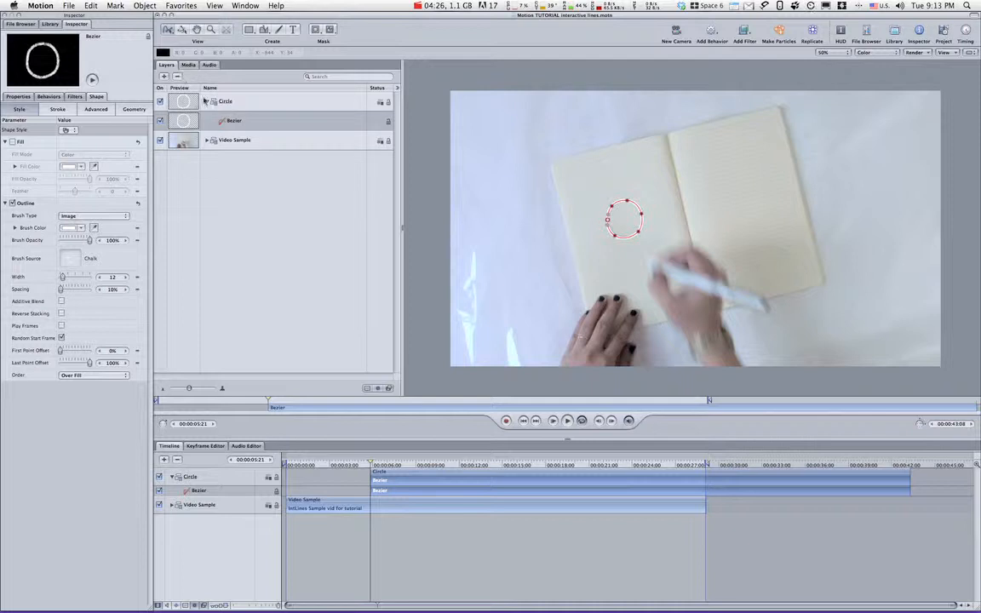
# Rename the Bezier layer as Circle Shape.
pyautogui.click(238, 121)
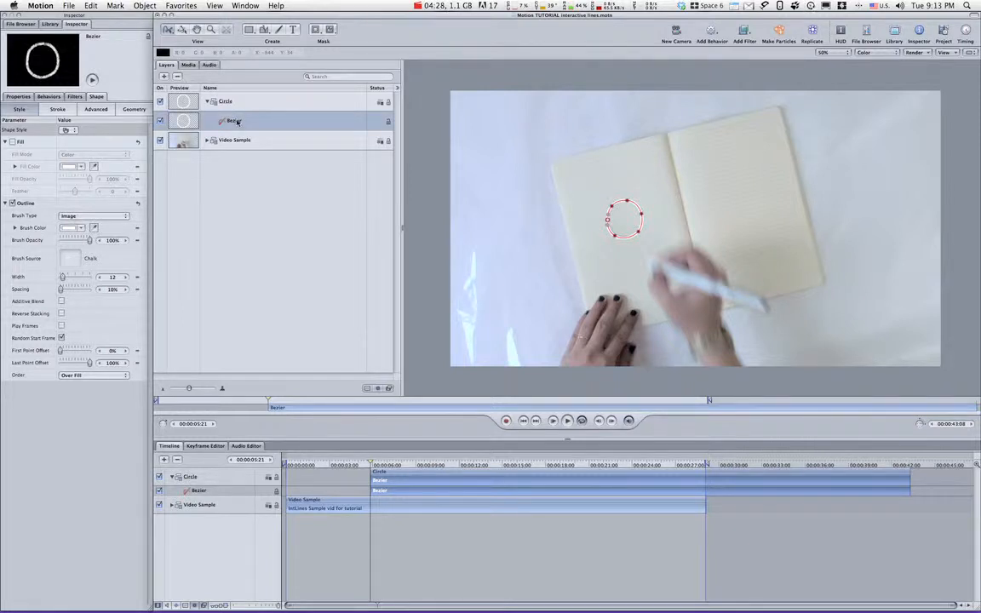
pyautogui.click(240, 122)
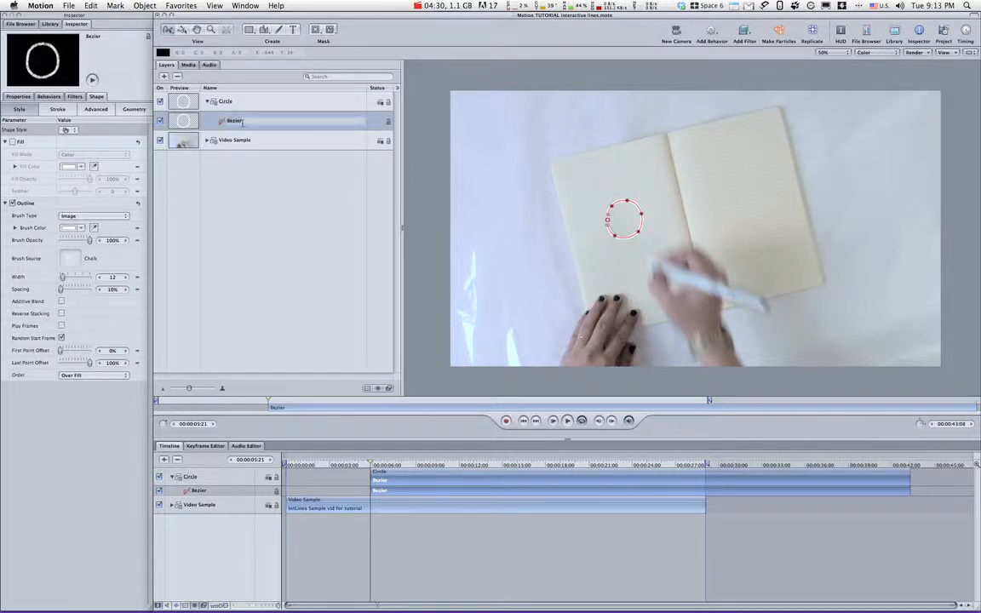
pyautogui.write('Circle')
pyautogui.write('Shape')
pyautogui.press('Return')
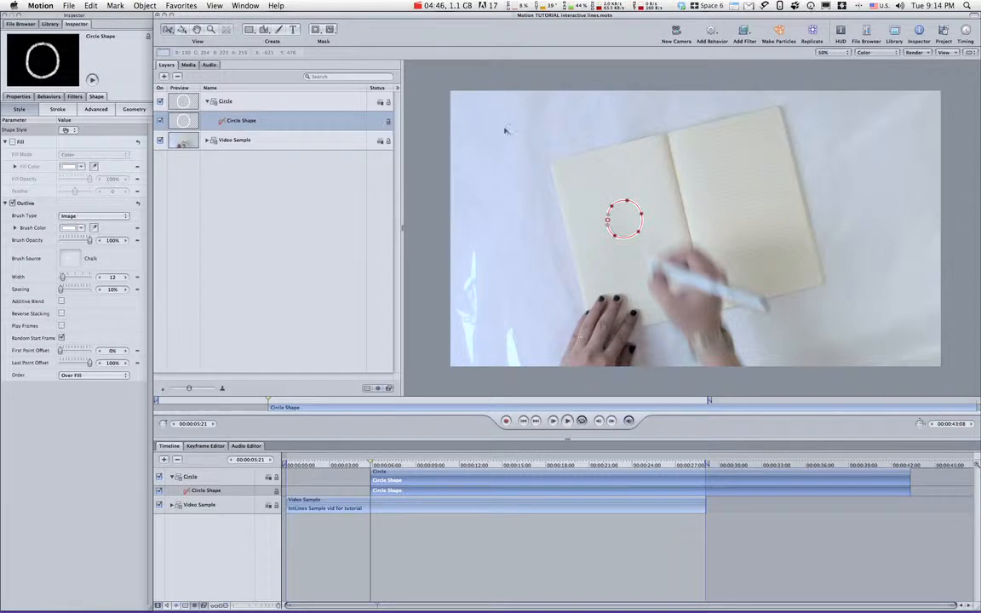
# Make a particle emitter from Circle Shape, preview it and return the playhead to 00:00:06:07.
pyautogui.click(779, 32)
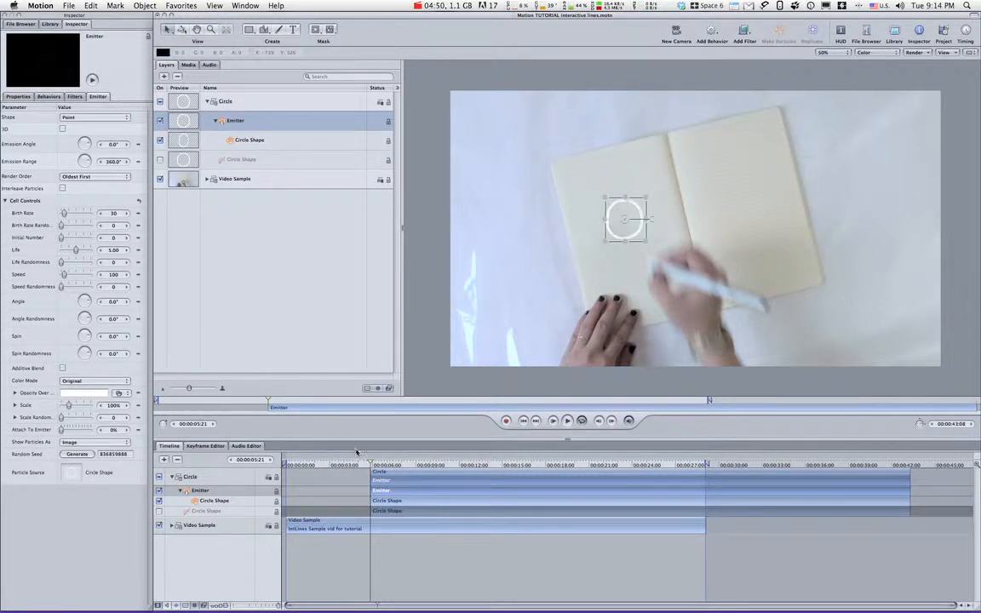
pyautogui.press('space')
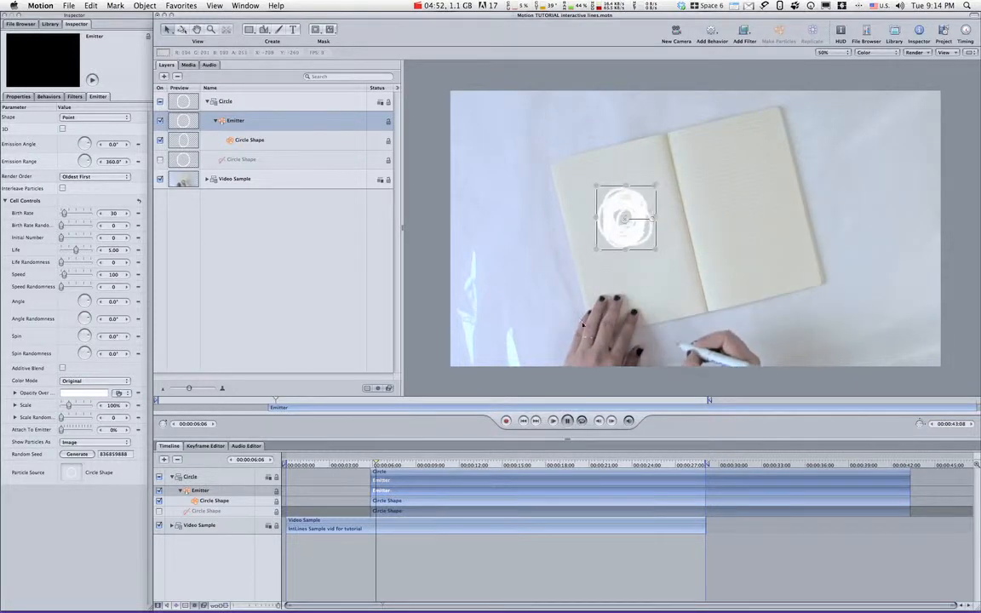
pyautogui.press('space')
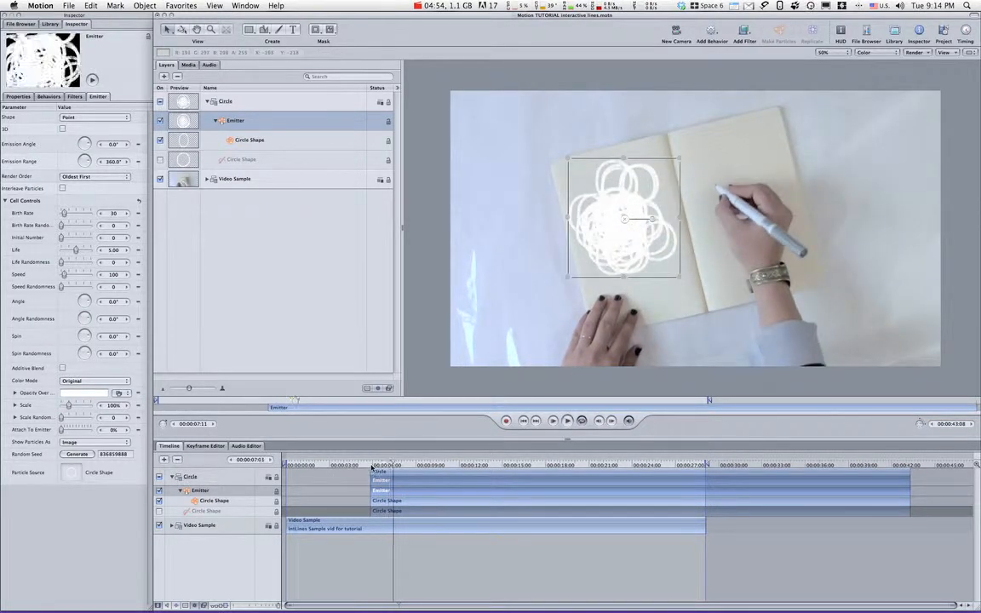
pyautogui.click(372, 466)
pyautogui.moveTo(373, 466); pyautogui.dragTo(376, 466)
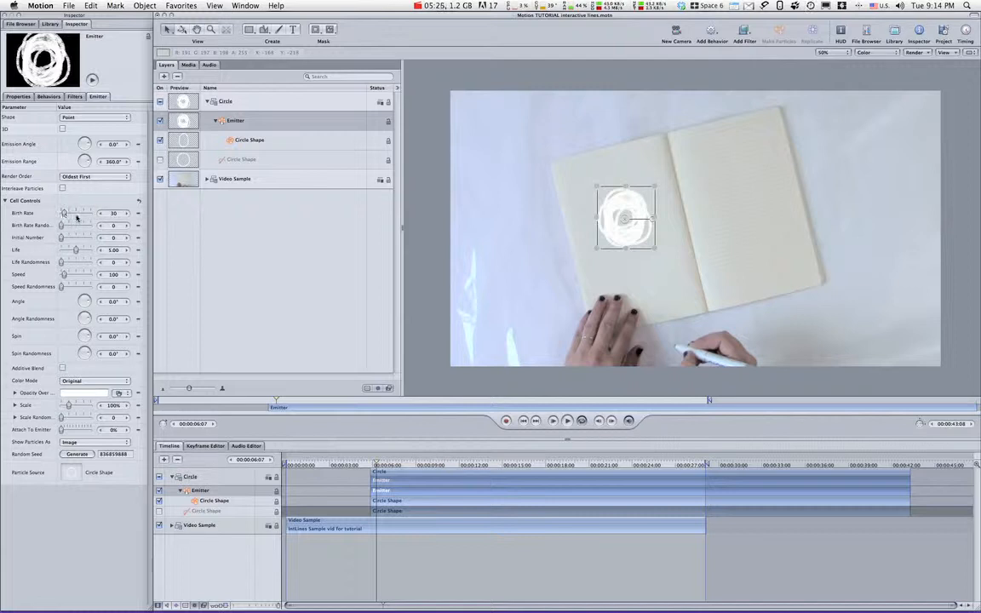
# Set the emitter's birth rate to 4, life to 1.64 and speed to 60, and preview the particles.
pyautogui.moveTo(101, 213); pyautogui.dragTo(64, 215)
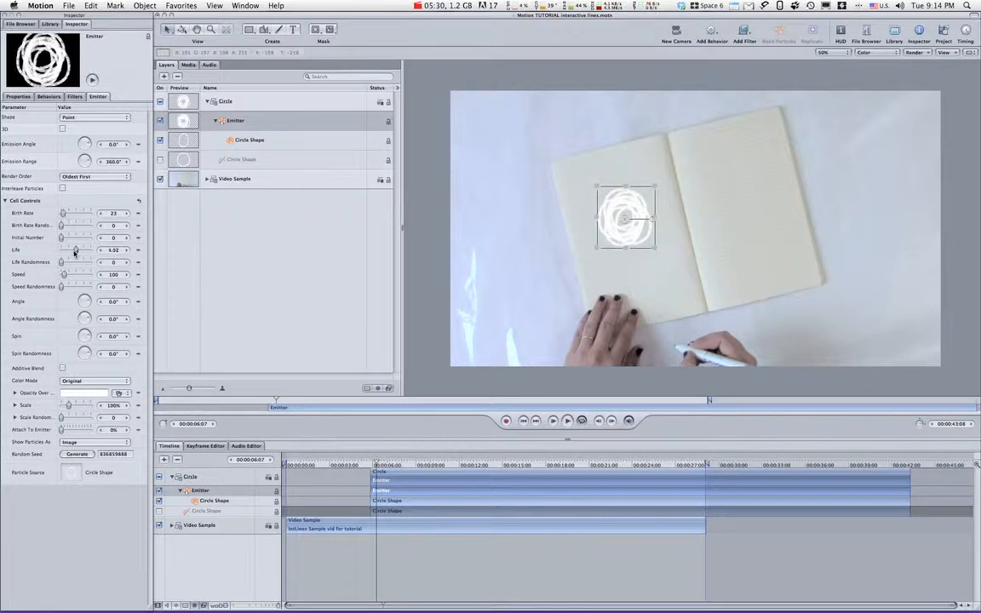
pyautogui.moveTo(75, 252); pyautogui.dragTo(65, 251)
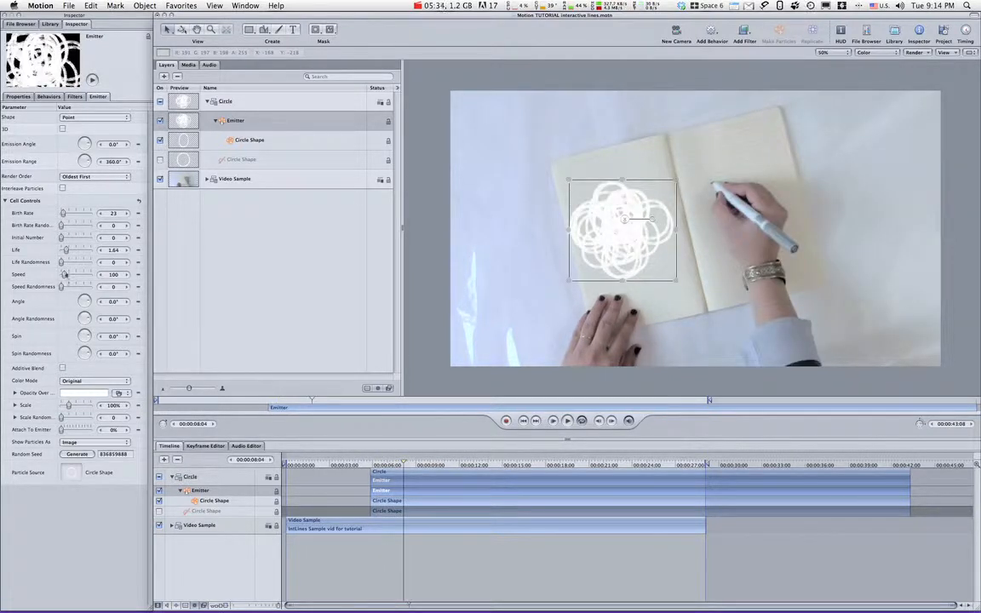
pyautogui.moveTo(61, 279); pyautogui.dragTo(60, 275)
pyautogui.moveTo(63, 213); pyautogui.dragTo(62, 215)
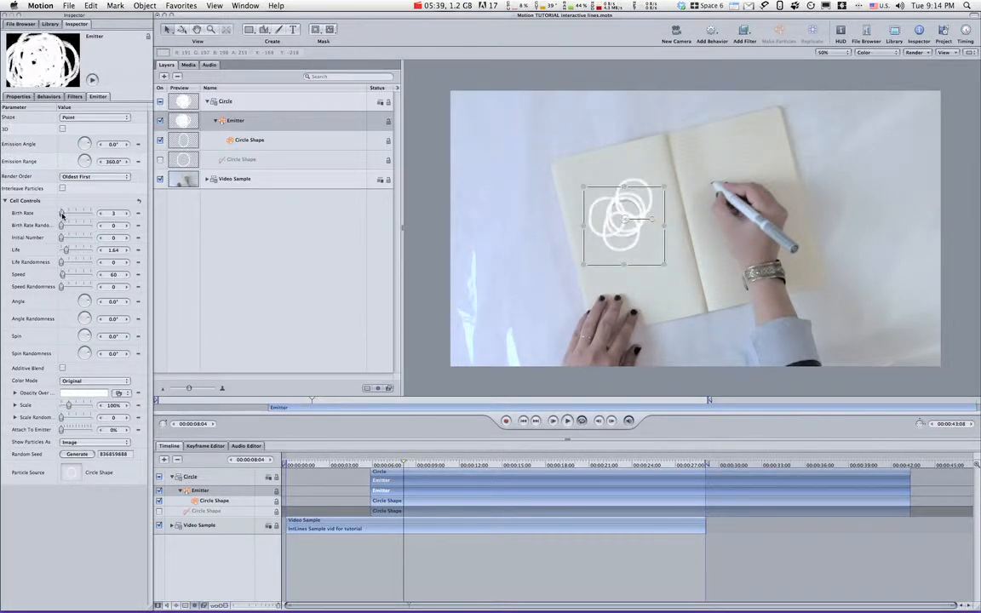
pyautogui.click(126, 213)
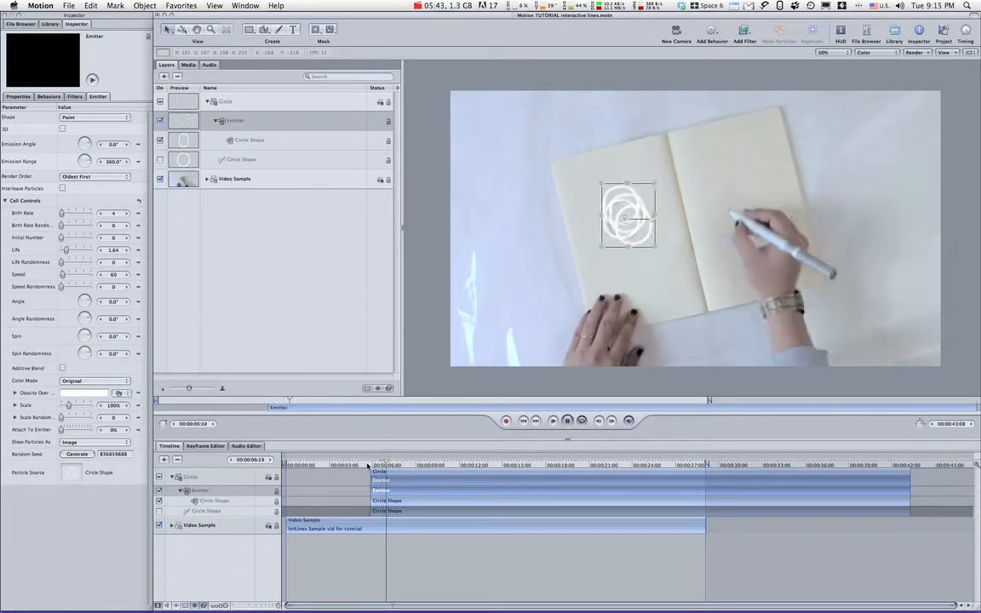
pyautogui.press('space')
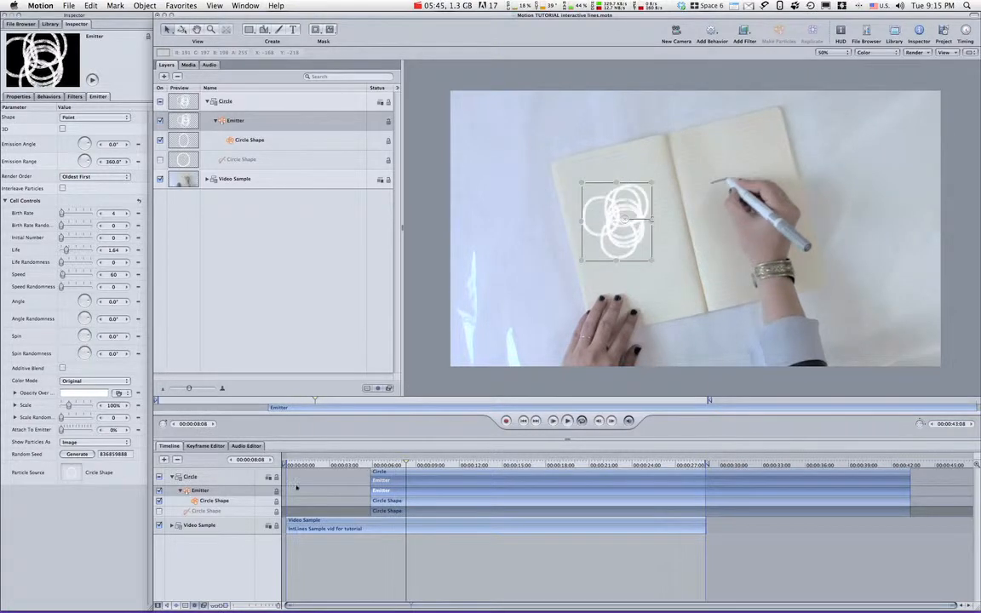
# Increase the emitter's particle speed to 67 and preview the particles from just before they begin.
pyautogui.click(127, 275)
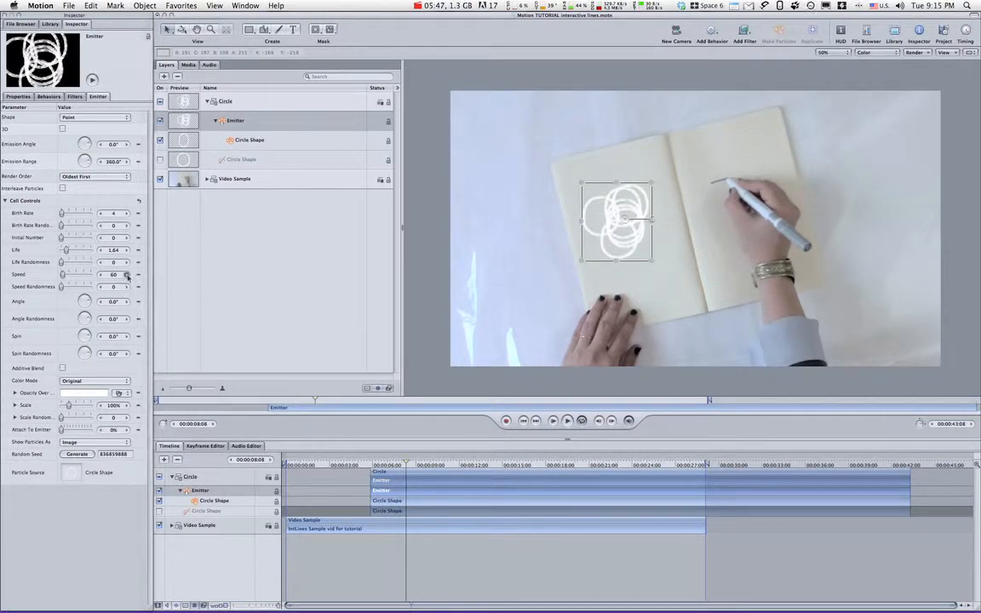
pyautogui.click(127, 275)
pyautogui.click(127, 275)
pyautogui.click(127, 275)
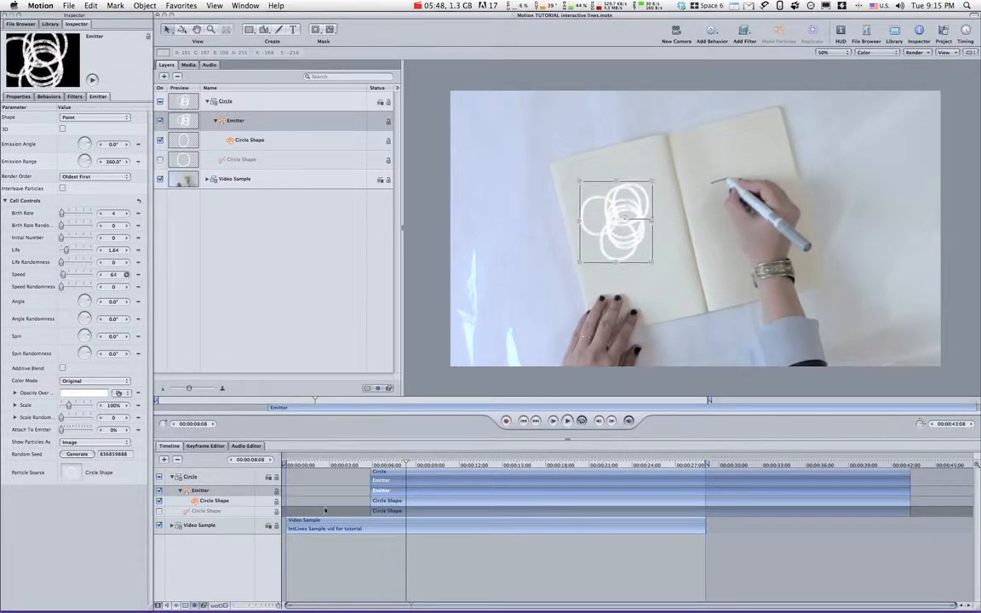
pyautogui.click(361, 465)
pyautogui.press('space')
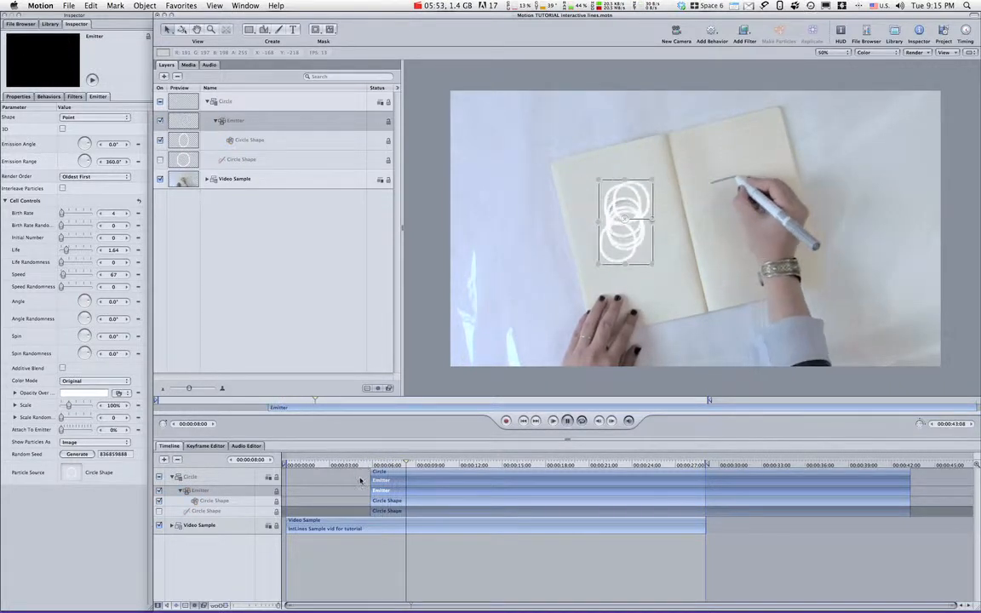
pyautogui.press('space')
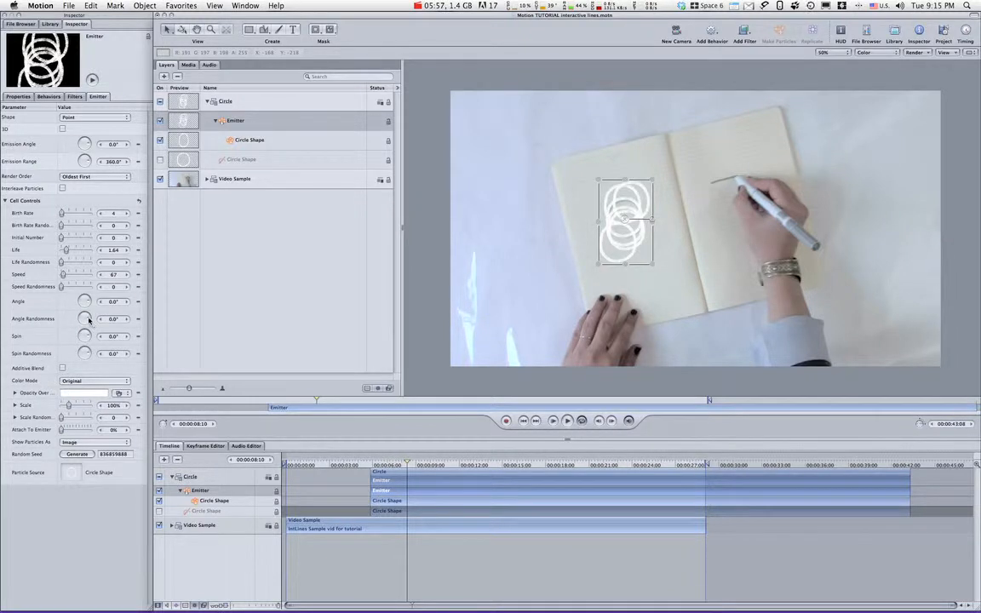
# Set the emitter's angle randomness to 53° and spin randomness to 123°, previewing the particles between adjustments.
pyautogui.moveTo(83, 320); pyautogui.dragTo(88, 317)
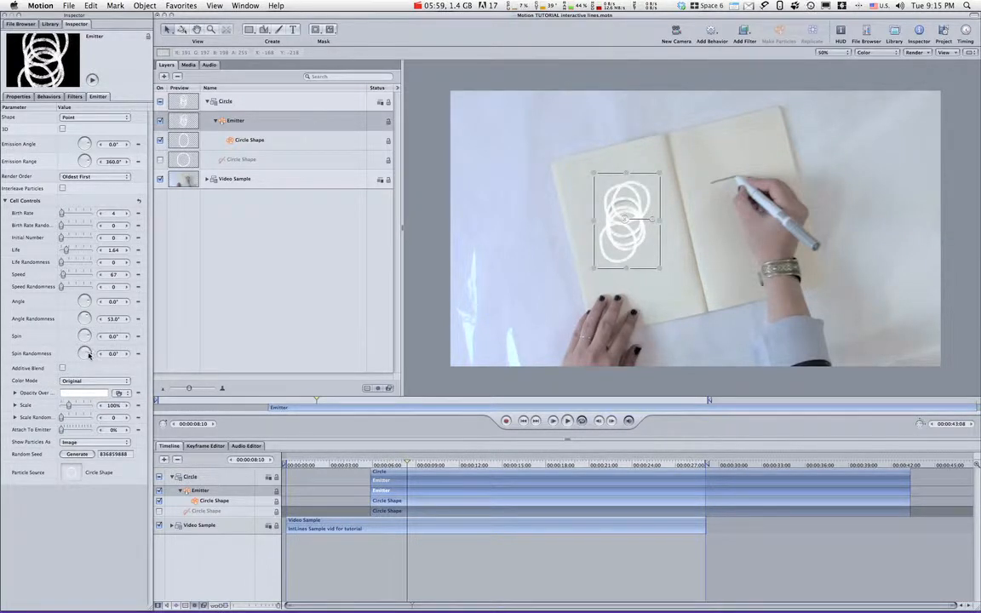
pyautogui.moveTo(88, 354); pyautogui.dragTo(88, 347)
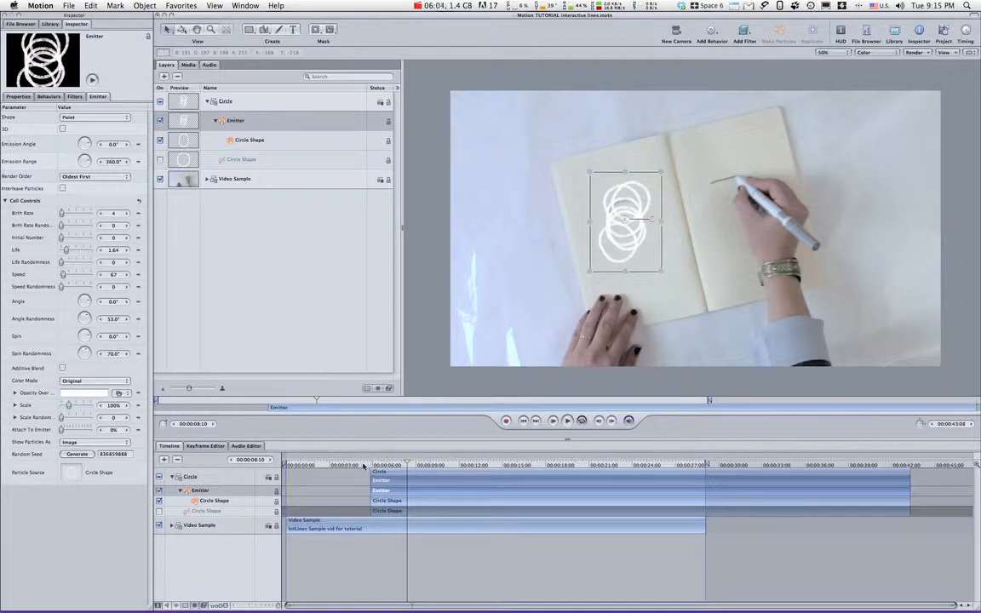
pyautogui.click(366, 465)
pyautogui.press('space')
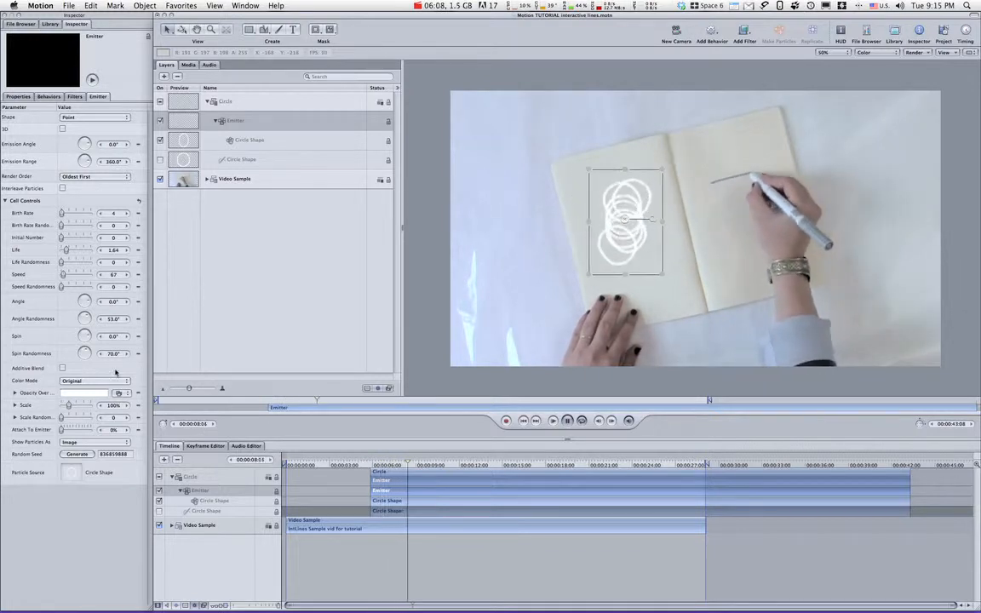
pyautogui.press('space')
pyautogui.moveTo(84, 352); pyautogui.dragTo(83, 352)
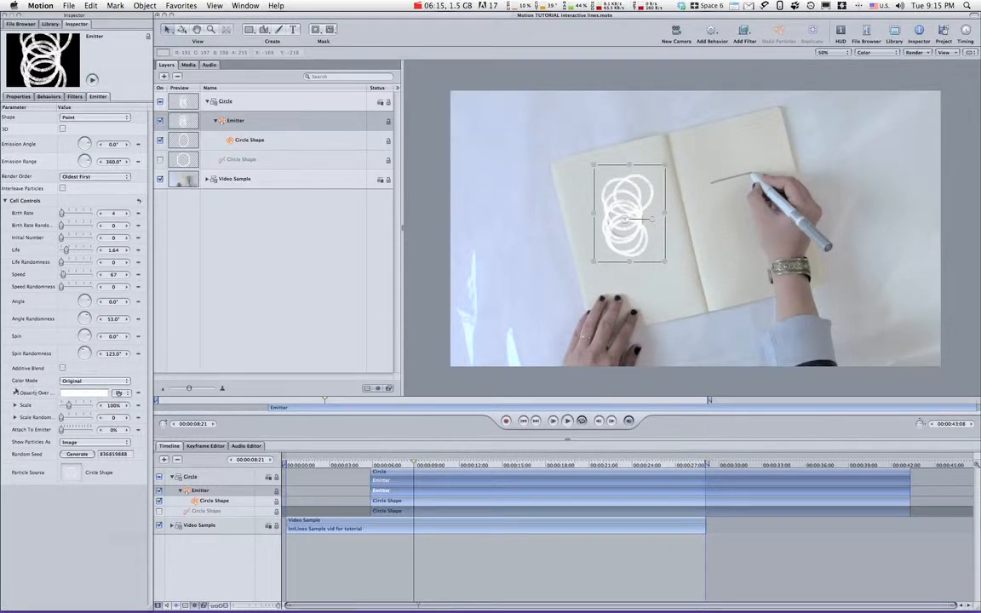
# Switch the emitter's color mode to Pick From Color Range and apply a pink-to-plum gradient preset to the range.
pyautogui.click(86, 382)
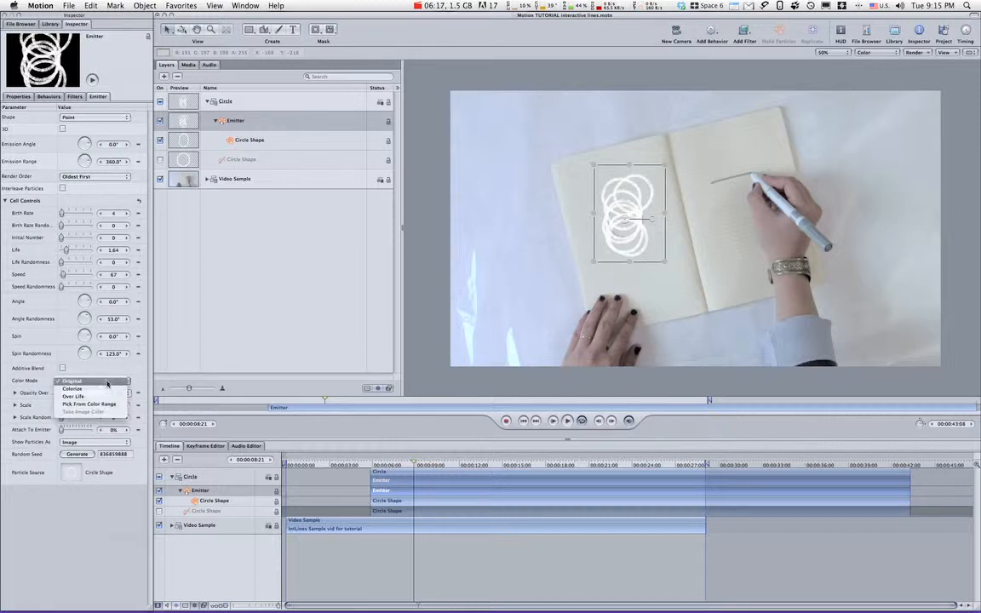
pyautogui.click(107, 407)
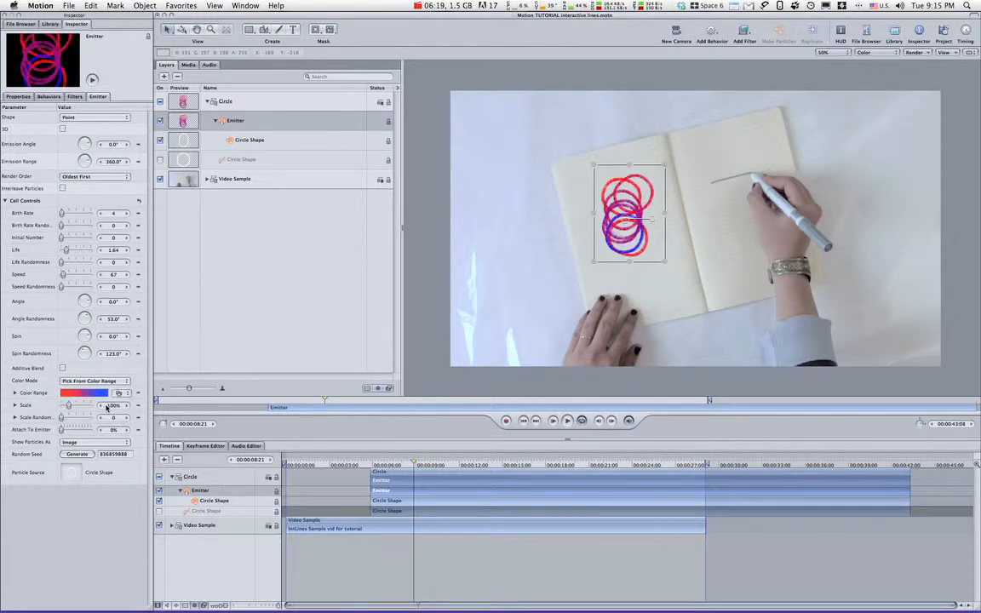
pyautogui.click(14, 394)
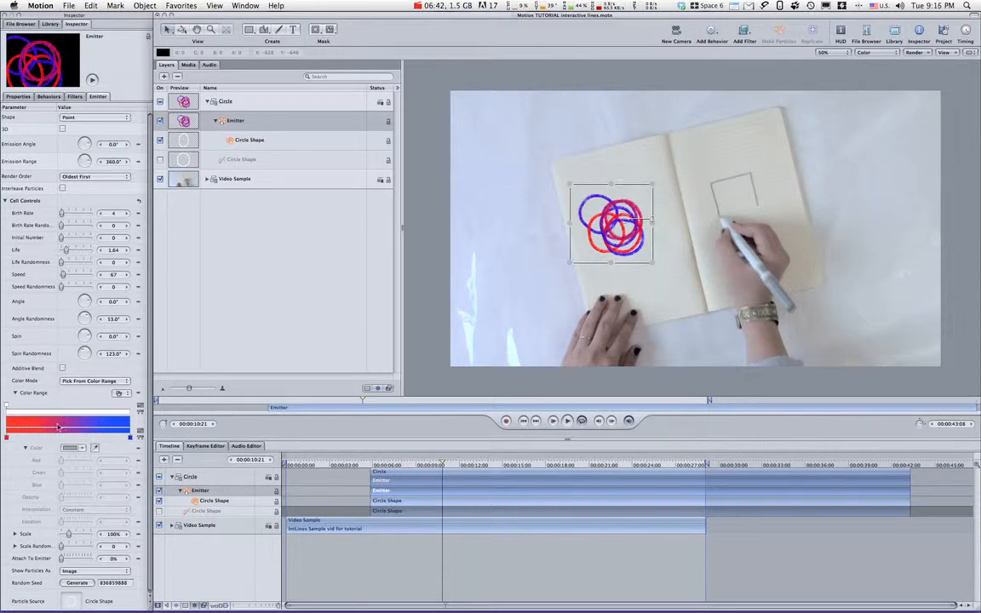
pyautogui.click(119, 393)
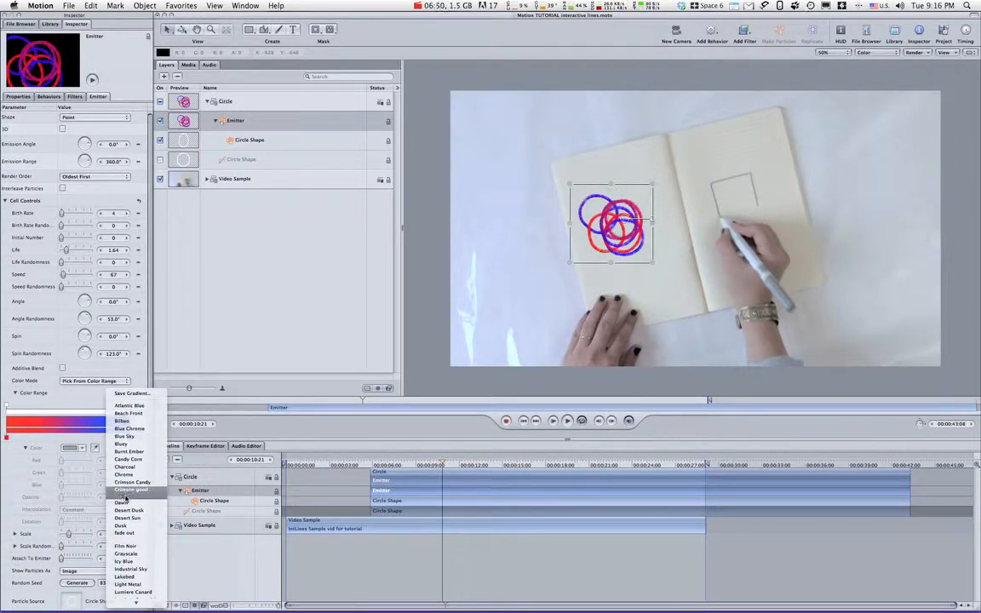
pyautogui.scroll(-5, 127, 579)
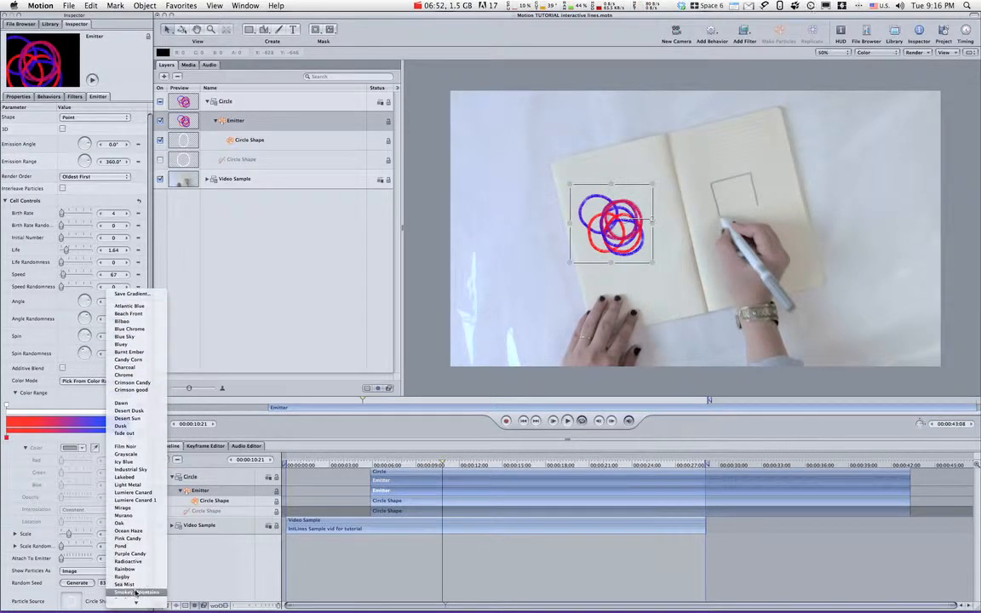
pyautogui.click(126, 545)
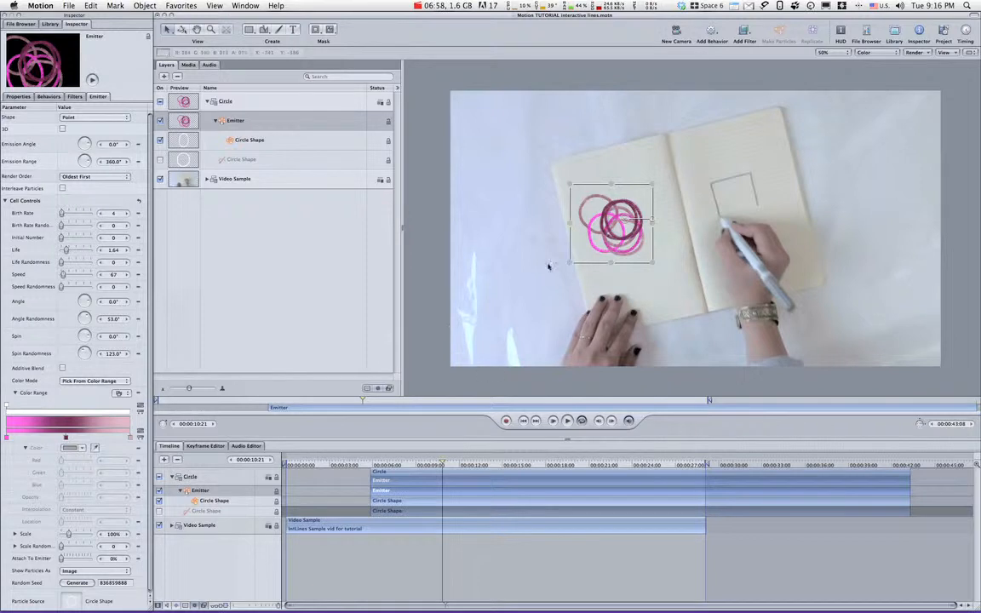
# Set the opacity at the end of the color range gradient to 0% and preview the fading particles.
pyautogui.click(124, 413)
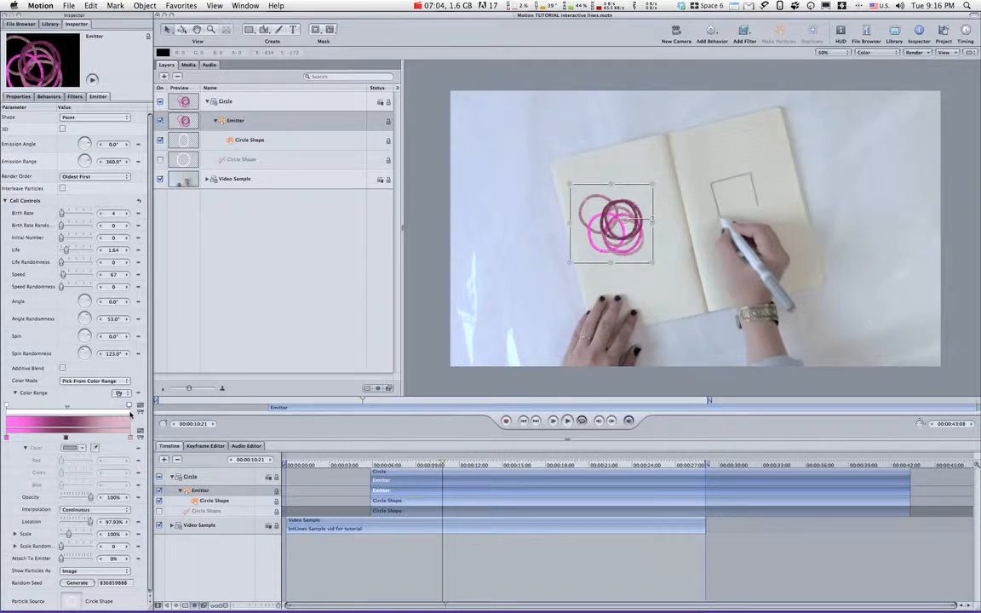
pyautogui.moveTo(124, 413); pyautogui.dragTo(213, 351)
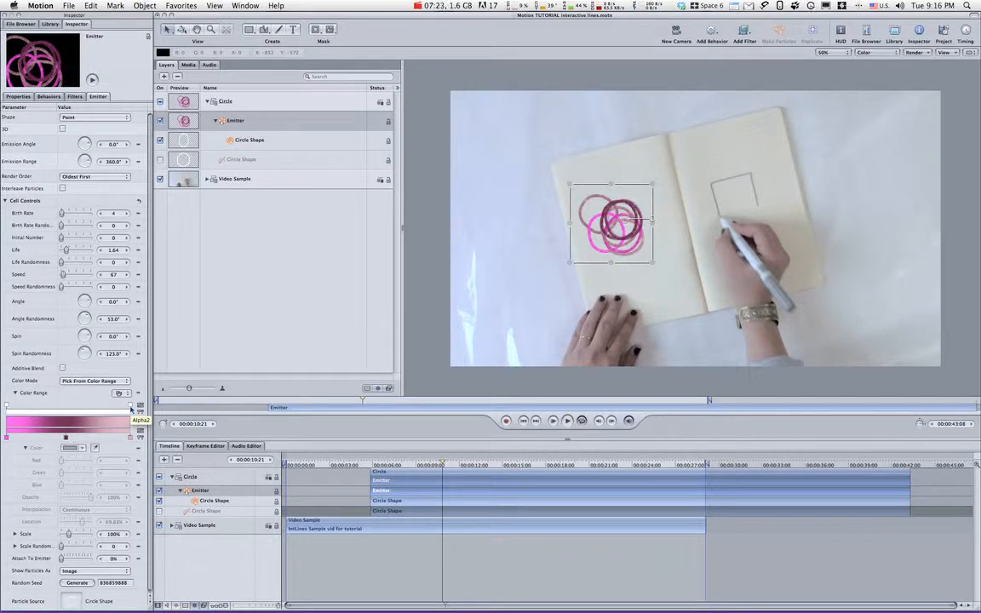
pyautogui.click(131, 409)
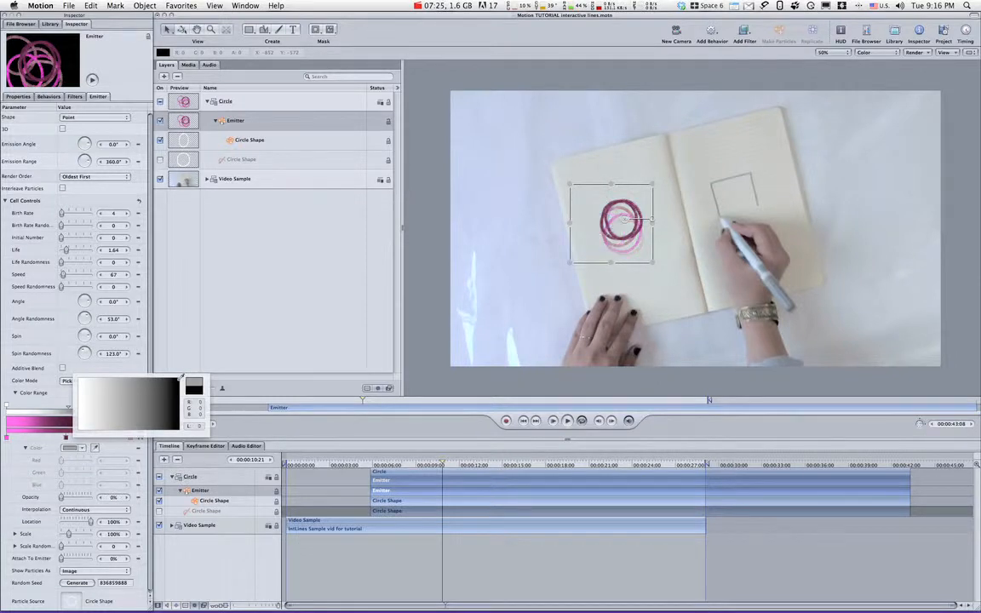
pyautogui.click(129, 405)
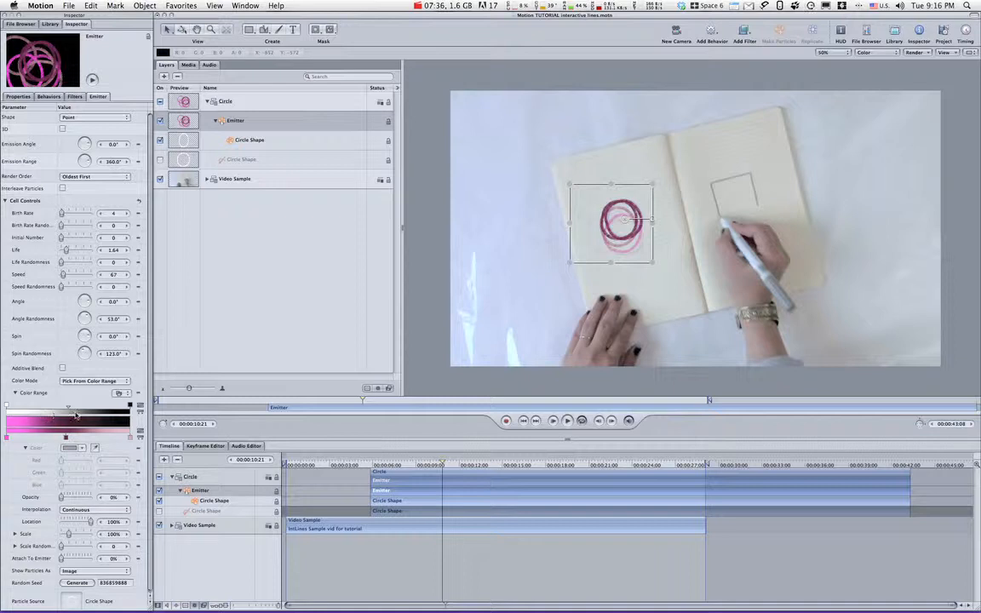
pyautogui.click(365, 465)
pyautogui.press('space')
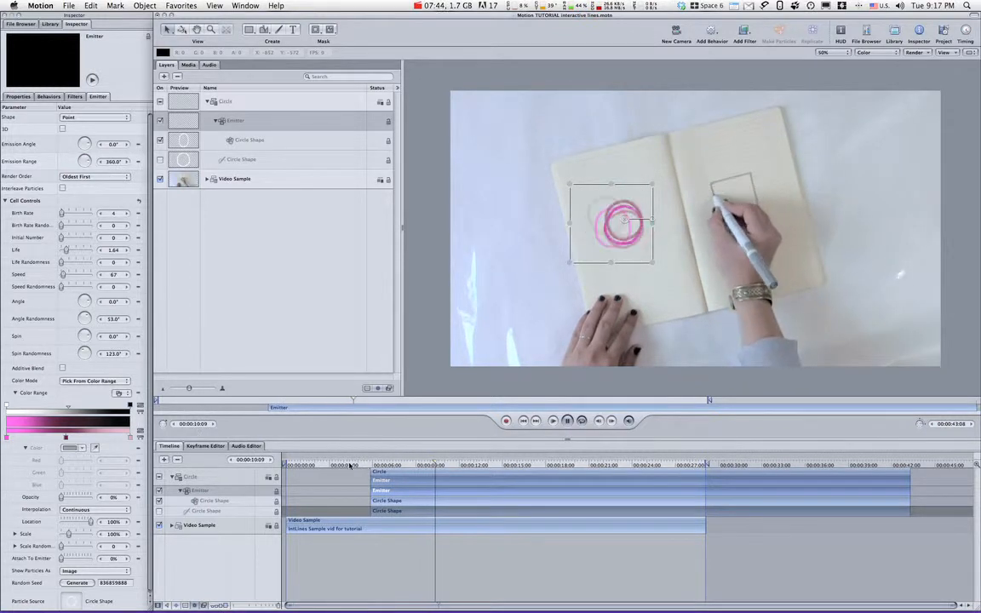
pyautogui.press('space')
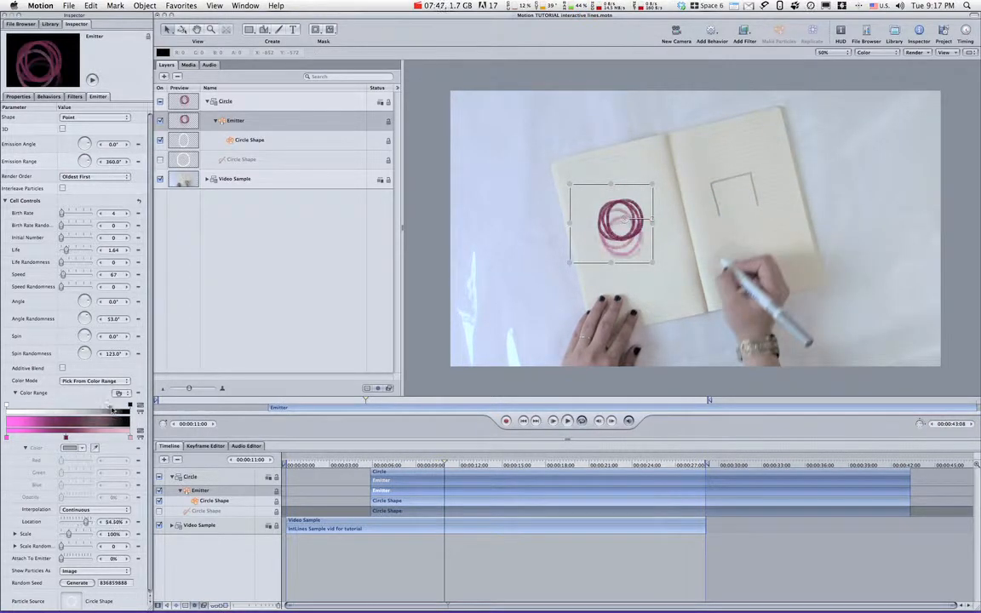
# Move the gradient's opacity midpoint to a location of 91.74% and preview the particles.
pyautogui.moveTo(112, 411); pyautogui.dragTo(122, 410)
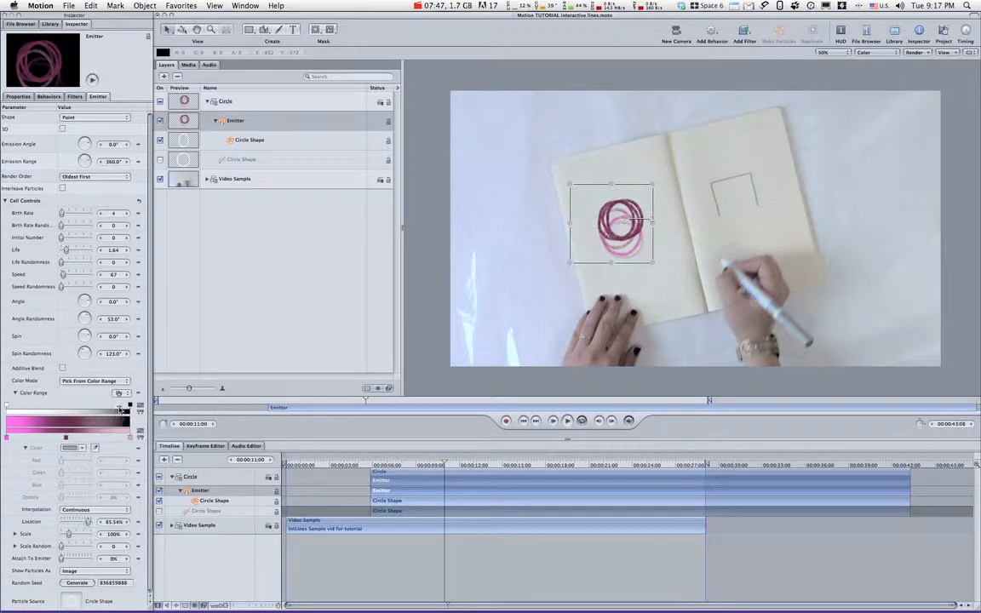
pyautogui.click(367, 465)
pyautogui.press('space')
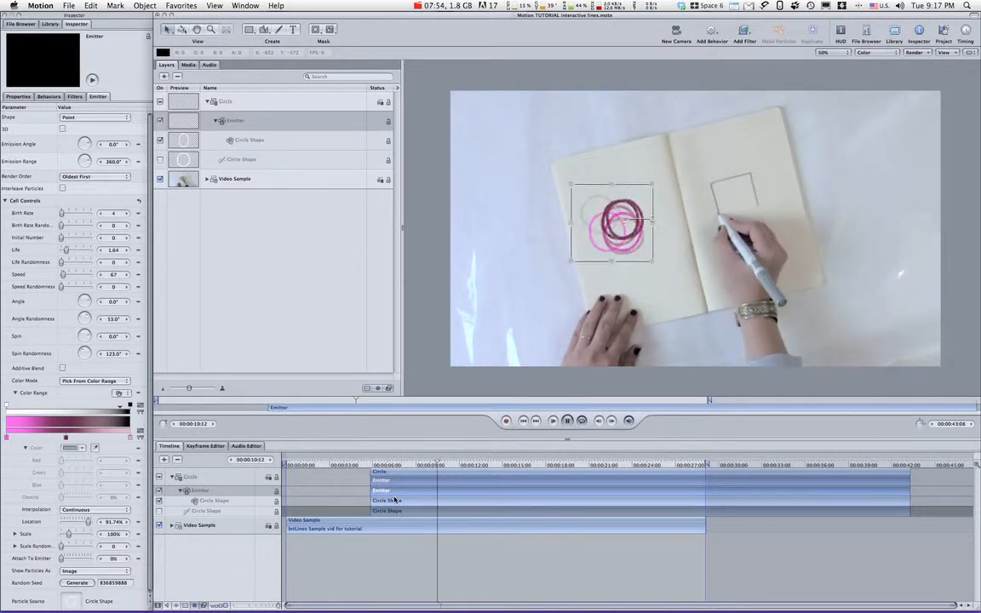
pyautogui.press('space')
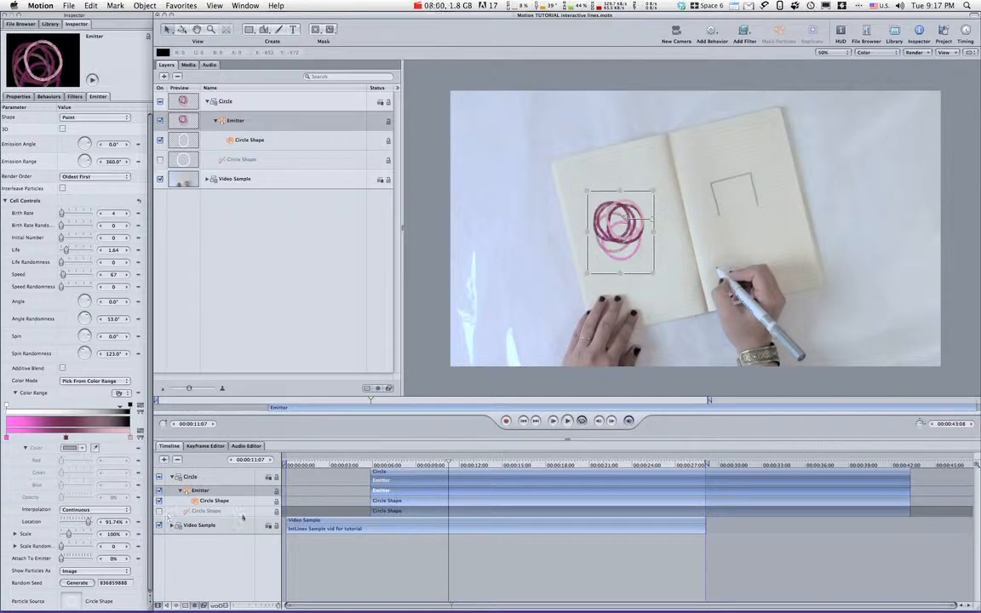
pyautogui.click(364, 465)
pyautogui.press('space')
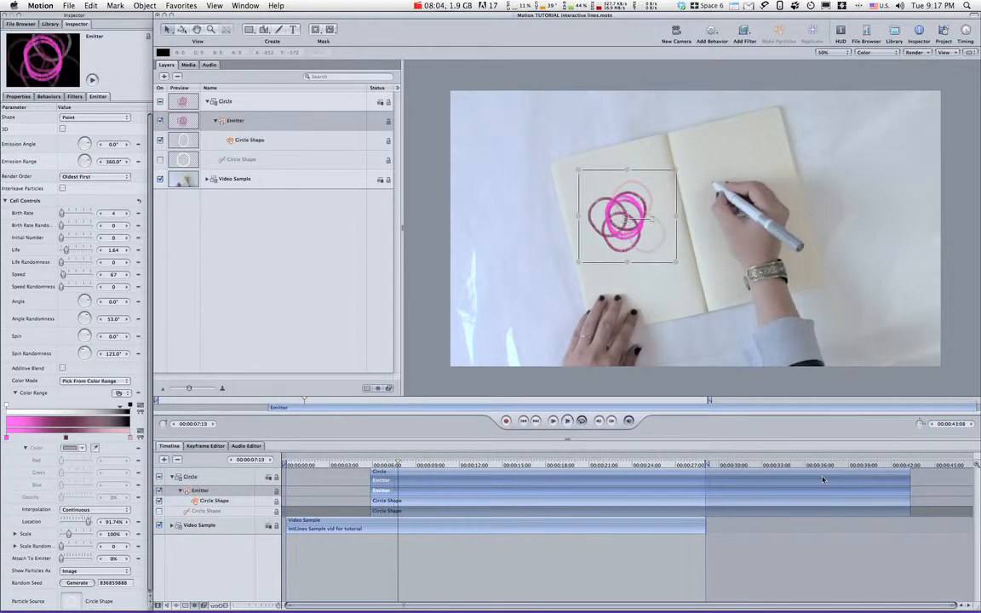
# Trim the emitter and the Circle group to end with the sample video at 00:00:29:01, and preview the animation.
pyautogui.click(698, 402)
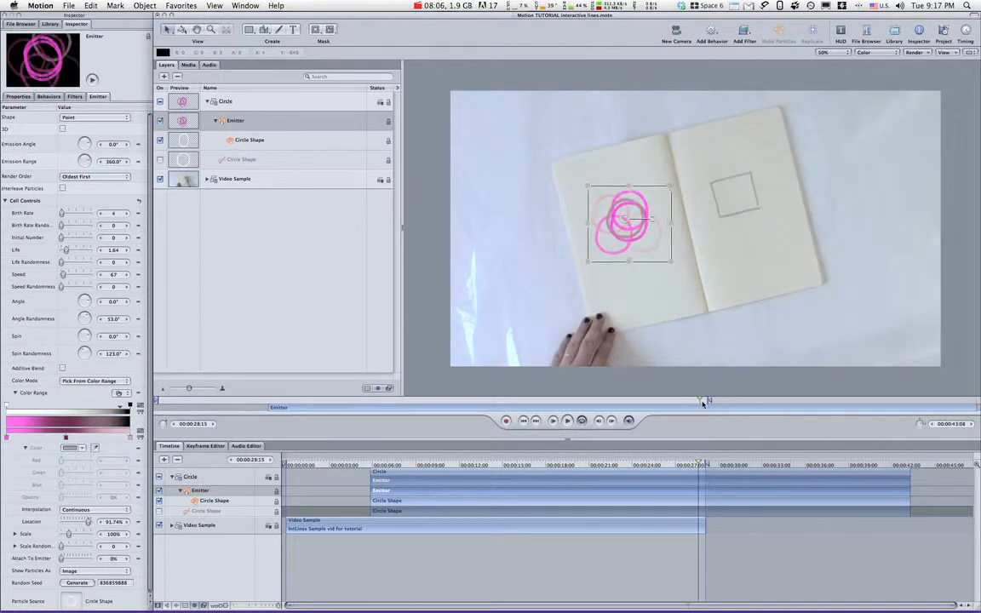
pyautogui.moveTo(708, 404); pyautogui.dragTo(707, 404)
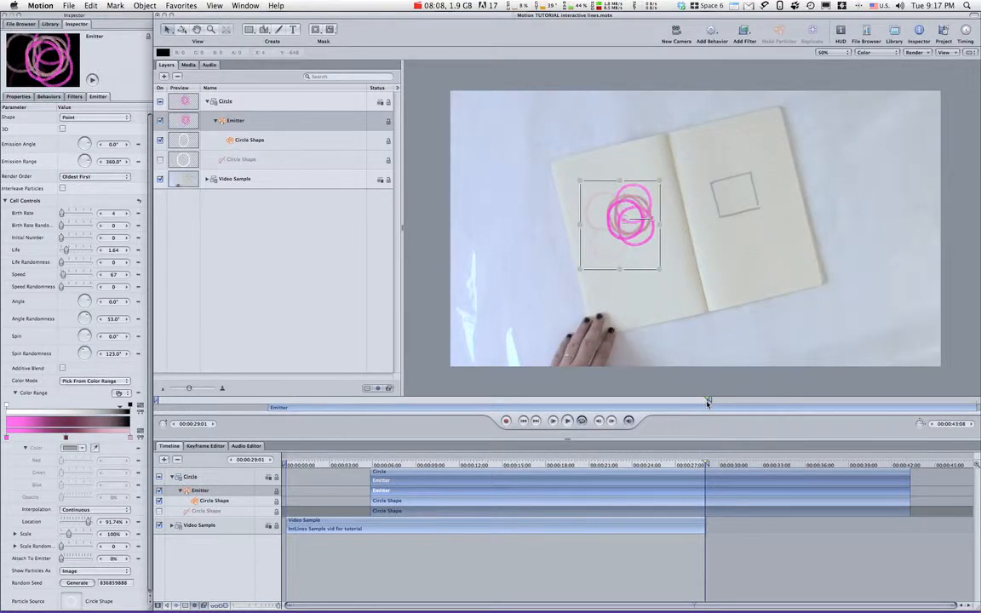
pyautogui.press('o')
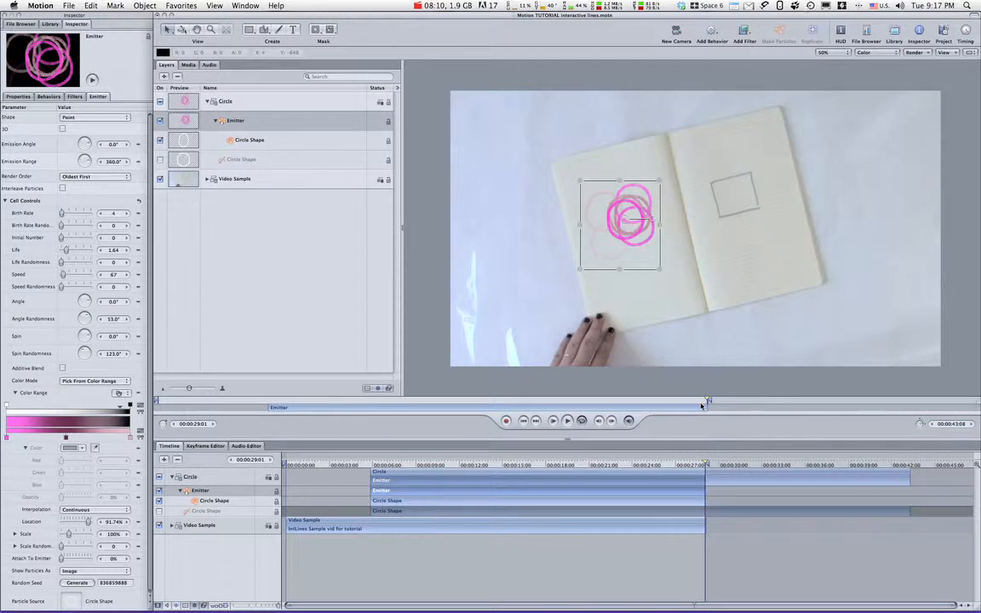
pyautogui.click(693, 474)
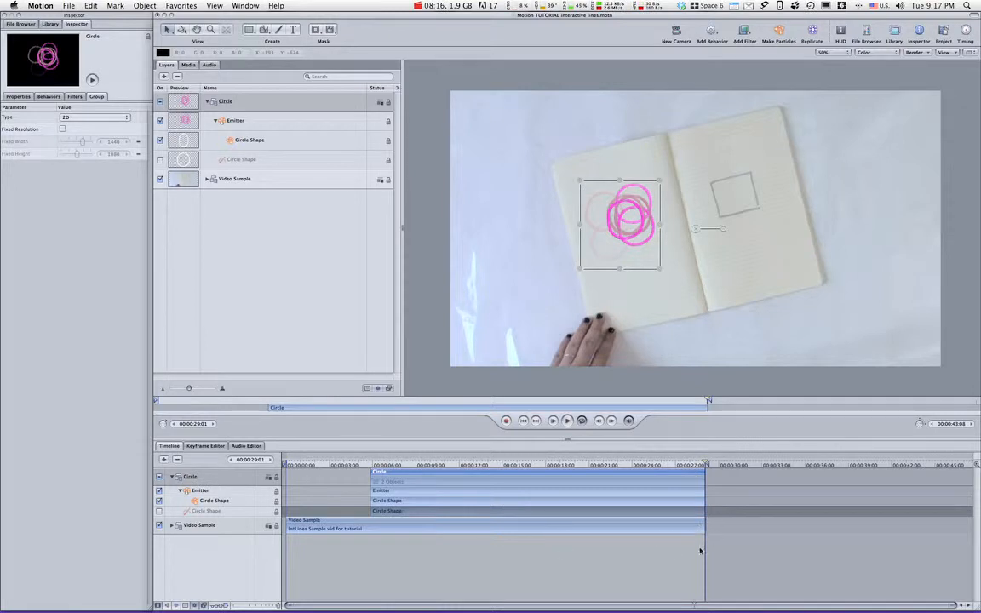
pyautogui.click(367, 464)
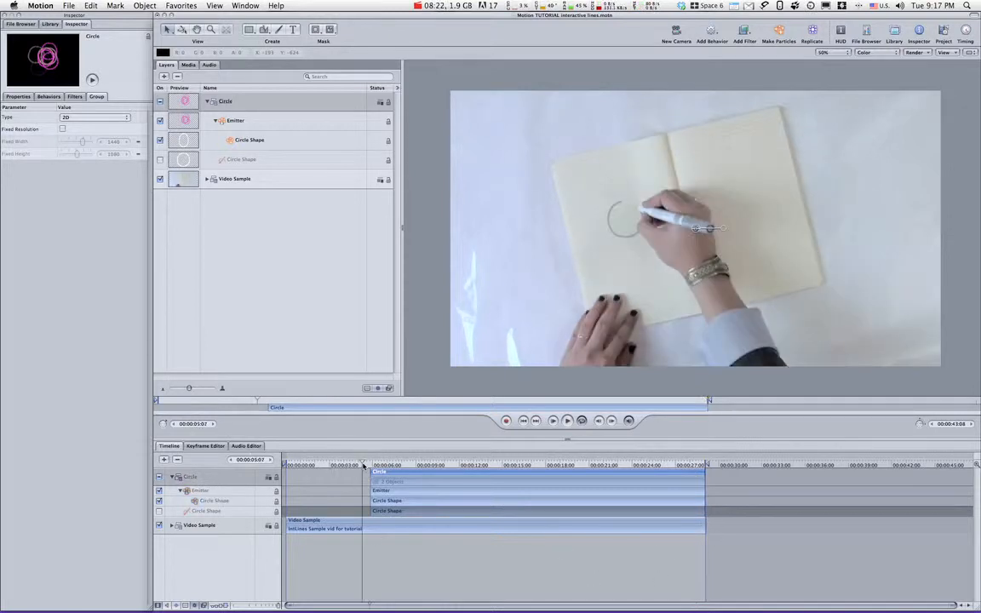
pyautogui.press('space')
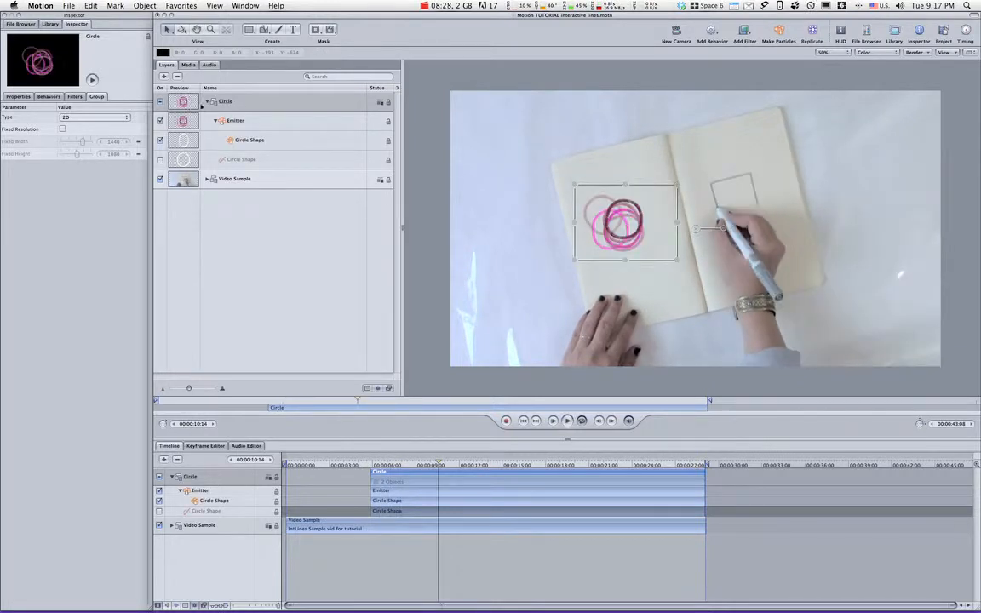
# Collapse and hide the Circle group, and position the playhead at 00:00:10:23 in the square-drawing part of the video.
pyautogui.click(208, 101)
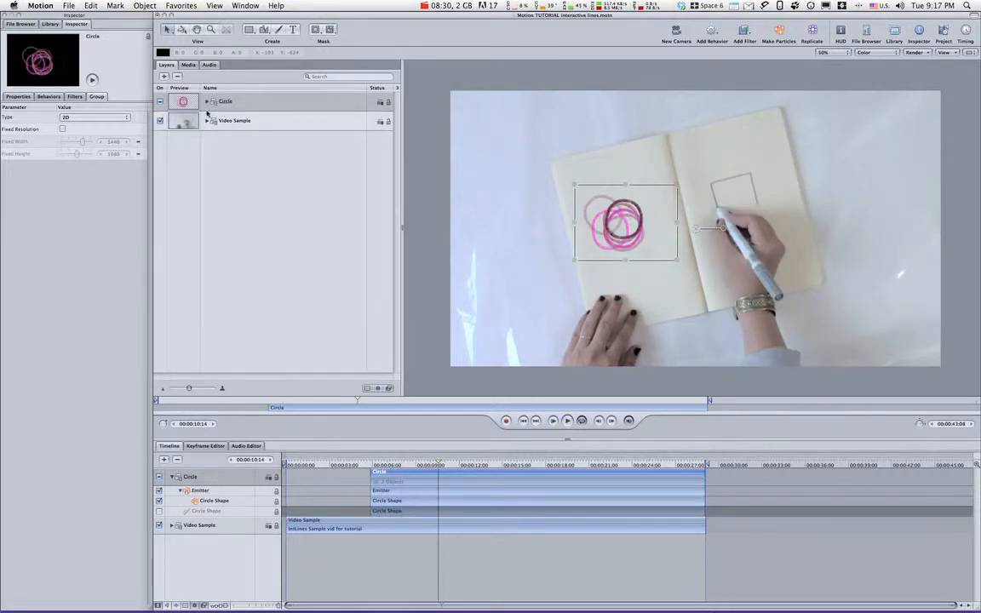
pyautogui.click(160, 102)
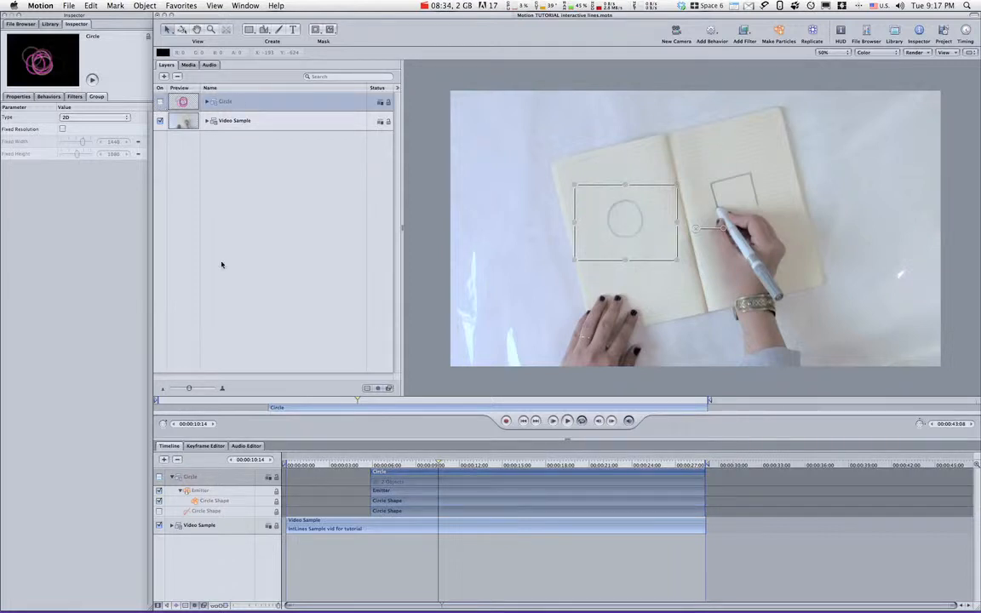
pyautogui.press('space')
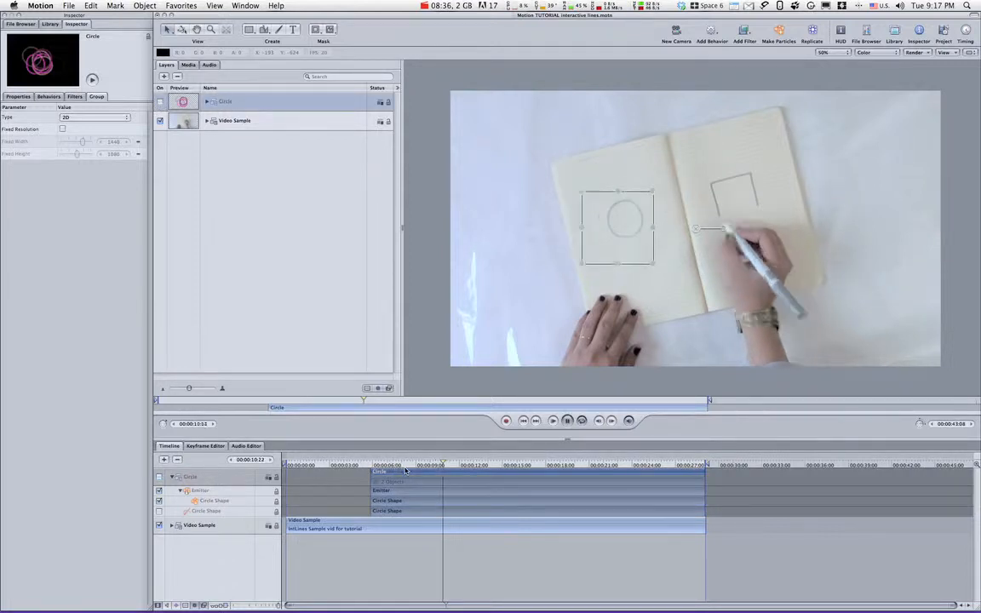
pyautogui.press('space')
pyautogui.press('Left')
pyautogui.press('Left')
pyautogui.press('Left')
pyautogui.press('Left')
pyautogui.press('Left')
pyautogui.press('Left')
pyautogui.press('Left')
pyautogui.press('Left')
pyautogui.press('Left')
pyautogui.press('Left')
pyautogui.press('Left')
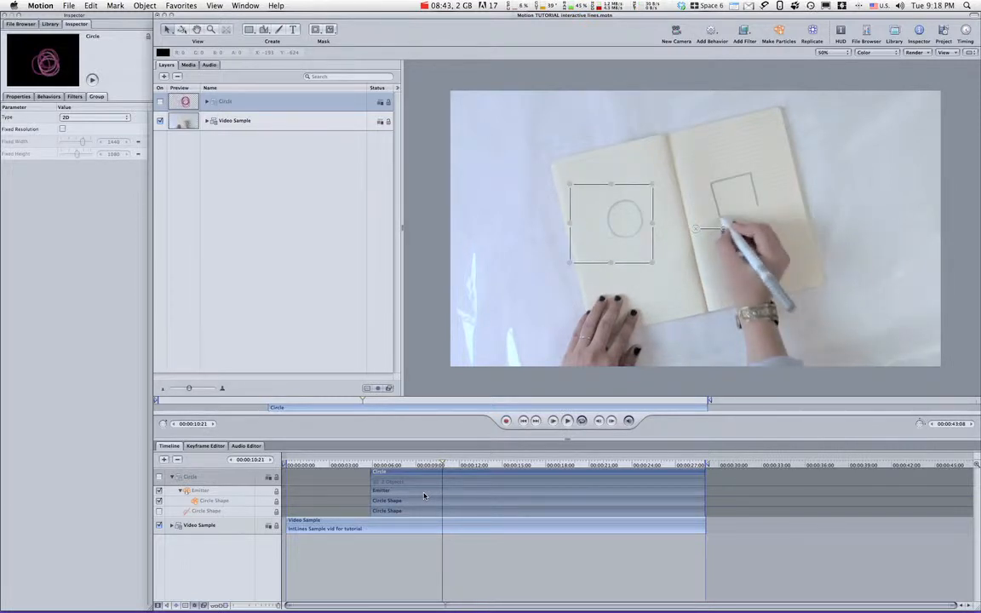
pyautogui.press('Right')
pyautogui.press('Right')
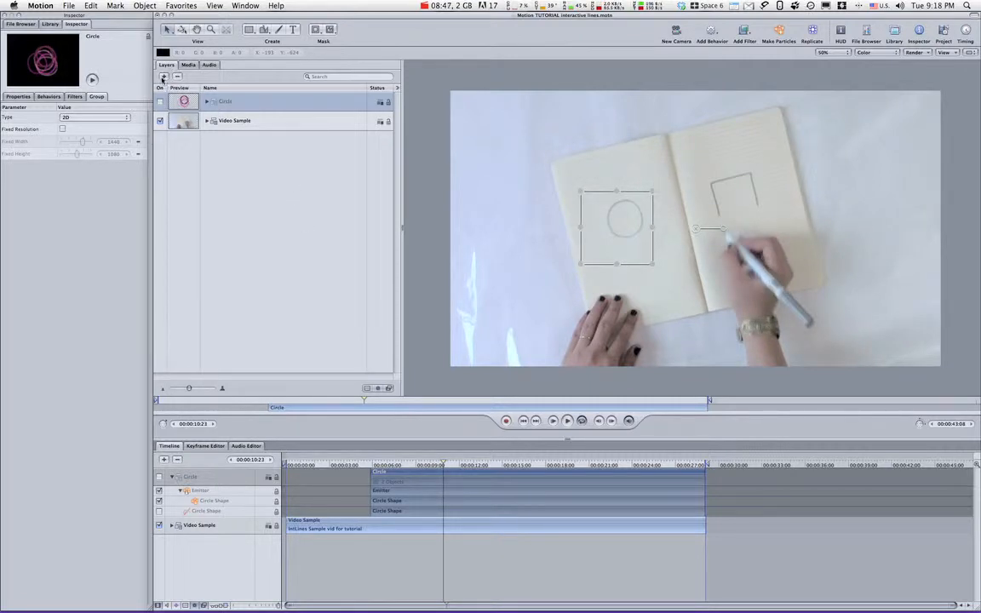
# Add a new group above the Circle group and name it Square1.
pyautogui.click(164, 77)
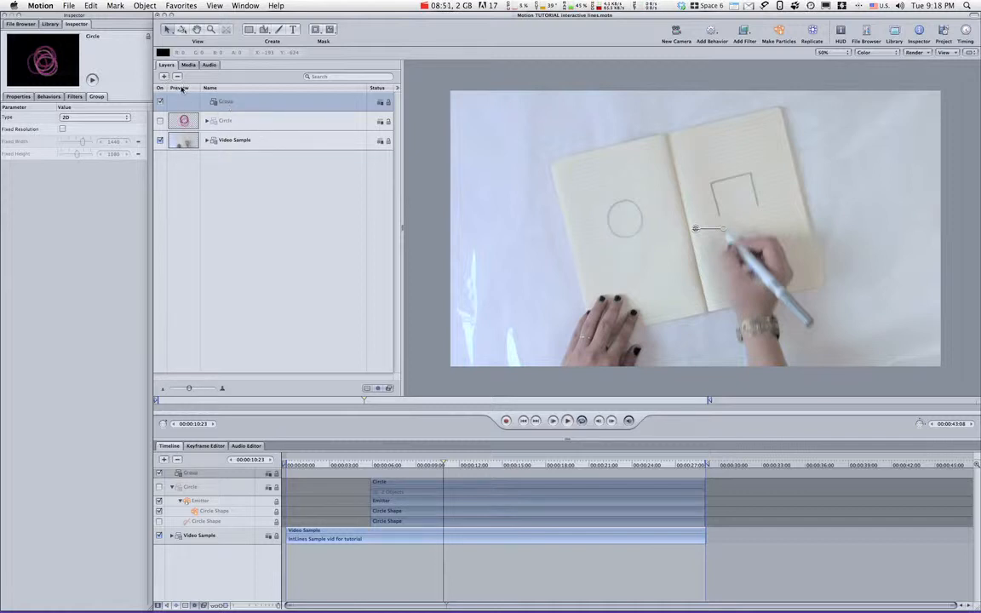
pyautogui.doubleClick(225, 102)
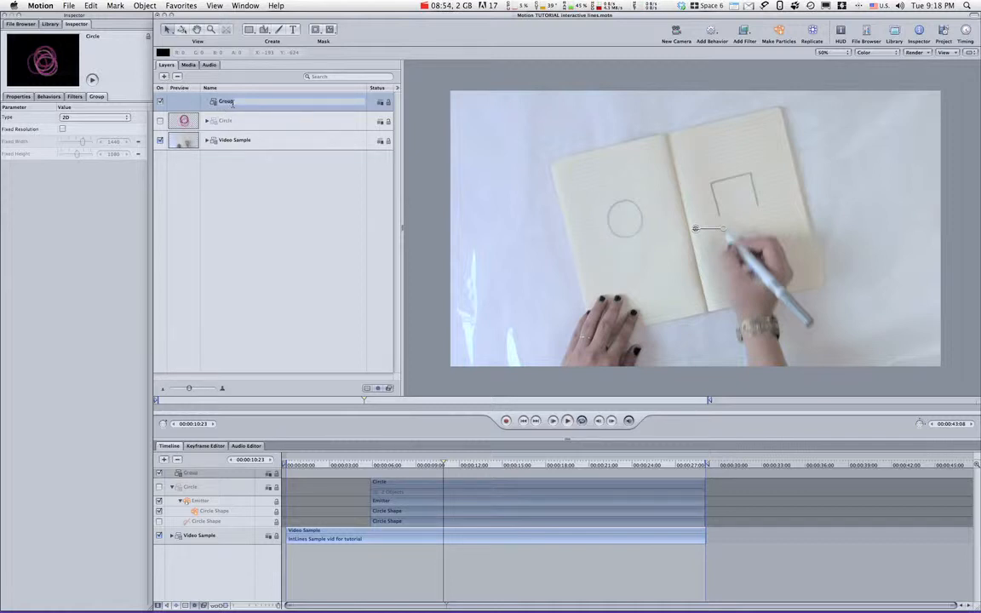
pyautogui.write('Square1')
pyautogui.press('Return')
pyautogui.click(204, 109)
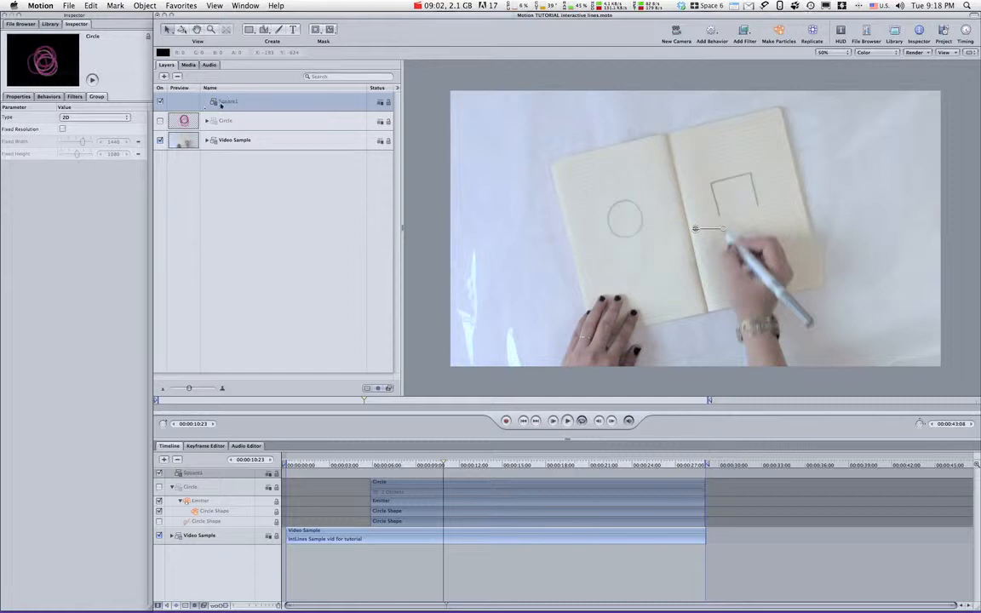
# Trace the three drawn sides of the square on the notebook with an open four-point Bezier path.
pyautogui.click(264, 30)
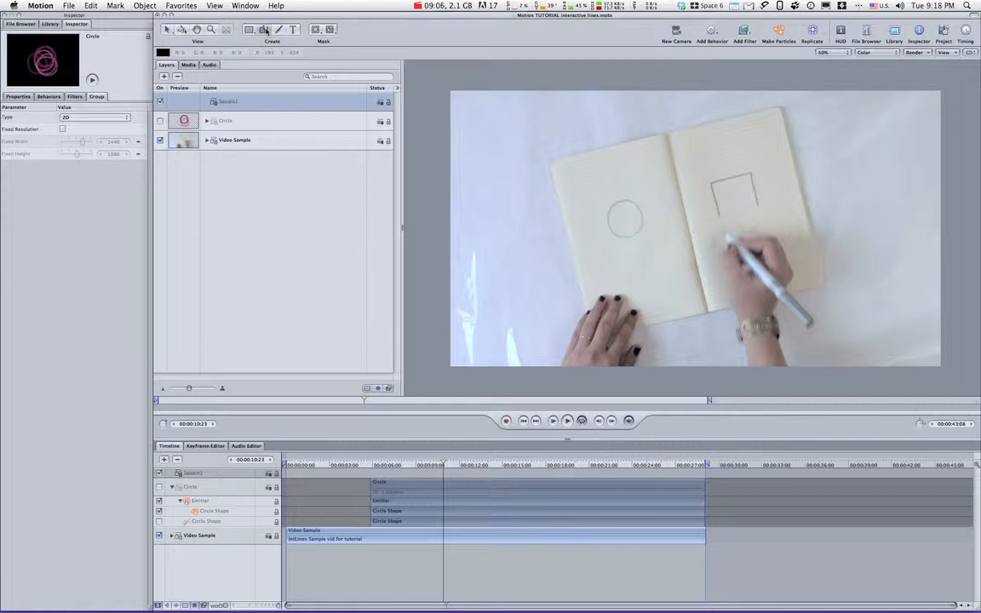
pyautogui.click(719, 214)
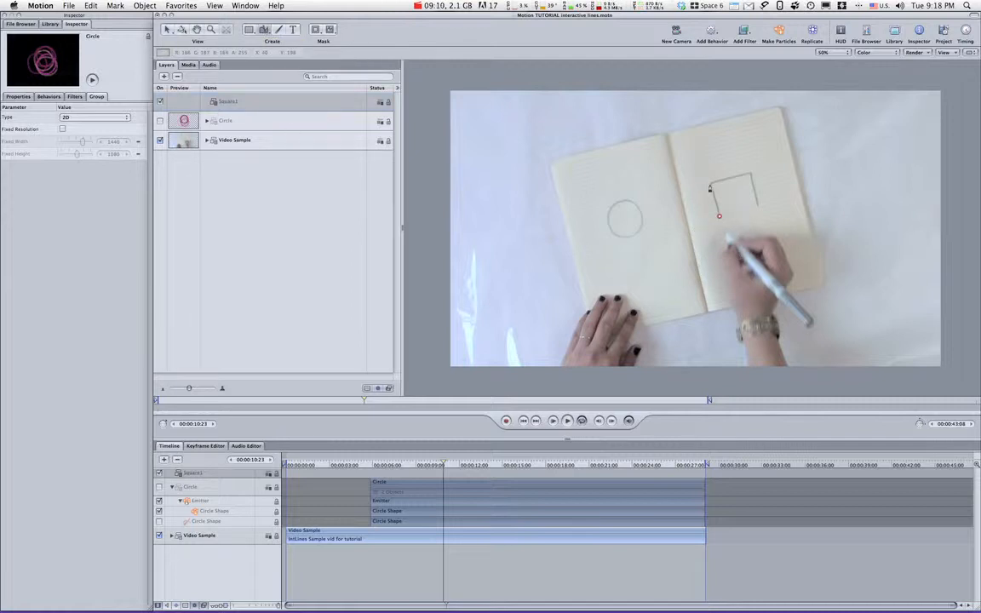
pyautogui.click(709, 183)
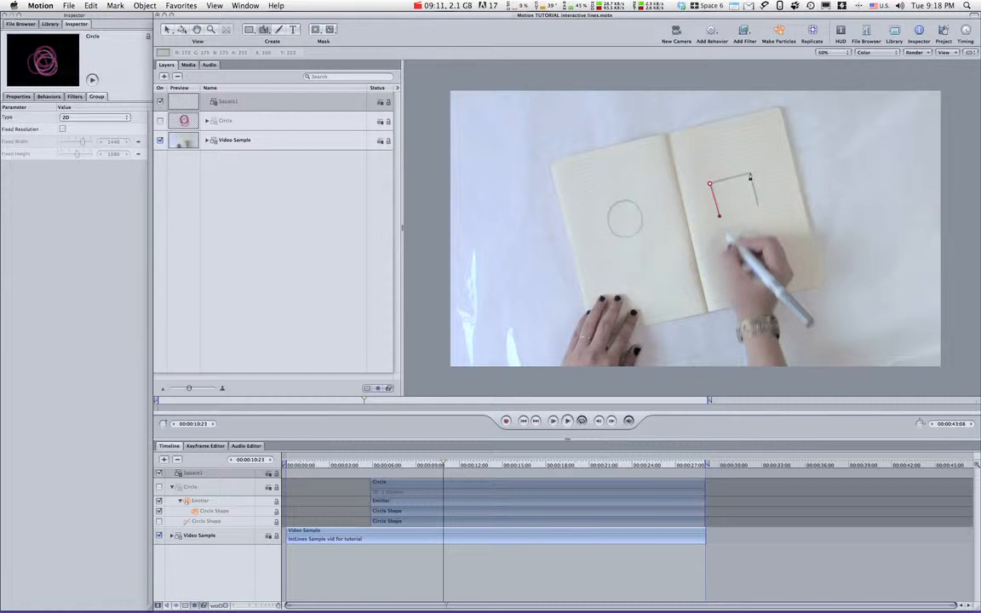
pyautogui.click(749, 173)
pyautogui.click(757, 206)
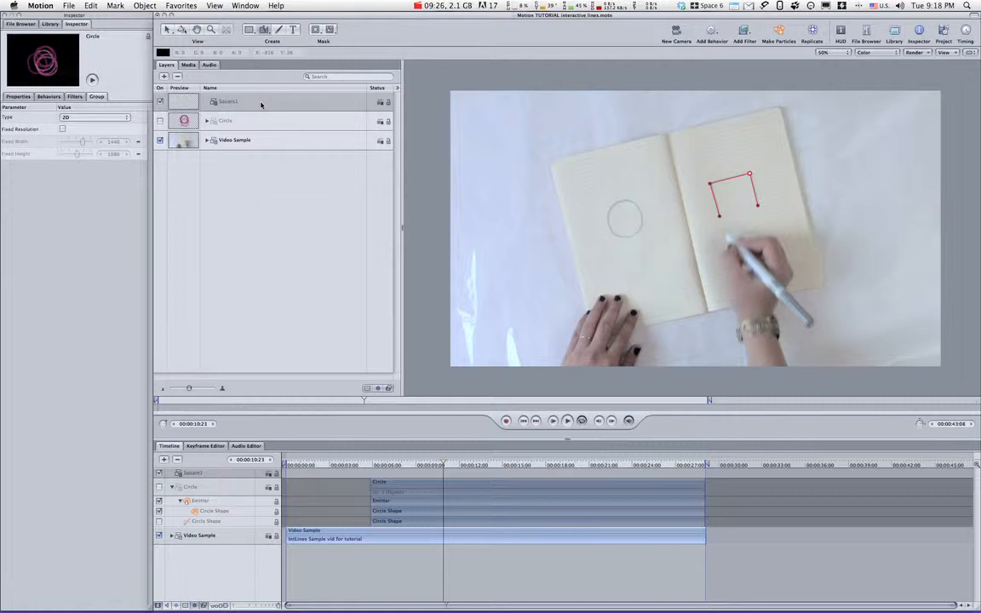
pyautogui.press('Return')
# Rename the new Bezier layer as "Square1 shape".
pyautogui.click(234, 120)
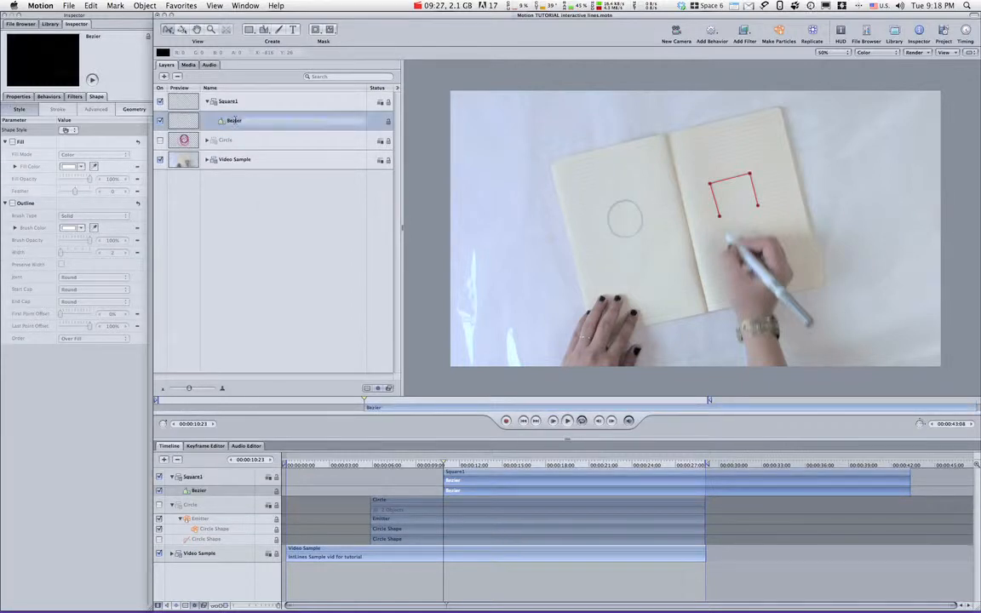
pyautogui.write('Square1 st')
pyautogui.click(296, 177)
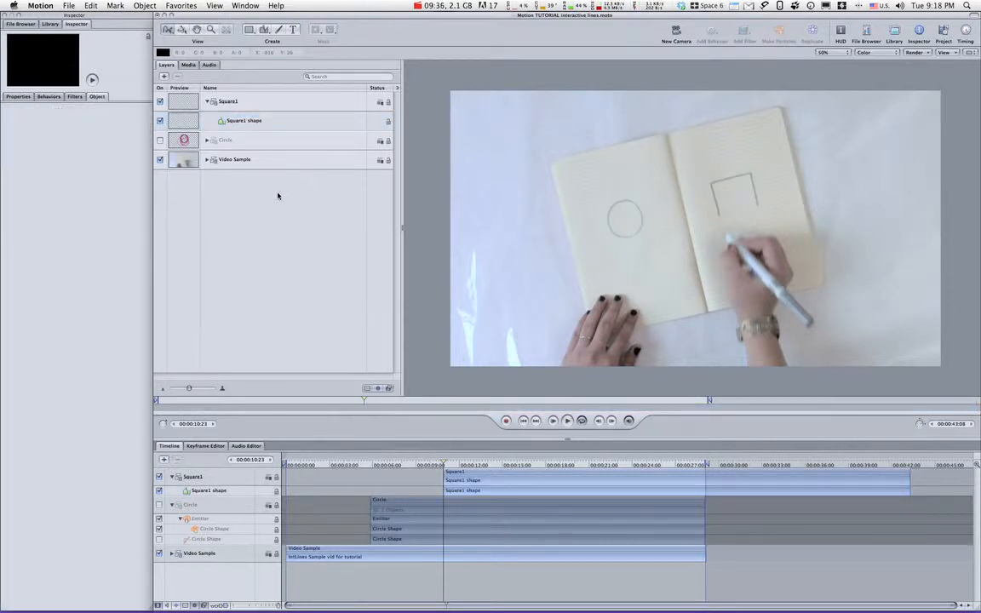
# Enable the outline of the Square1 shape and set its width to 12.
pyautogui.click(252, 123)
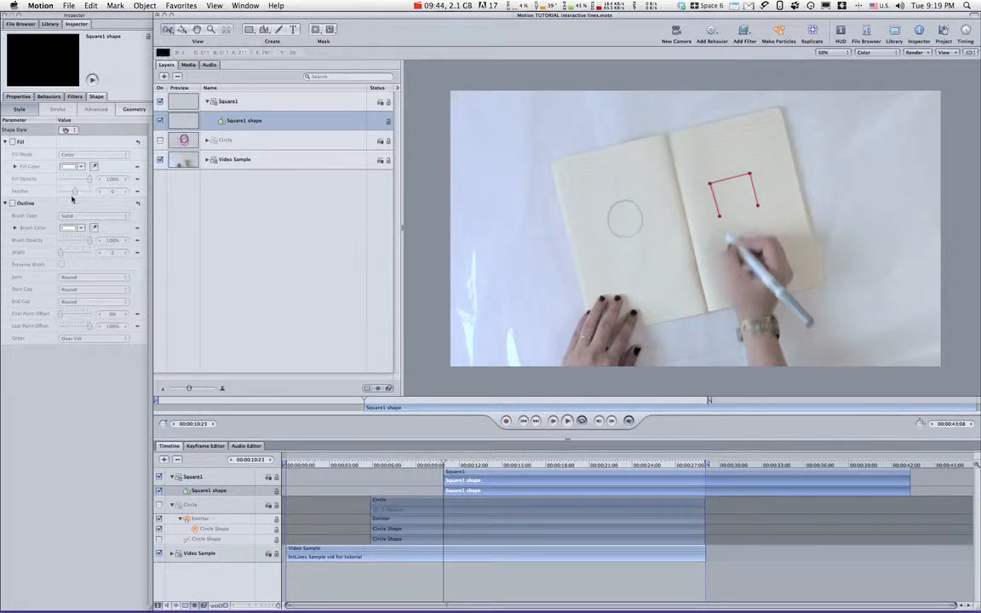
pyautogui.click(12, 202)
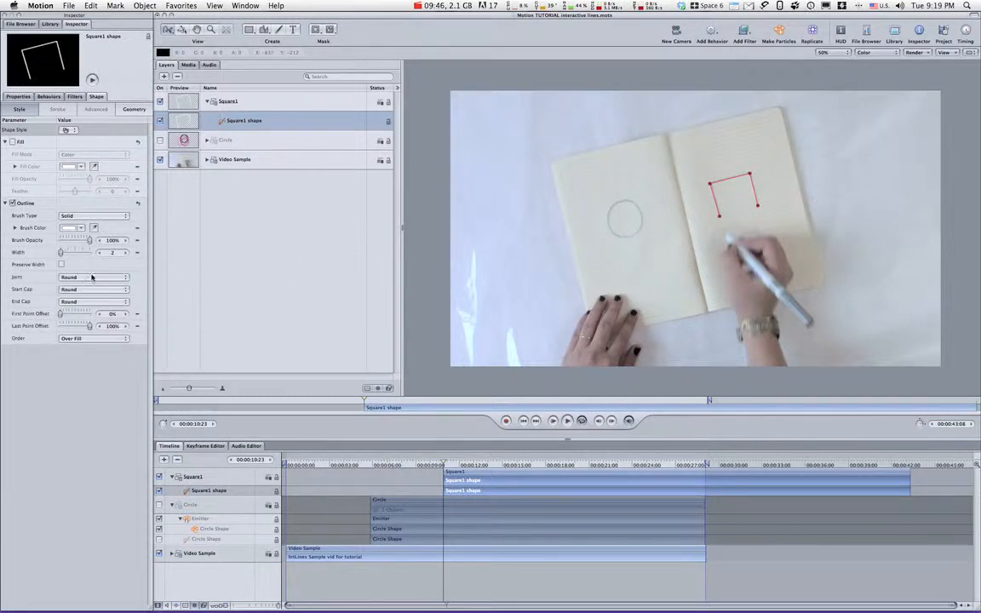
pyautogui.click(127, 254)
pyautogui.click(127, 254)
pyautogui.click(127, 254)
pyautogui.click(127, 254)
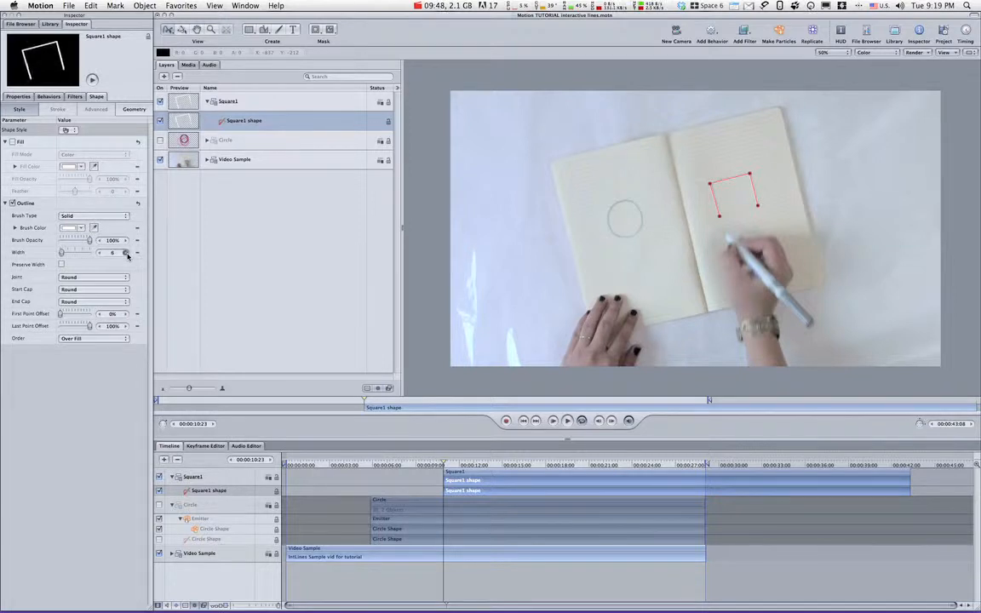
pyautogui.click(127, 253)
pyautogui.click(126, 254)
pyautogui.click(127, 254)
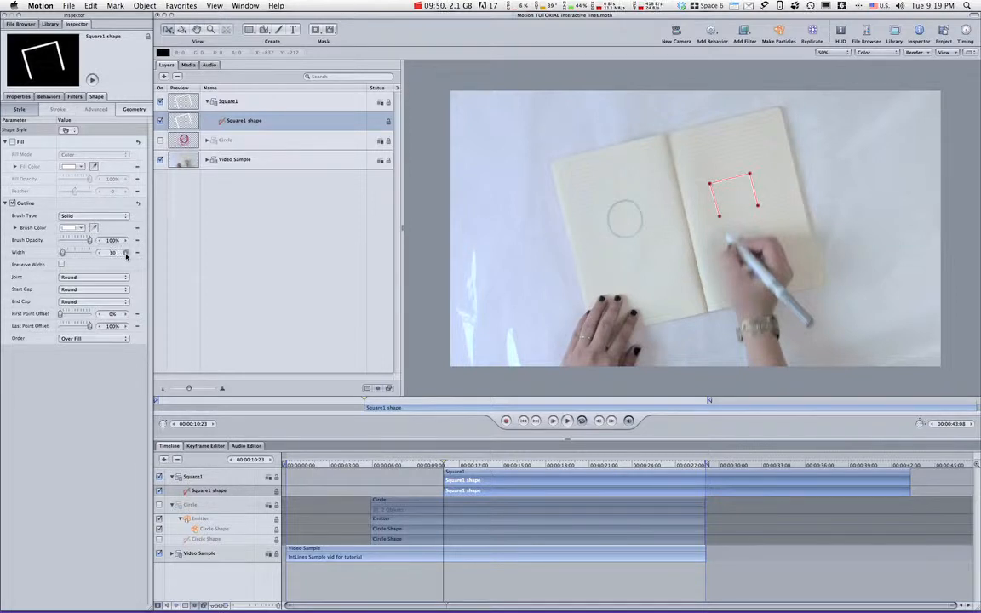
pyautogui.click(127, 254)
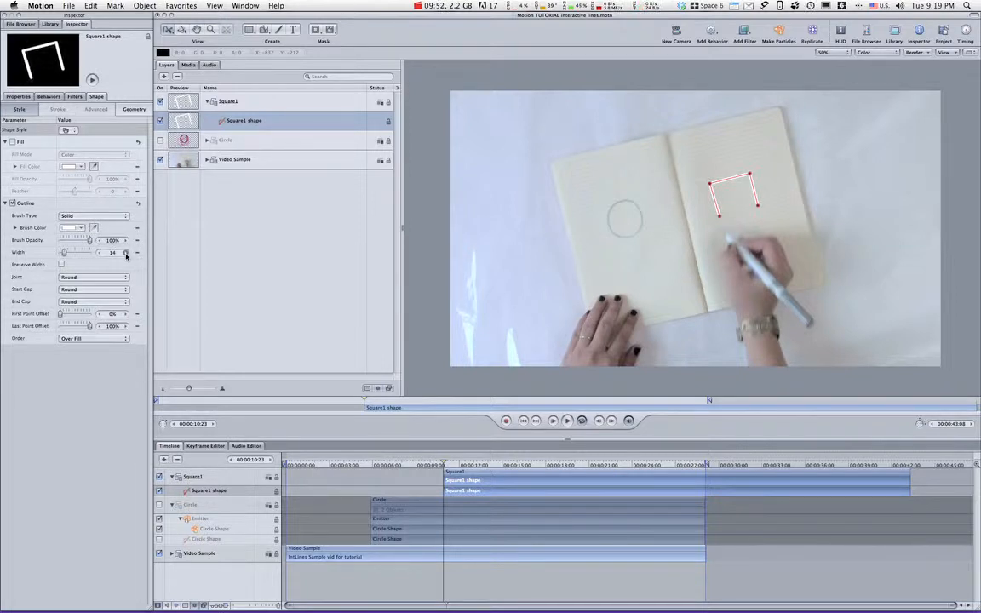
pyautogui.click(100, 254)
pyautogui.click(100, 254)
# Apply the Traditional Chalk Hard style to the Square1 shape, make particles from it and preview the emission.
pyautogui.click(76, 132)
pyautogui.moveTo(105, 199)
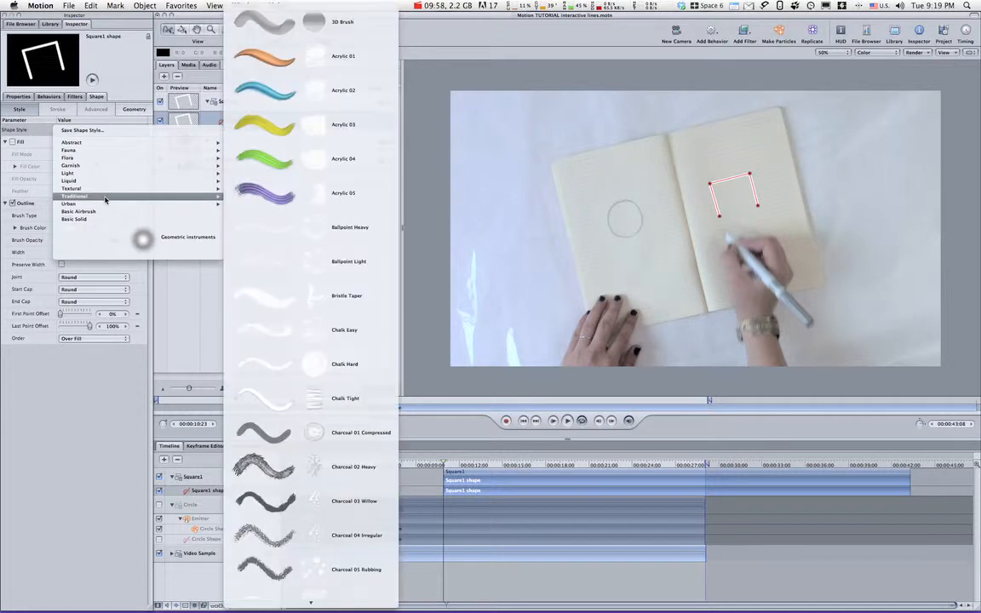
pyautogui.click(279, 366)
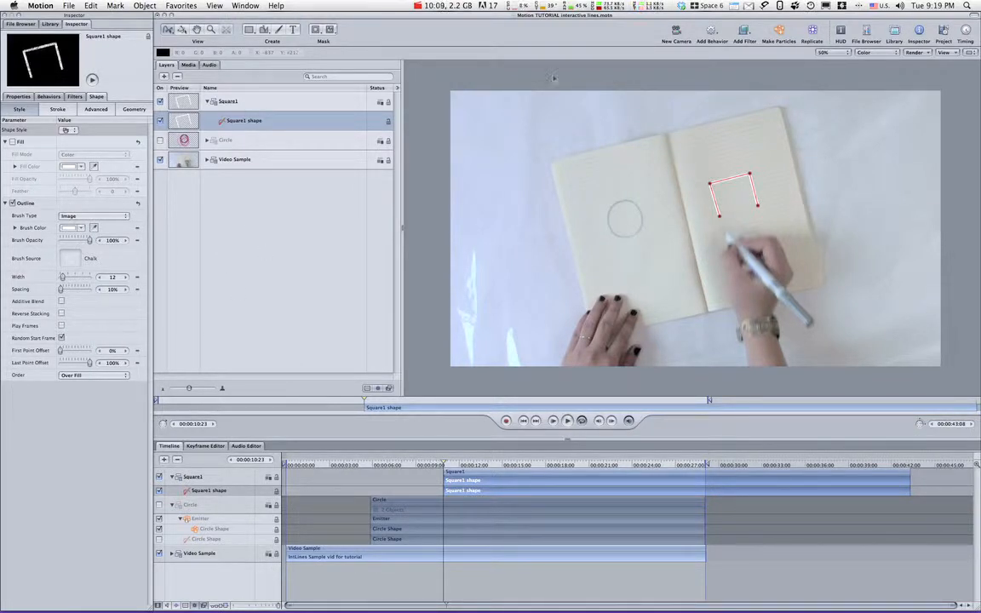
pyautogui.click(781, 38)
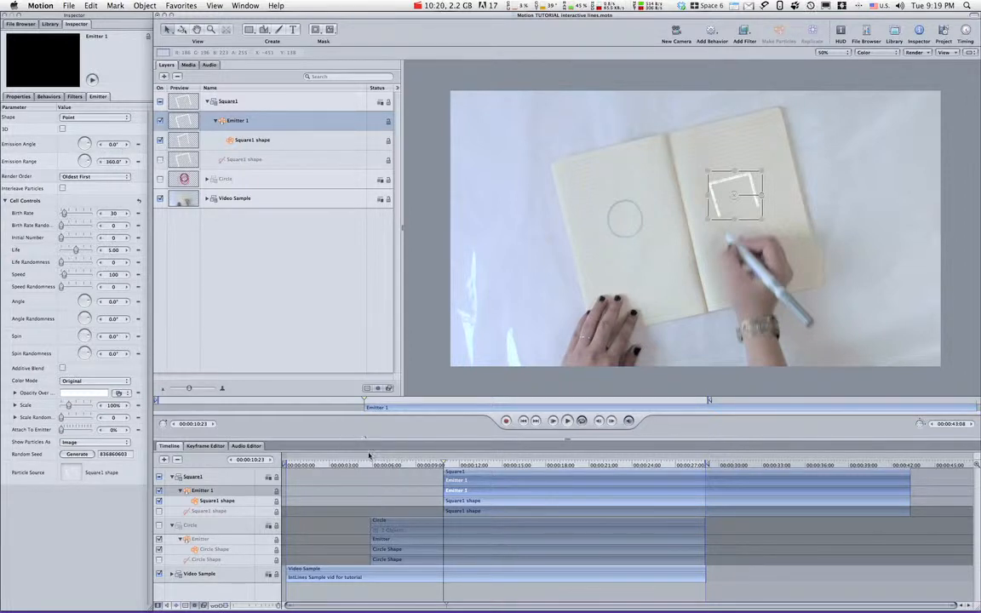
pyautogui.press('space')
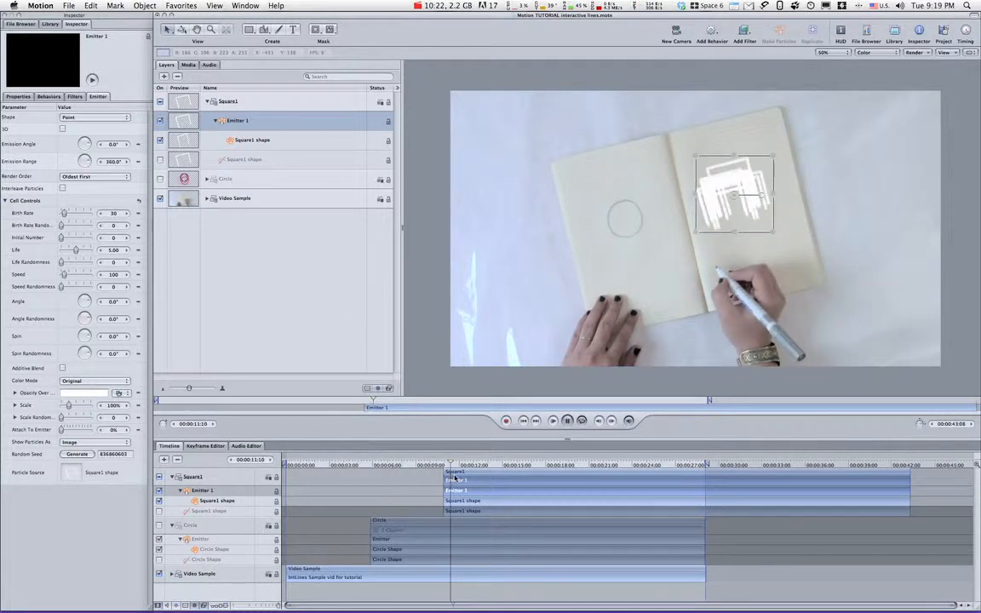
# Set the square emitter's Life to 1.29, Birth Rate to 3, Birth Rate Randomness to 28 and Speed to 60.
pyautogui.moveTo(76, 249); pyautogui.dragTo(64, 252)
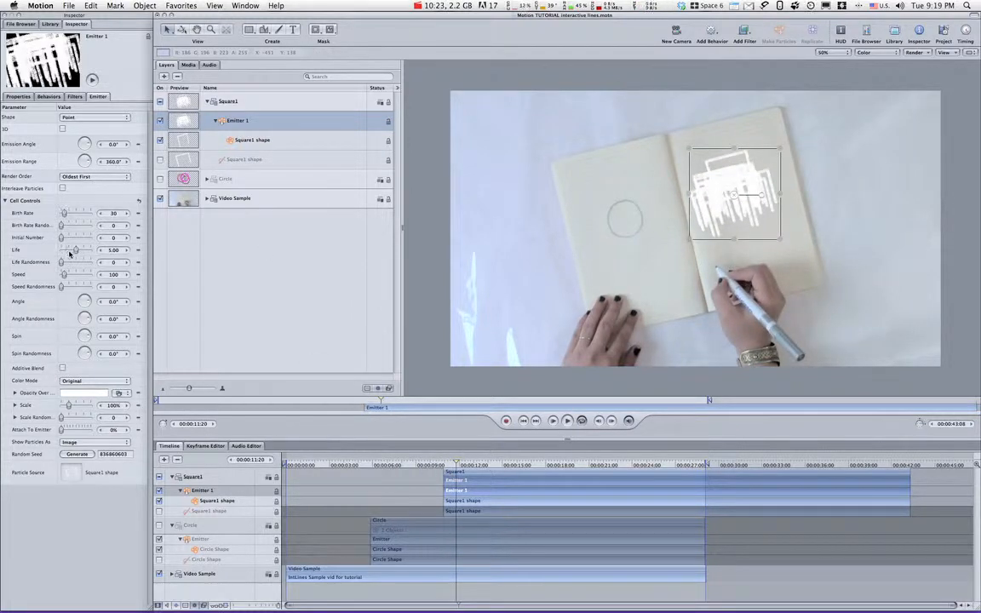
pyautogui.moveTo(62, 213); pyautogui.dragTo(64, 218)
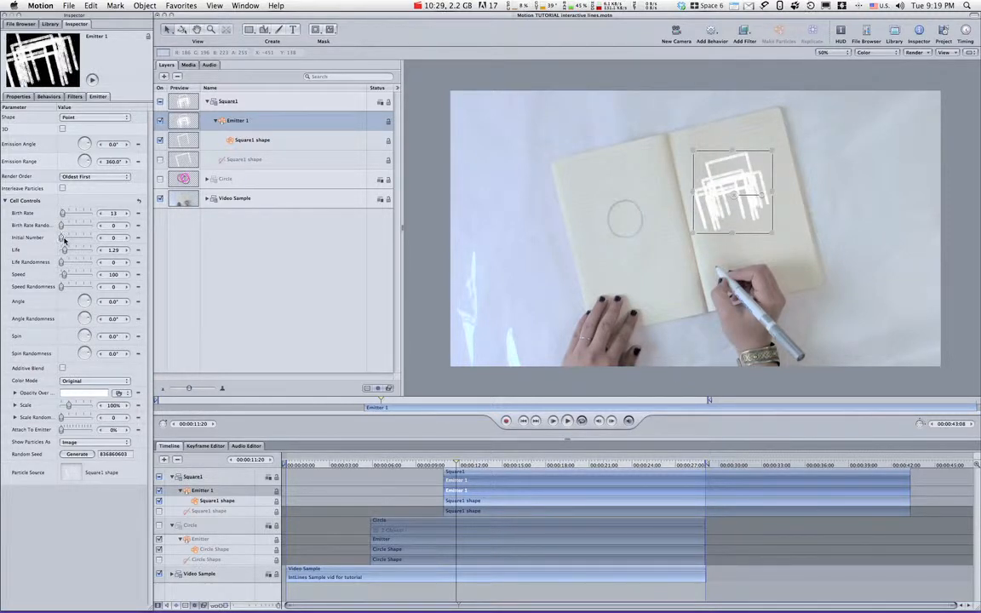
pyautogui.moveTo(63, 228)
pyautogui.mouseDown()
pyautogui.moveTo(71, 228)
pyautogui.moveTo(62, 217)
pyautogui.mouseUp()
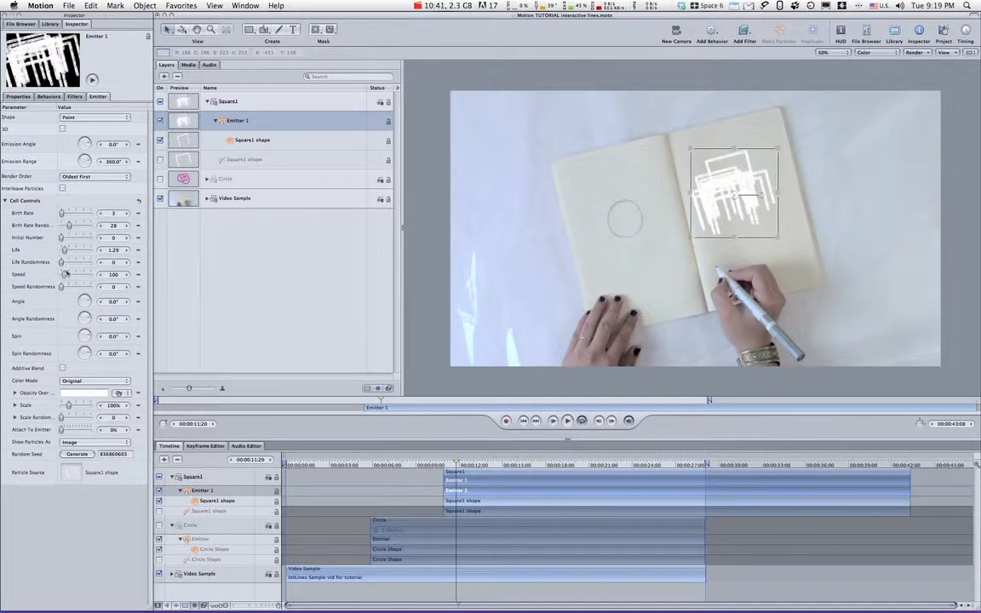
pyautogui.moveTo(65, 274); pyautogui.dragTo(65, 299)
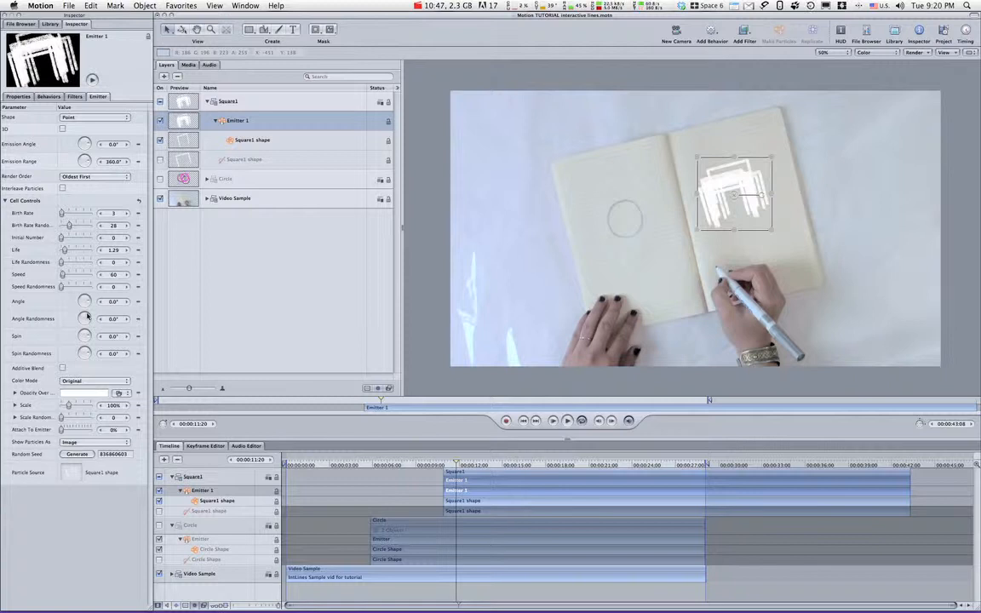
# Set the square emitter's Angle Randomness to 49° and Spin Randomness to 63°.
pyautogui.moveTo(88, 317); pyautogui.dragTo(85, 312)
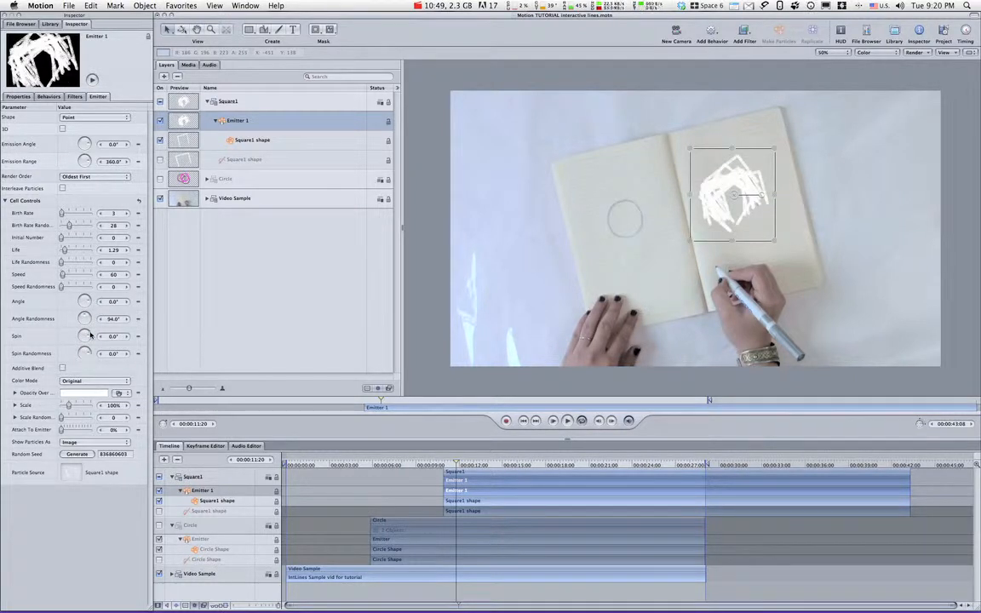
pyautogui.moveTo(87, 318); pyautogui.dragTo(87, 315)
pyautogui.moveTo(91, 361)
pyautogui.mouseDown()
pyautogui.moveTo(81, 316)
pyautogui.moveTo(88, 349)
pyautogui.mouseUp()
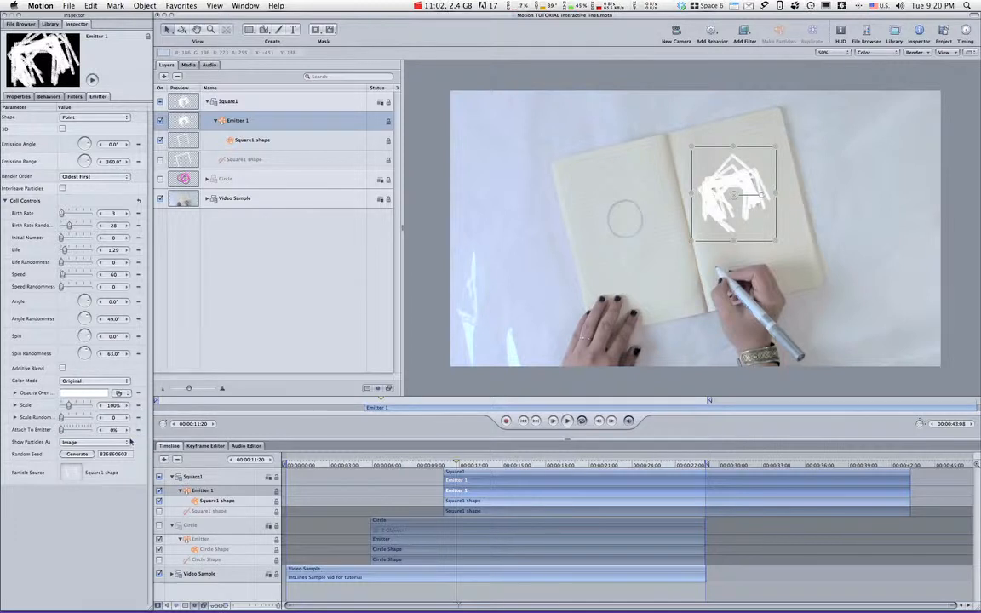
pyautogui.click(491, 478)
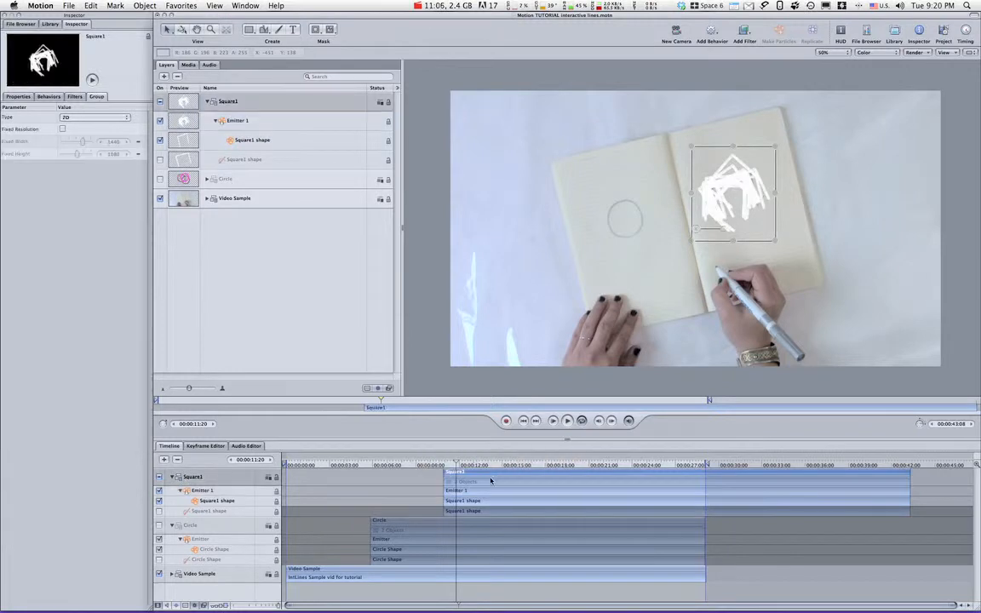
# Aim the square emitter's particles down and slightly right with an emission angle of 295.8° and an emission range of 12.9°.
pyautogui.click(262, 122)
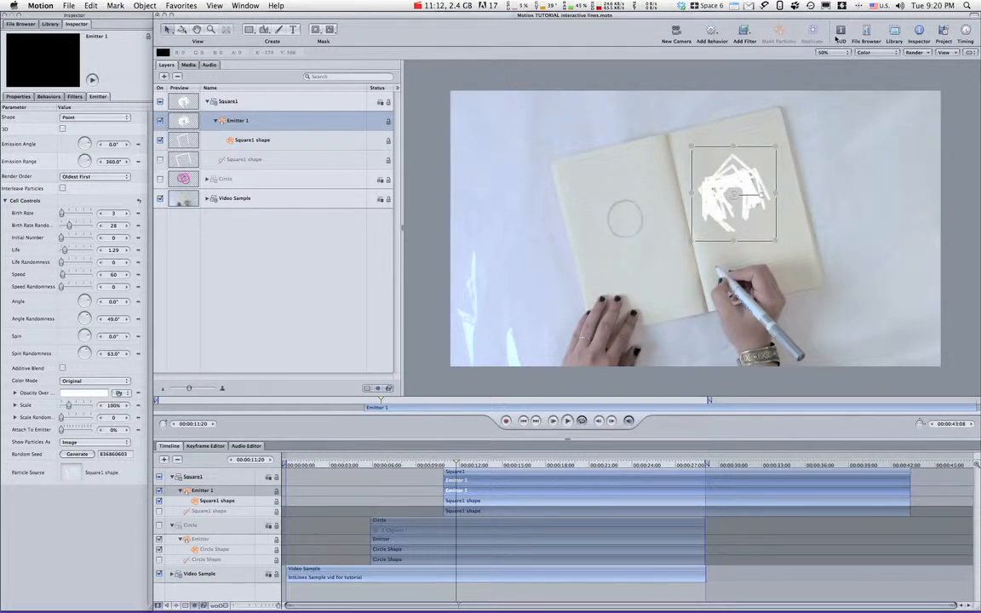
pyautogui.press('F7')
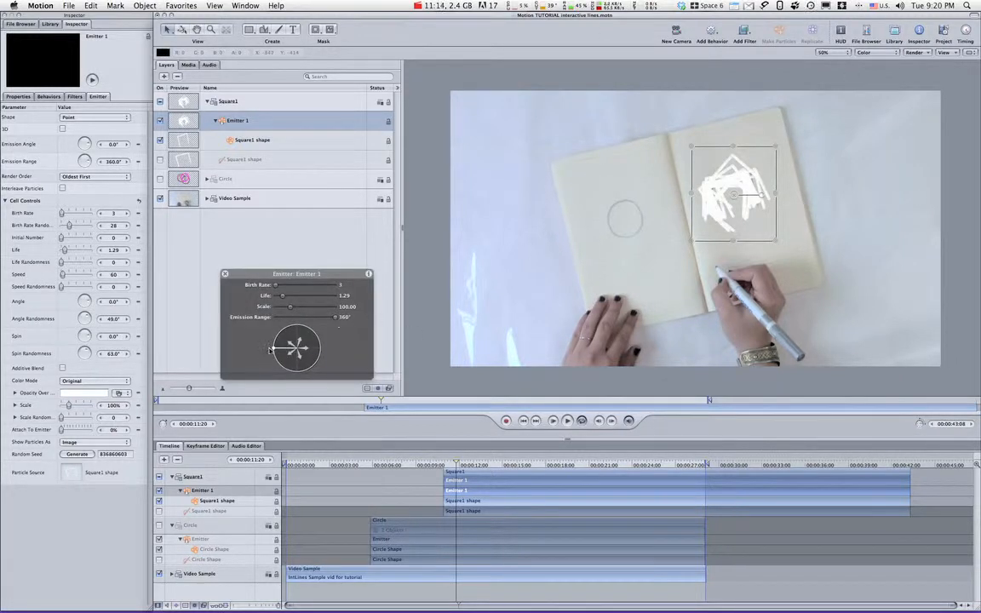
pyautogui.moveTo(274, 349)
pyautogui.mouseDown()
pyautogui.moveTo(289, 328)
pyautogui.moveTo(317, 343)
pyautogui.moveTo(311, 382)
pyautogui.mouseUp()
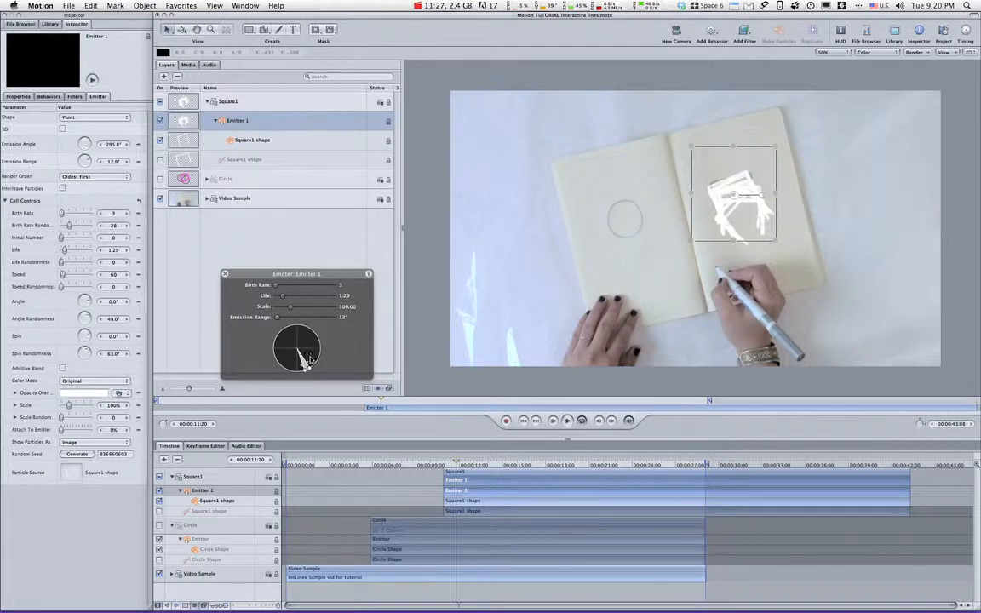
# Add a Scale Over Life behavior to the square emitter with Scale At Birth 102% and Scale At Death 17%, and preview it.
pyautogui.click(713, 33)
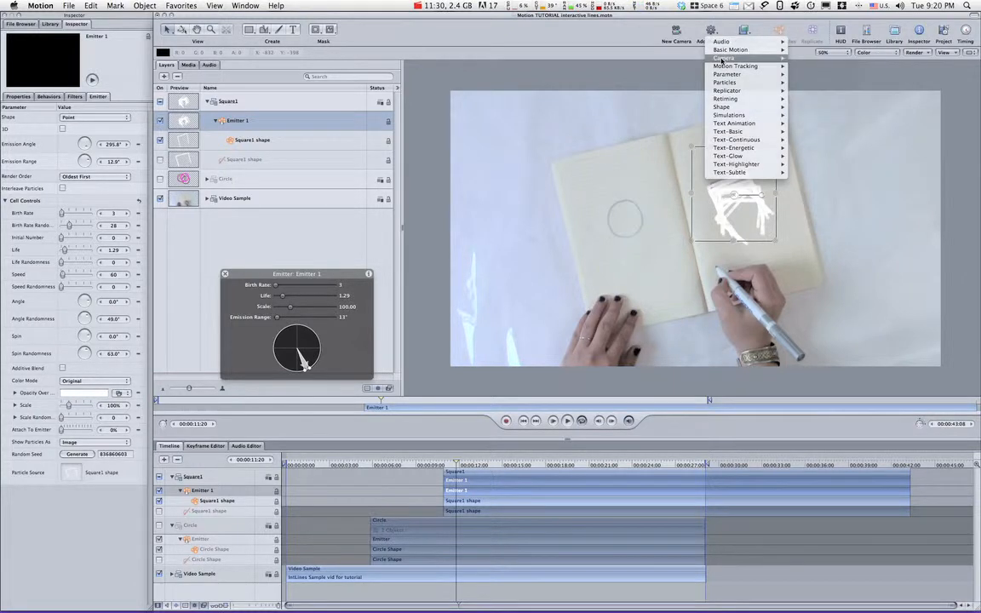
pyautogui.moveTo(725, 84)
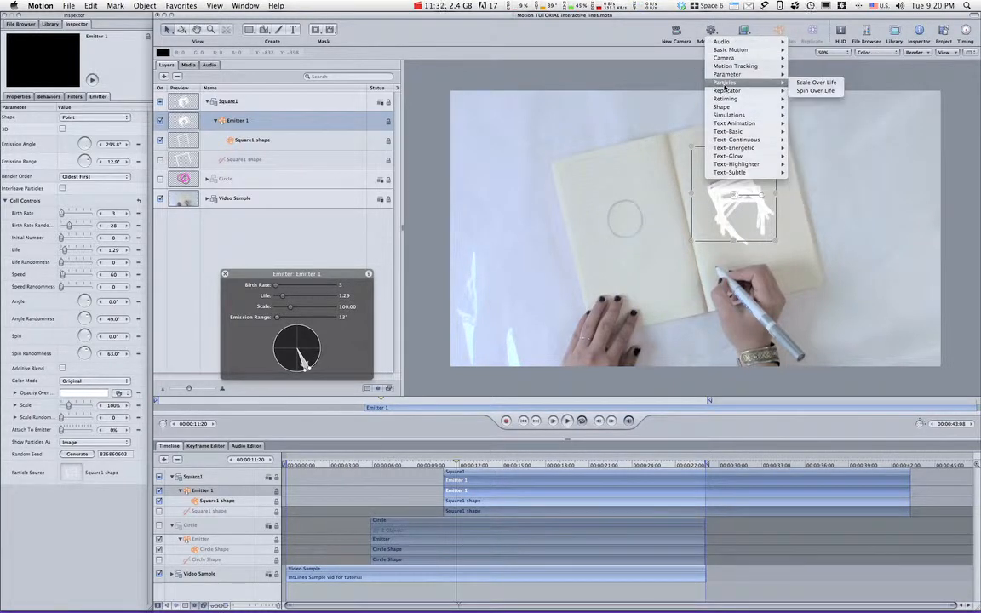
pyautogui.click(816, 82)
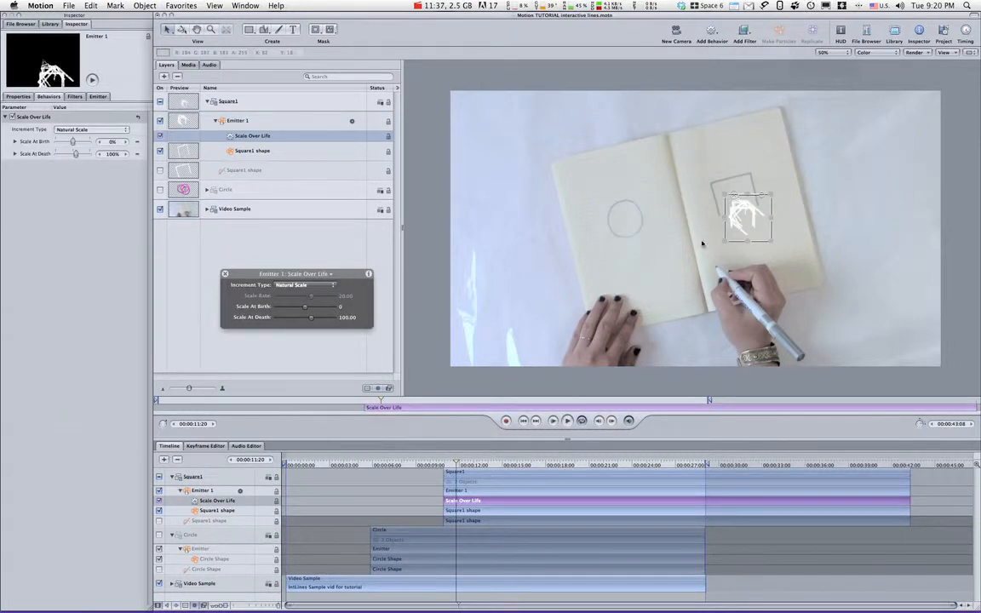
pyautogui.moveTo(305, 310)
pyautogui.mouseDown()
pyautogui.moveTo(306, 323)
pyautogui.moveTo(293, 326)
pyautogui.mouseUp()
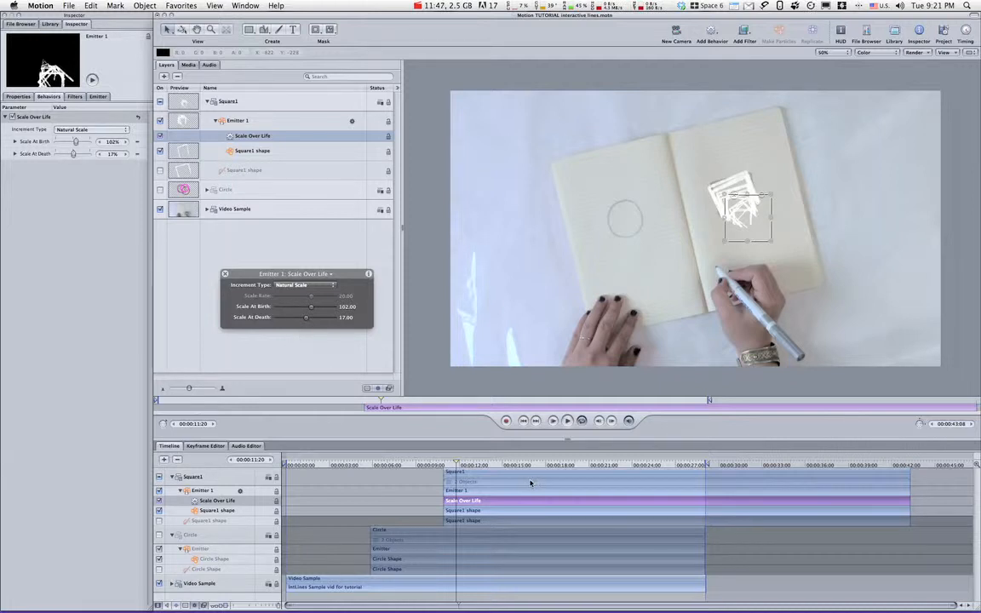
pyautogui.press('space')
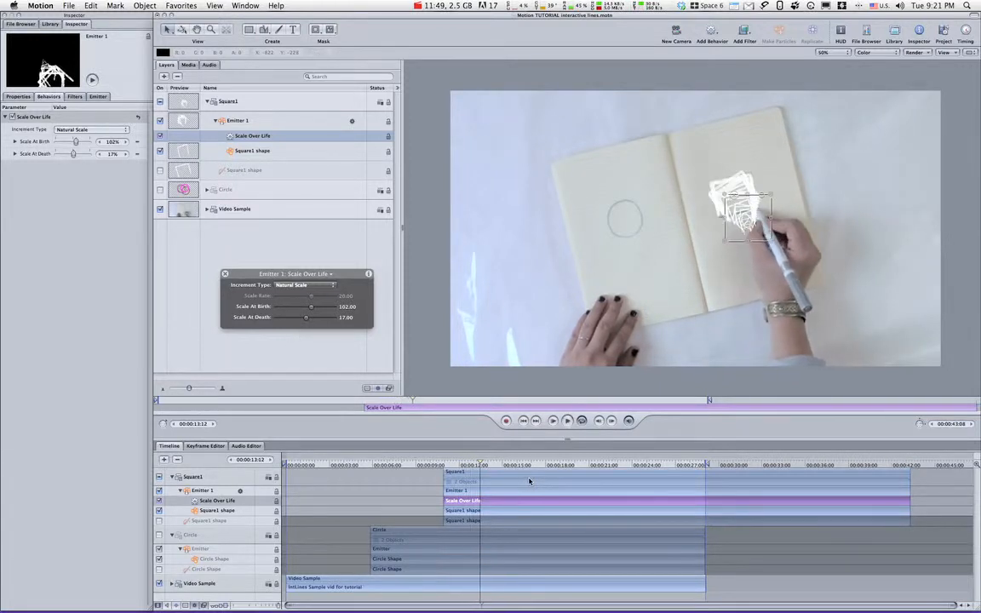
# Set the square emitter's Life to 1.98 and its Birth Rate Randomness to 9.
pyautogui.click(237, 121)
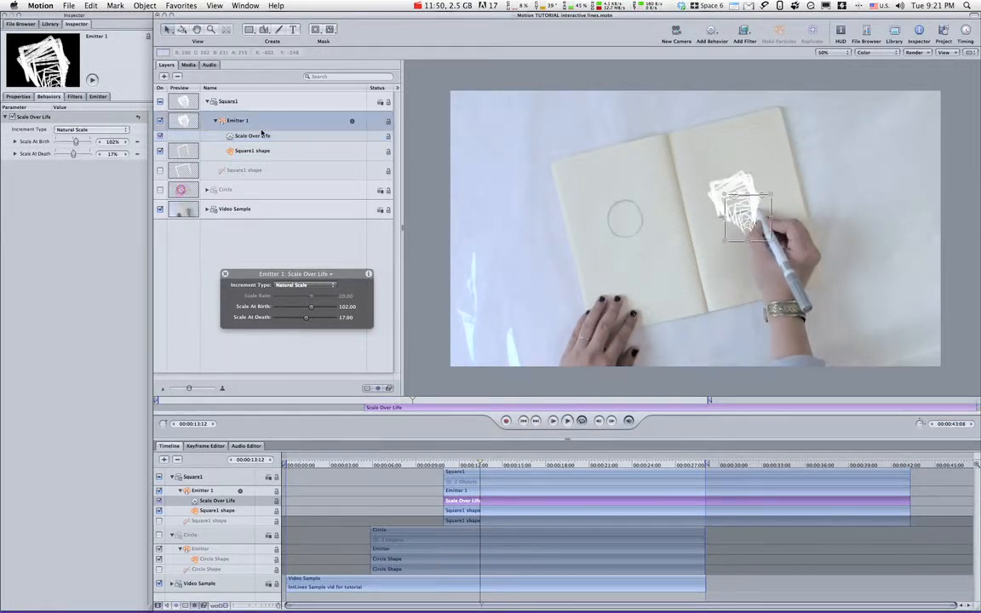
pyautogui.click(99, 98)
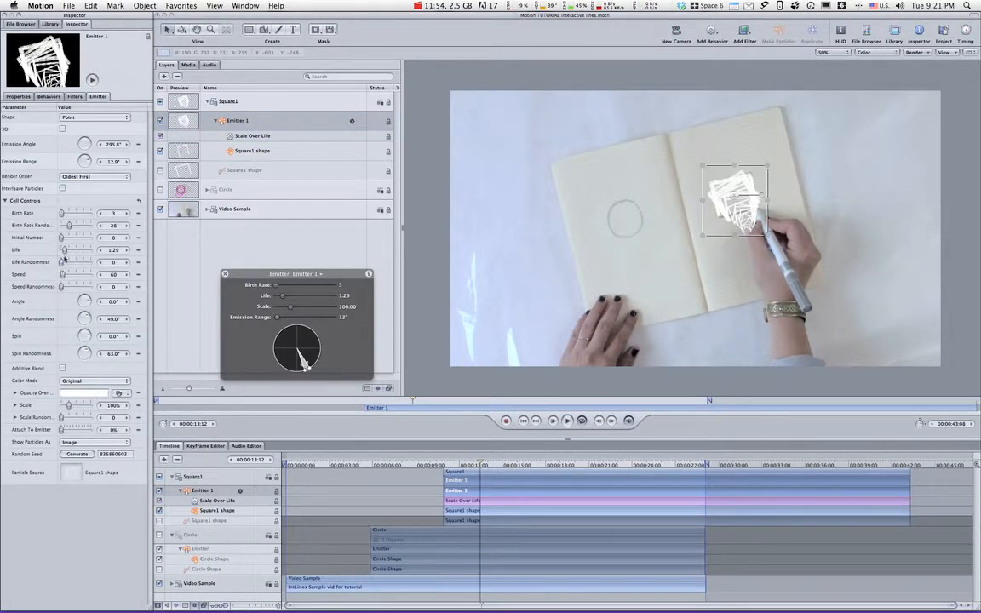
pyautogui.moveTo(64, 249); pyautogui.dragTo(67, 251)
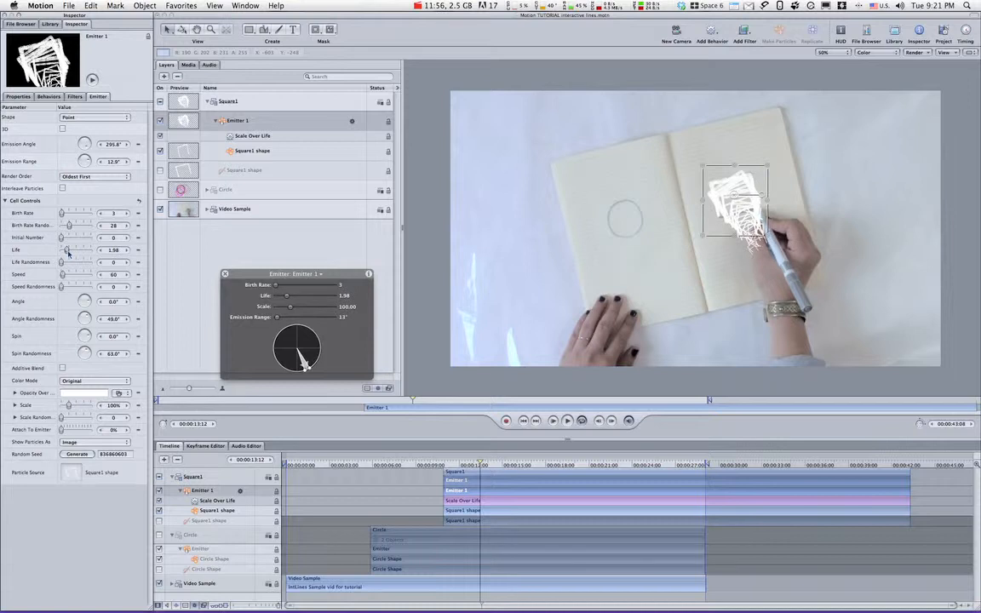
pyautogui.moveTo(69, 226); pyautogui.dragTo(62, 226)
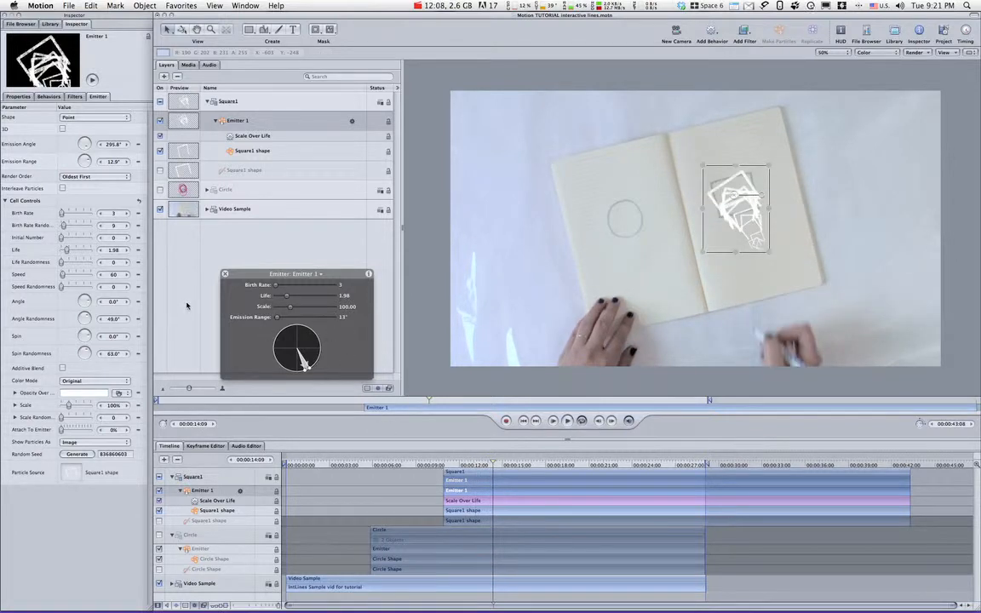
# Raise the square emitter's Speed to 267 and preview the particles from just before they appear.
pyautogui.moveTo(63, 275); pyautogui.dragTo(65, 276)
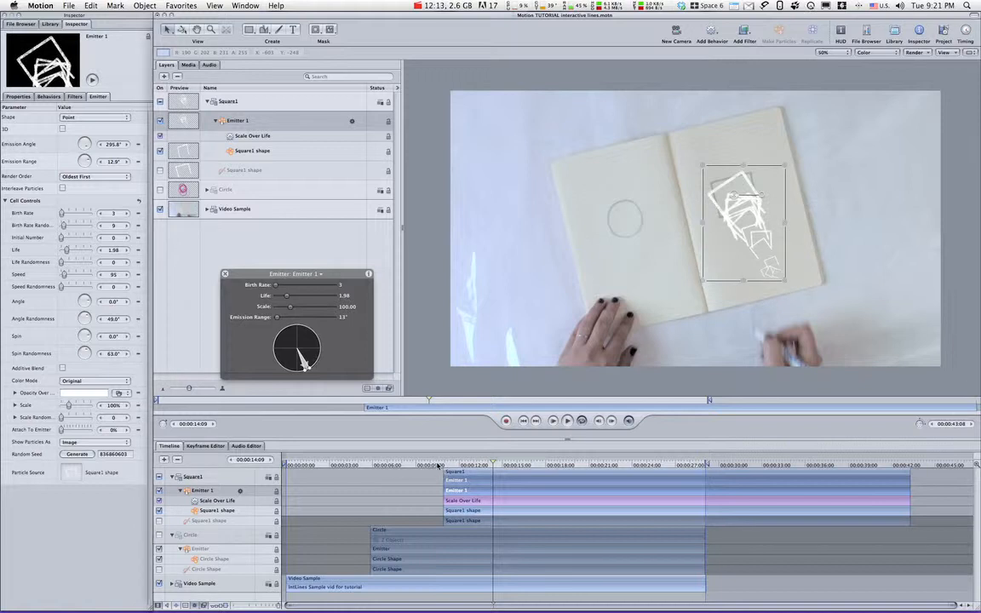
pyautogui.click(438, 465)
pyautogui.press('space')
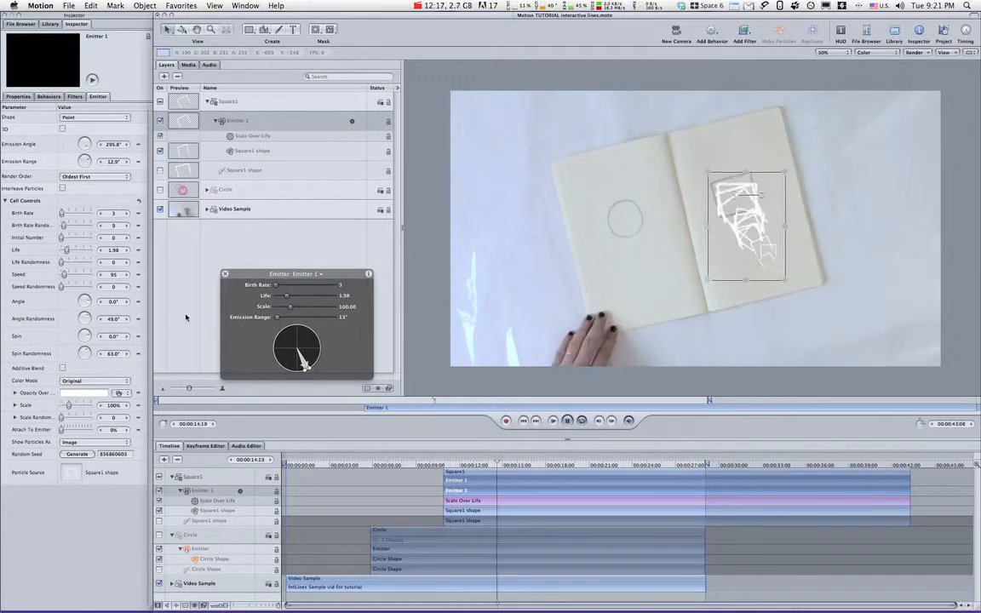
pyautogui.click(71, 275)
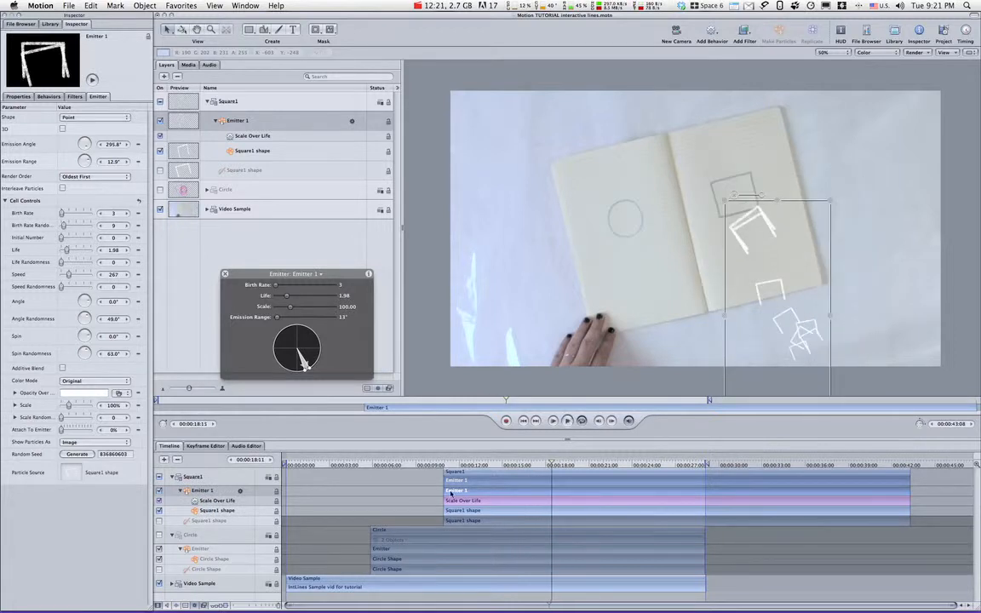
pyautogui.press('space')
pyautogui.click(439, 465)
pyautogui.press('space')
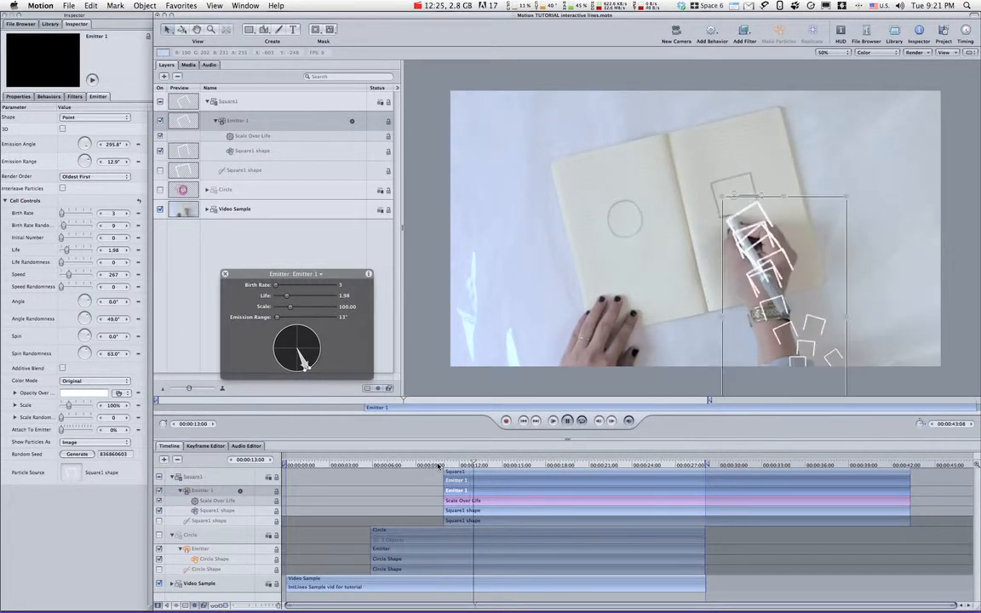
pyautogui.press('space')
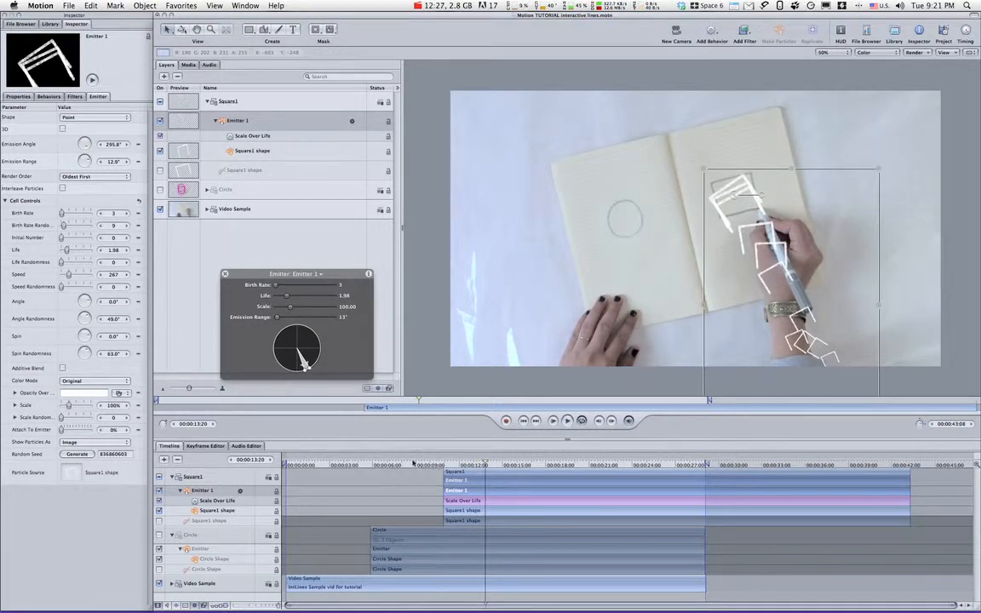
# Trim the Square1 group to end at 00:00:13:20 and duplicate it.
pyautogui.click(493, 474)
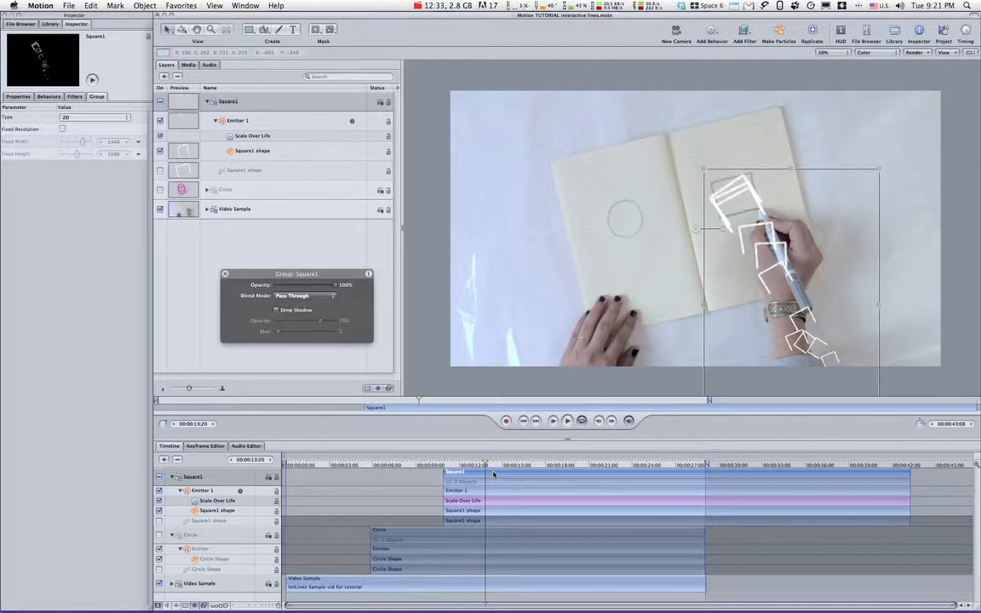
pyautogui.press('o')
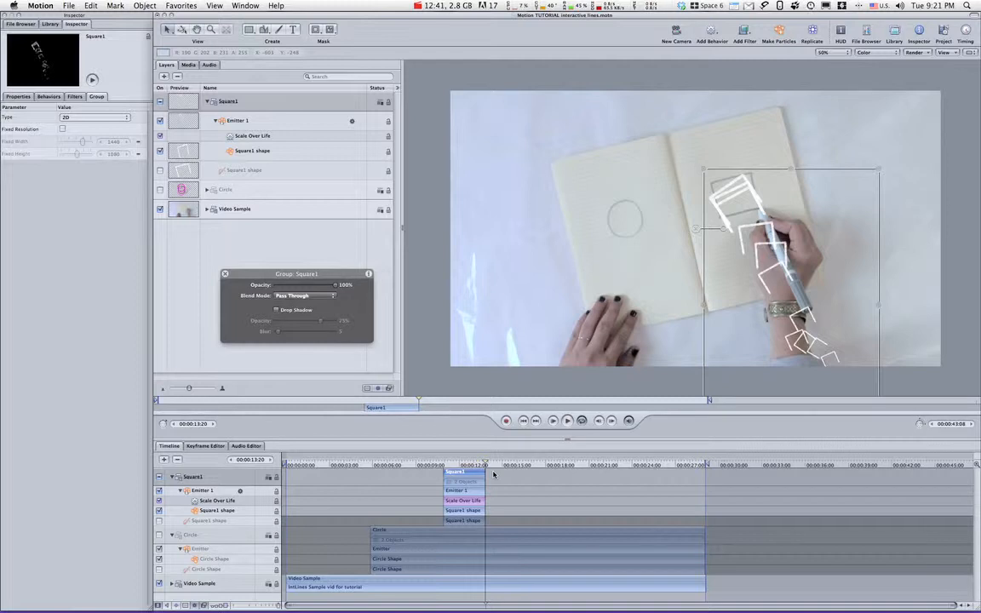
pyautogui.rightClick(248, 101)
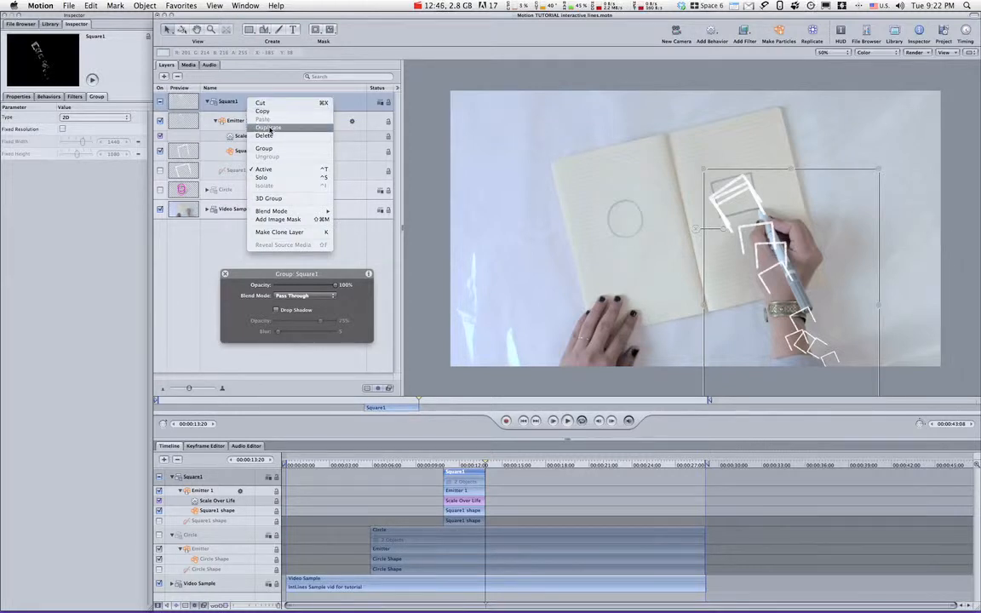
pyautogui.click(270, 128)
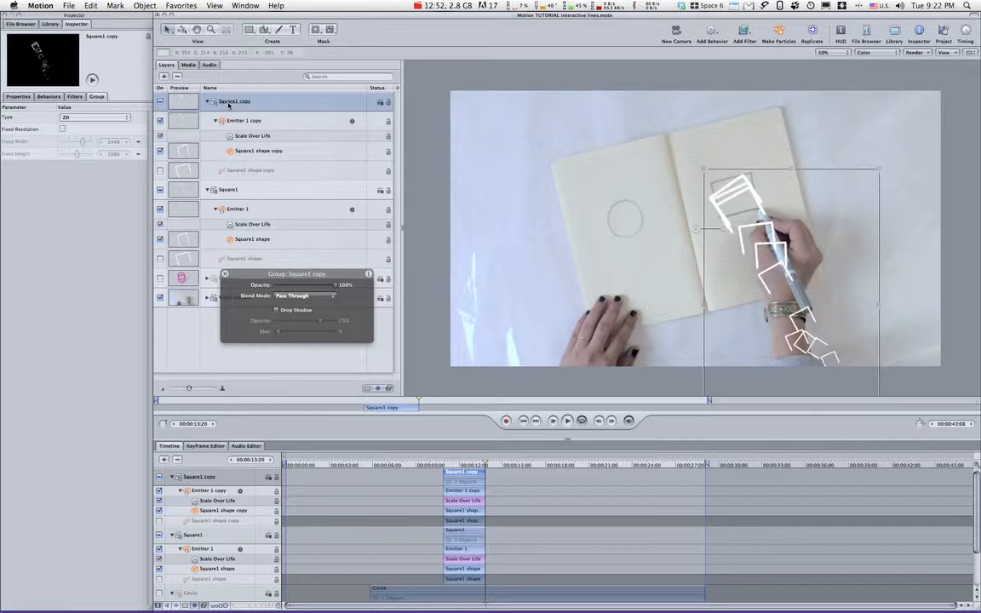
# Rename the duplicated group Square2 and its emitter Emitter 2.
pyautogui.doubleClick(229, 103)
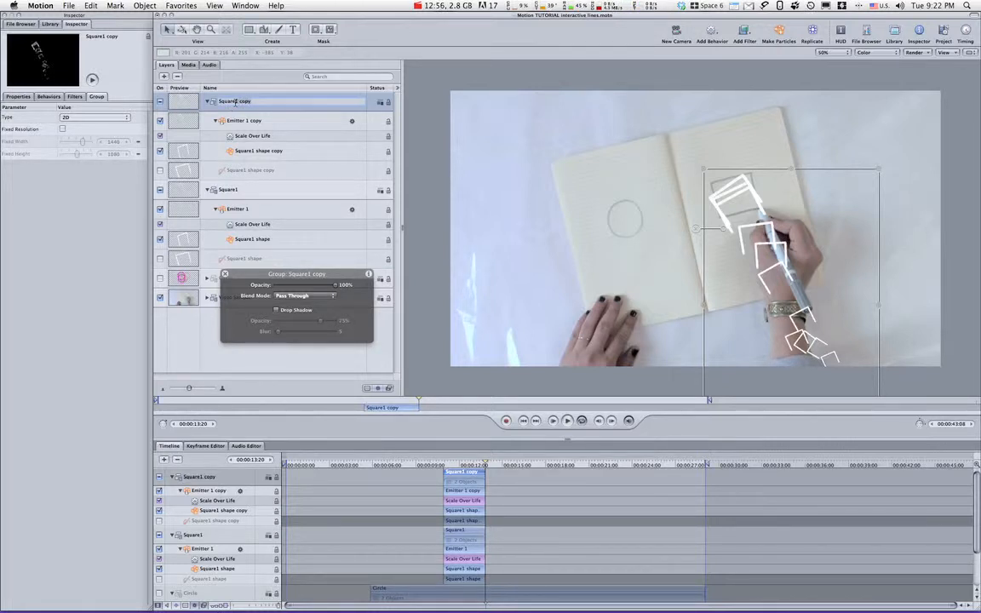
pyautogui.write('Square2')
pyautogui.click(247, 122)
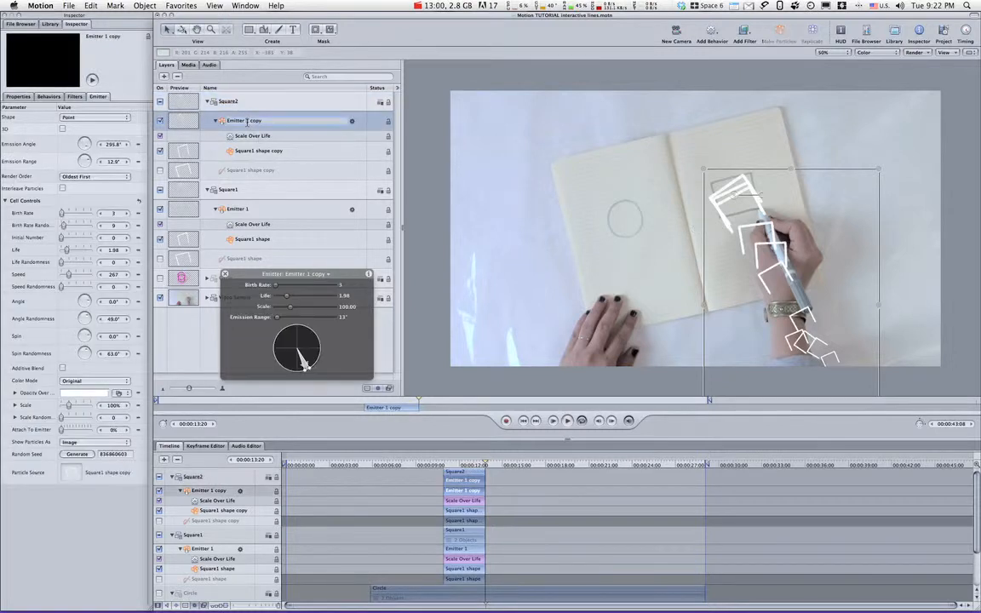
pyautogui.press('BackSpace')
pyautogui.write('2')
pyautogui.press('Delete')
pyautogui.press('Delete')
pyautogui.press('Delete')
pyautogui.press('Delete')
pyautogui.press('Delete')
# Turn on the copied source shape and rename it Square2, and rename the copied particle cell Square2 shape.
pyautogui.click(225, 146)
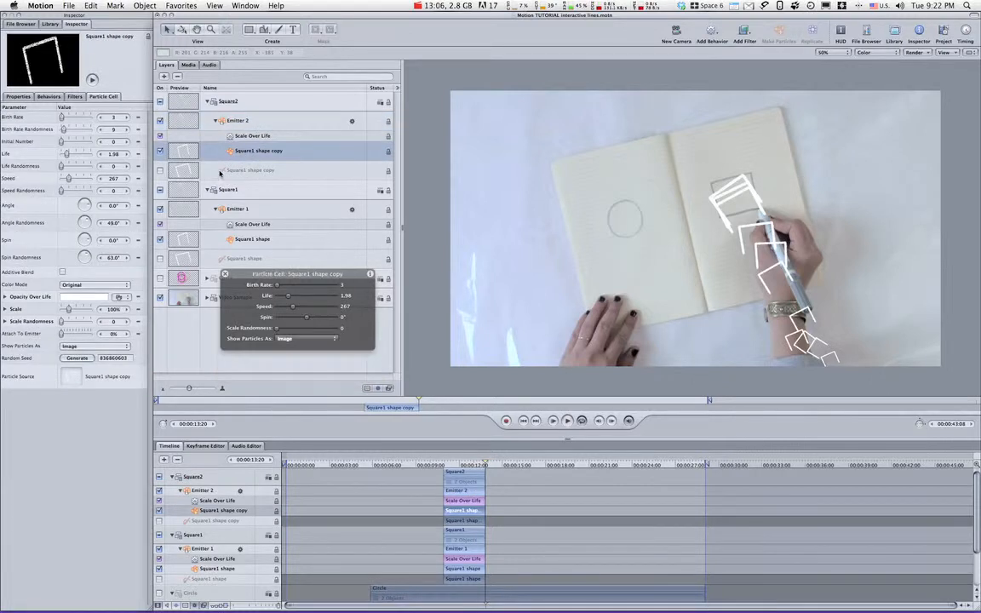
pyautogui.click(160, 171)
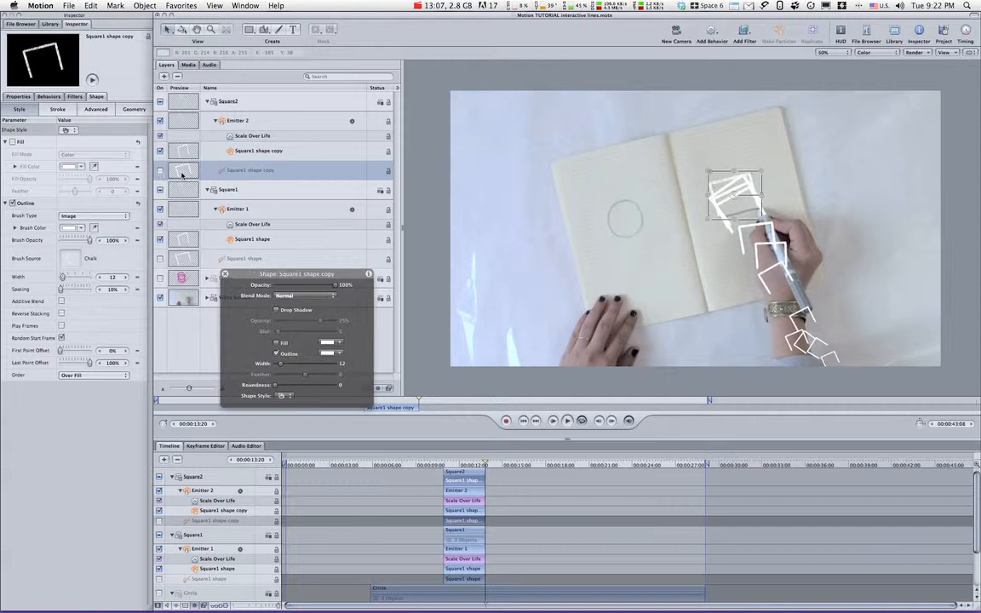
pyautogui.doubleClick(294, 171)
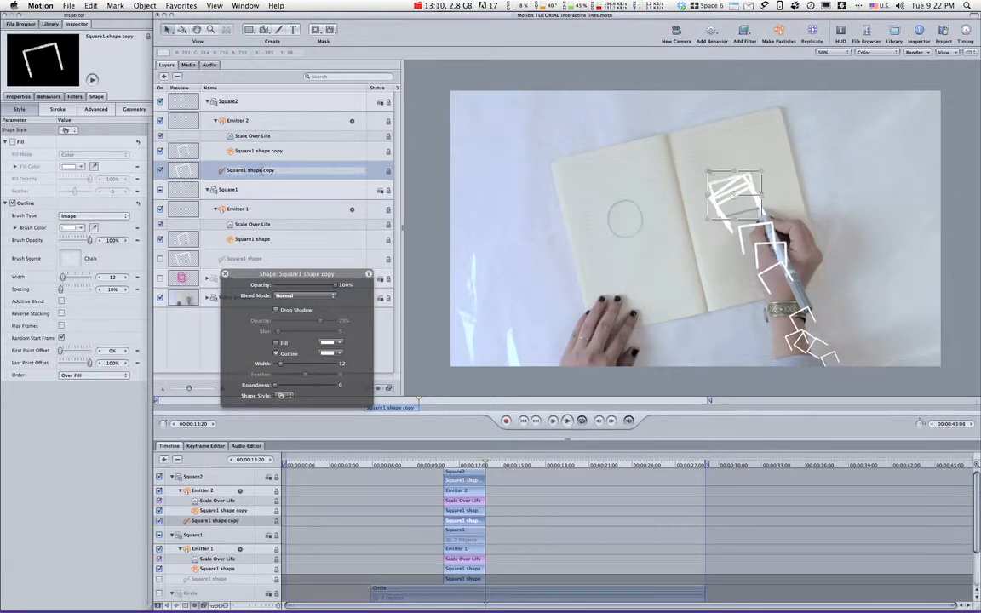
pyautogui.write('Square2')
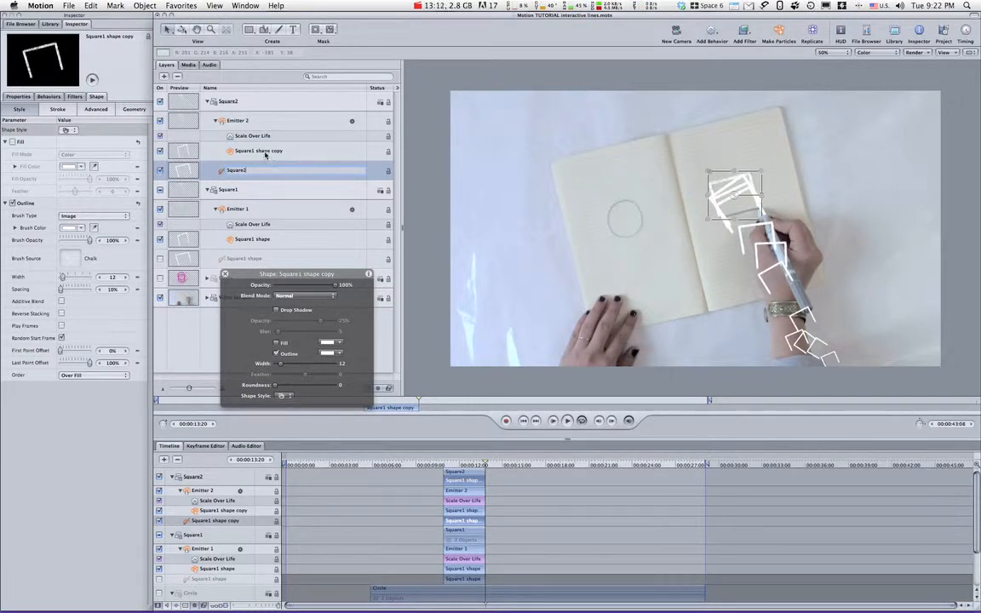
pyautogui.click(253, 153)
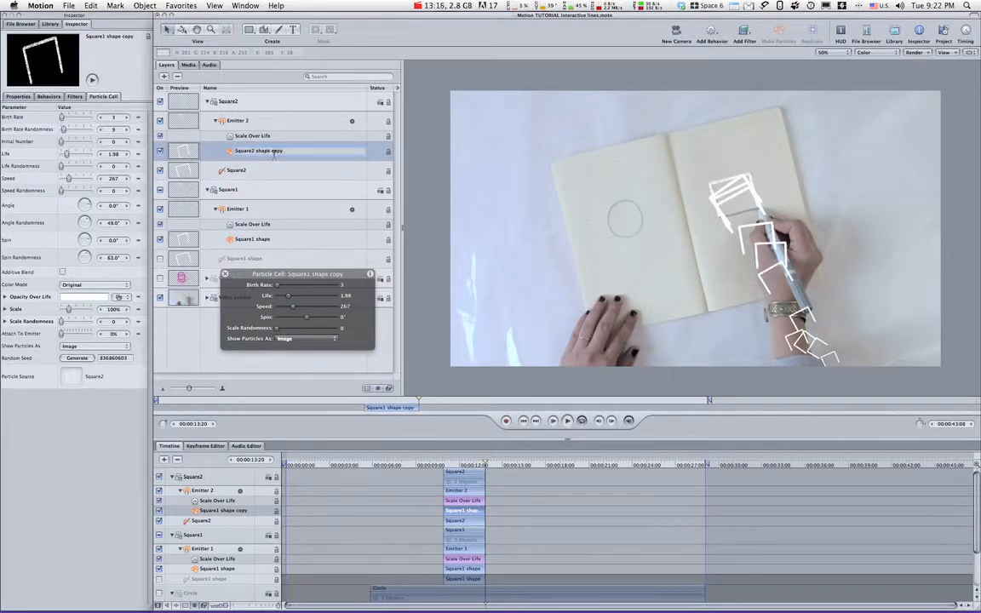
pyautogui.press('BackSpace')
# Isolate the Square2 shape at 00:00:11:14 by turning off Emitter 2 and the Square1 group.
pyautogui.click(258, 175)
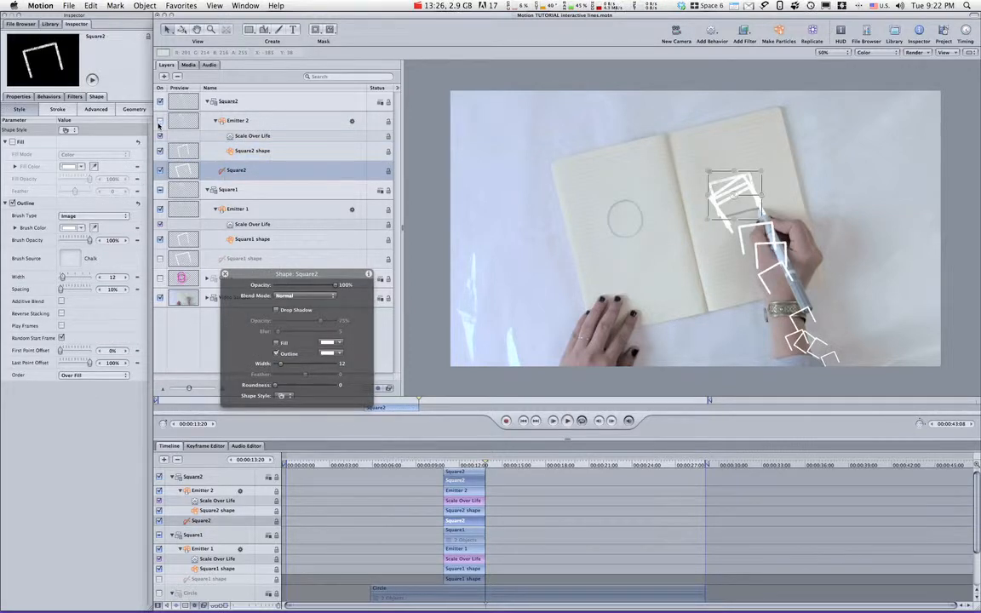
pyautogui.click(159, 122)
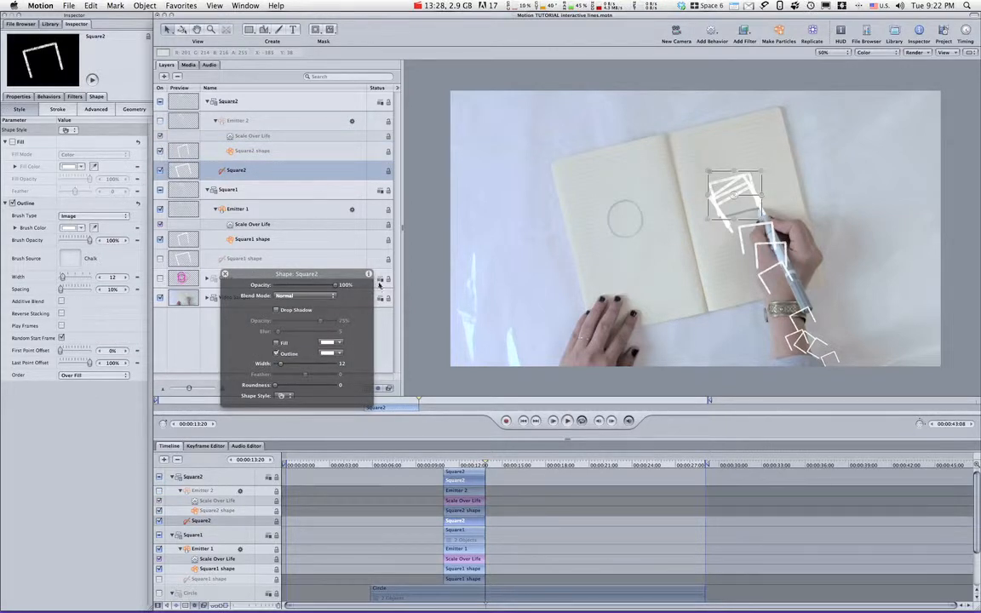
pyautogui.click(452, 465)
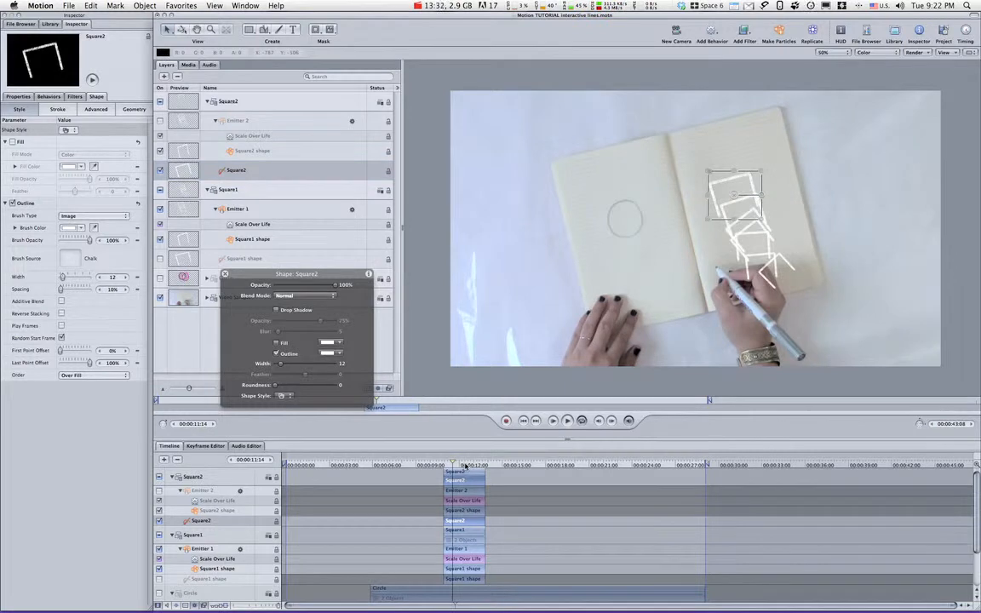
pyautogui.click(160, 190)
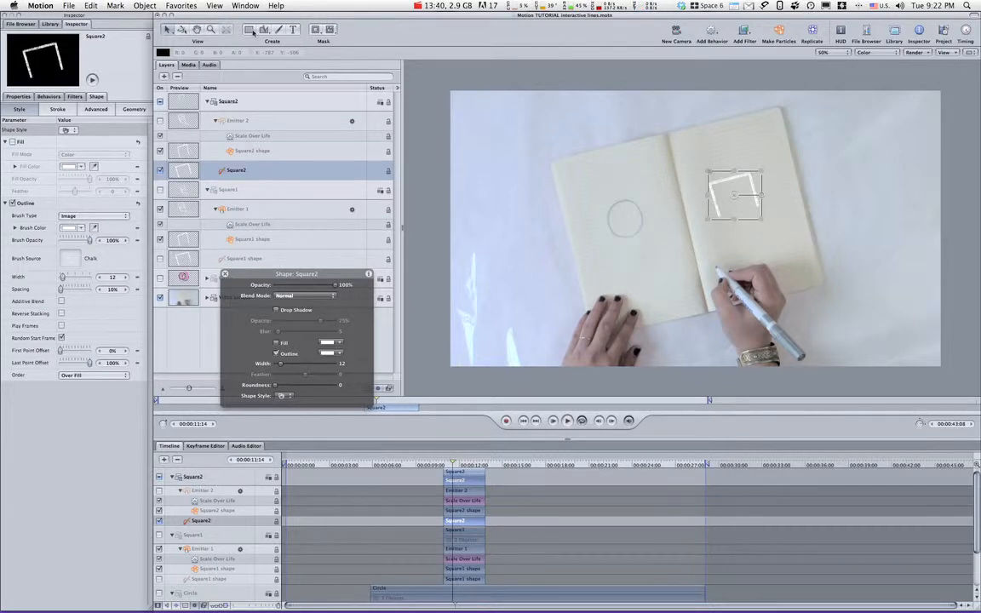
# Edit the Square2 shape's control points to close its open side into a full square.
pyautogui.click(267, 31)
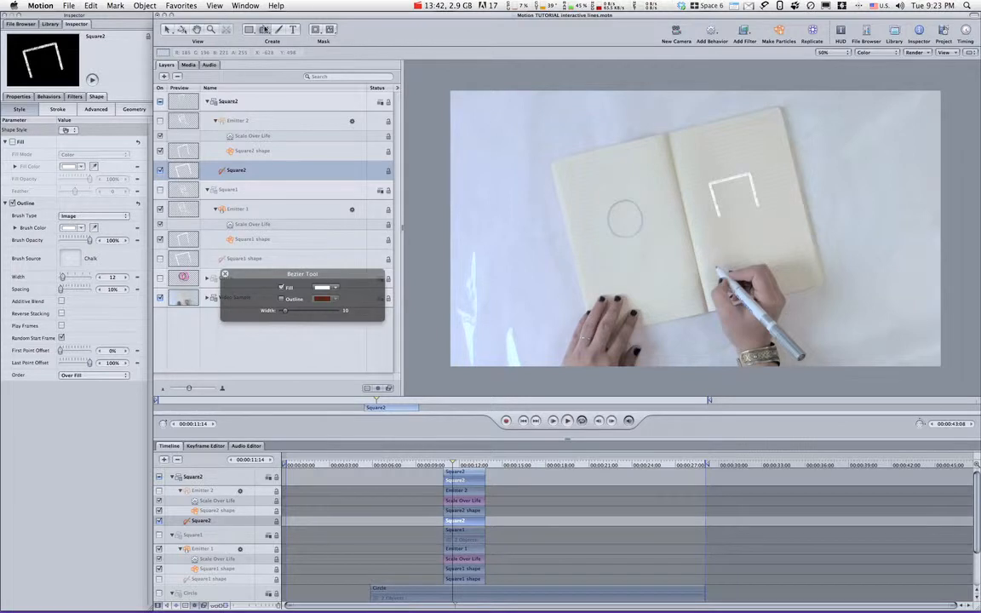
pyautogui.moveTo(170, 33); pyautogui.dragTo(170, 108)
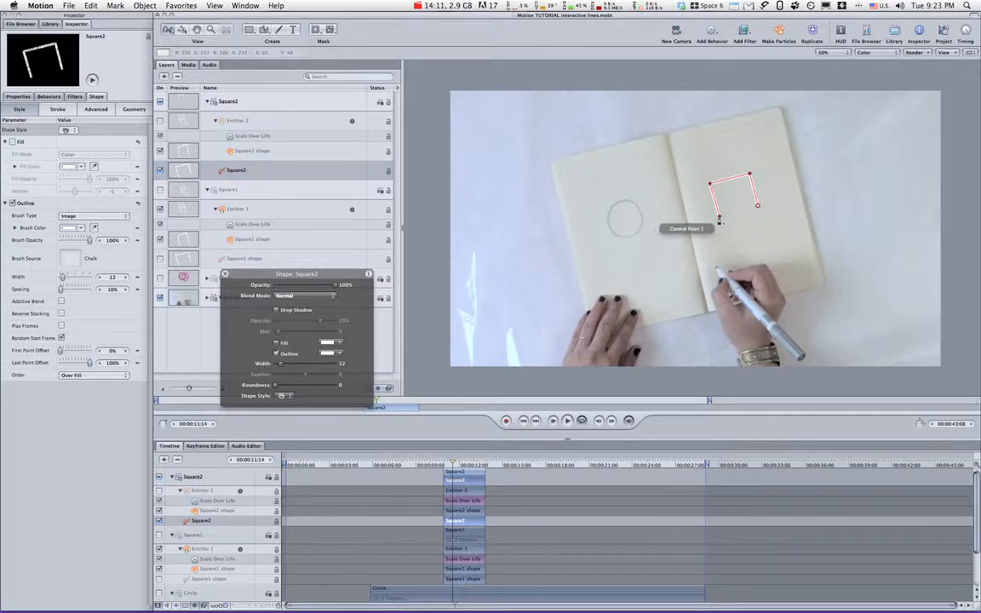
pyautogui.click(720, 220)
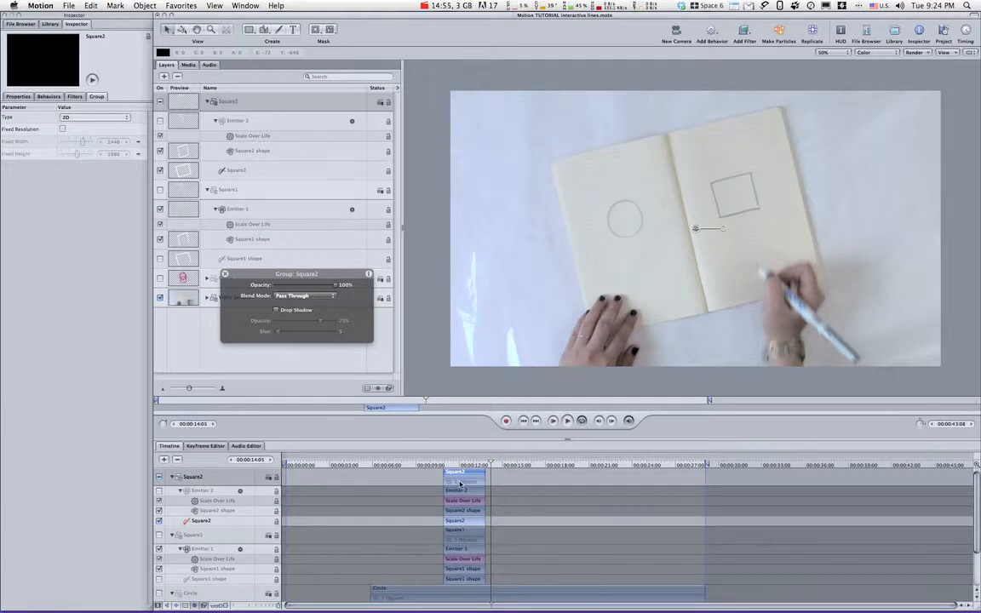
# Move the Square2 group to start where Square1 ends and preview it with Emitter 2 on and its source shape off.
pyautogui.moveTo(460, 473); pyautogui.dragTo(498, 482)
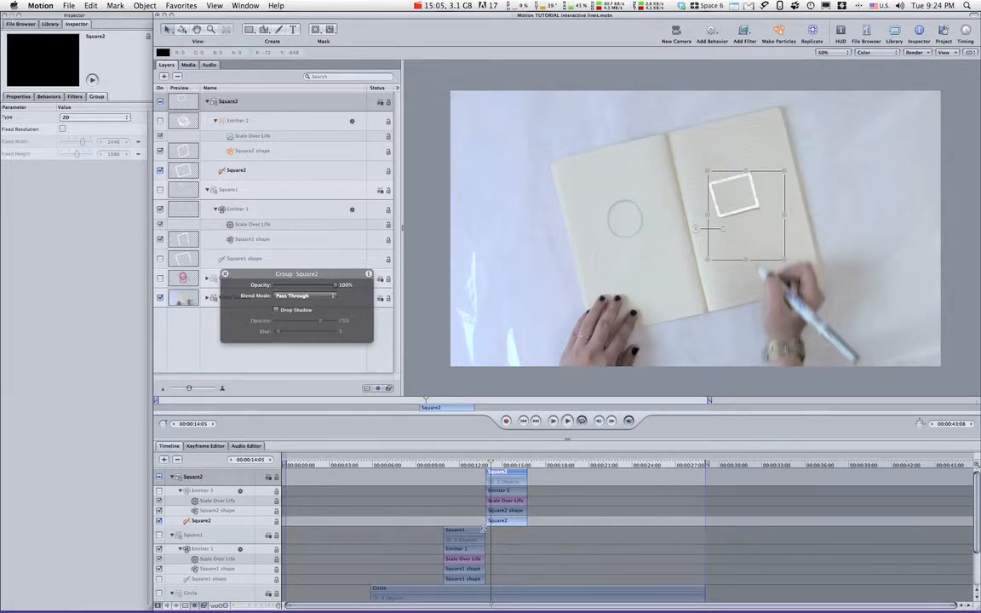
pyautogui.click(482, 467)
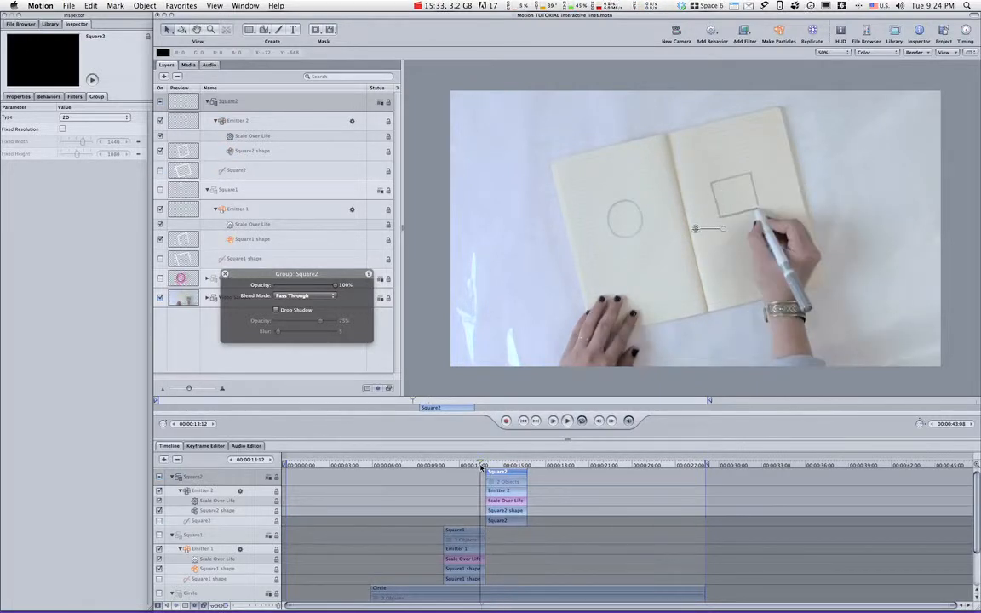
pyautogui.press('space')
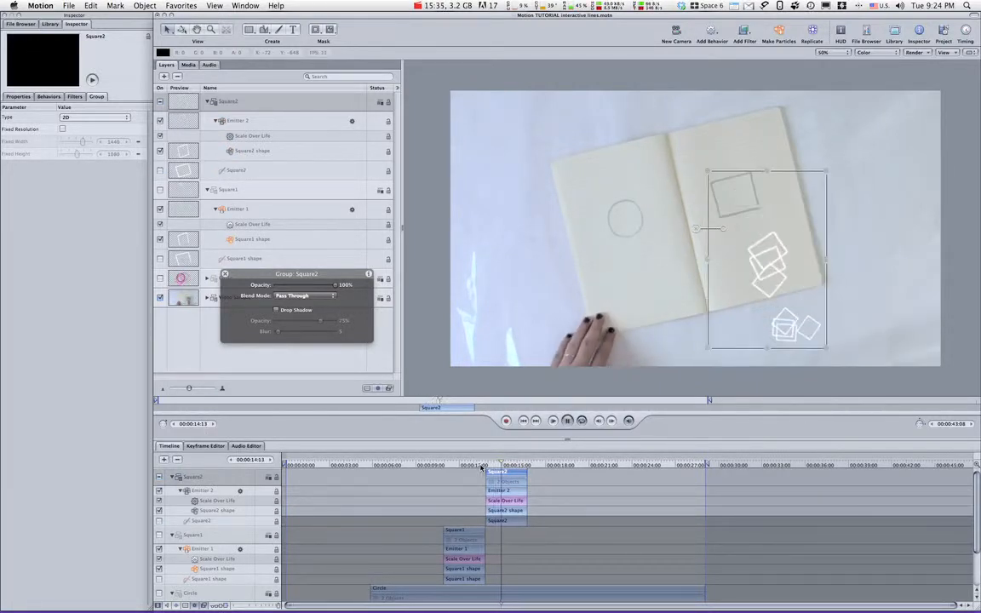
pyautogui.press('space')
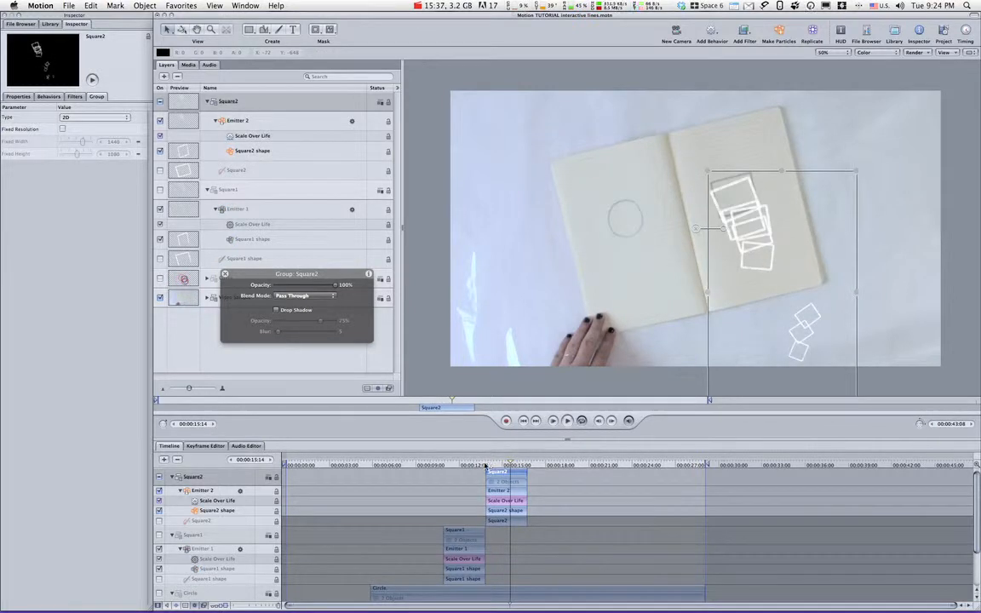
# Widen Emitter 2's emission range to 360° so its squares spread in all directions.
pyautogui.click(485, 466)
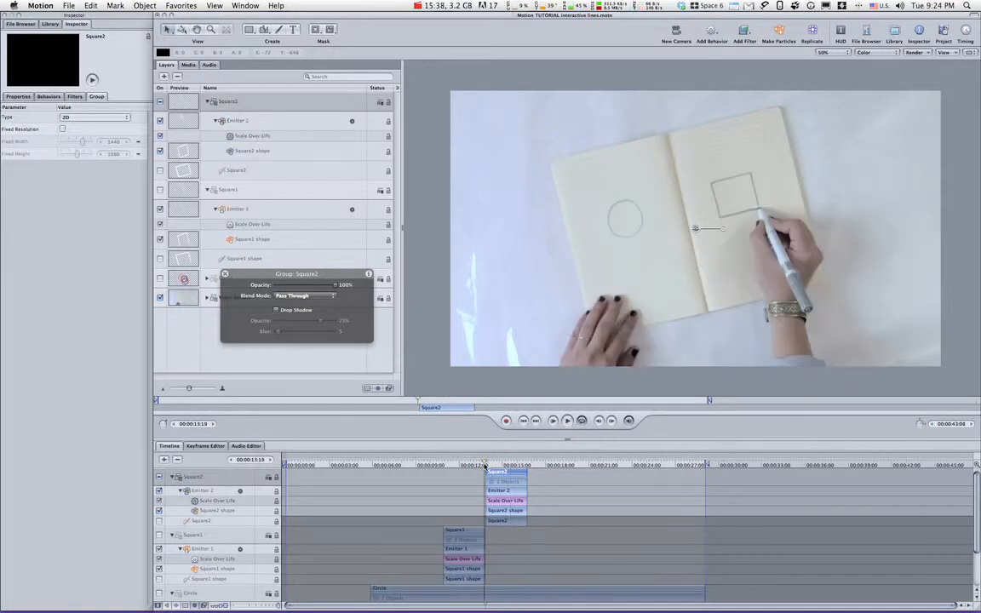
pyautogui.click(260, 120)
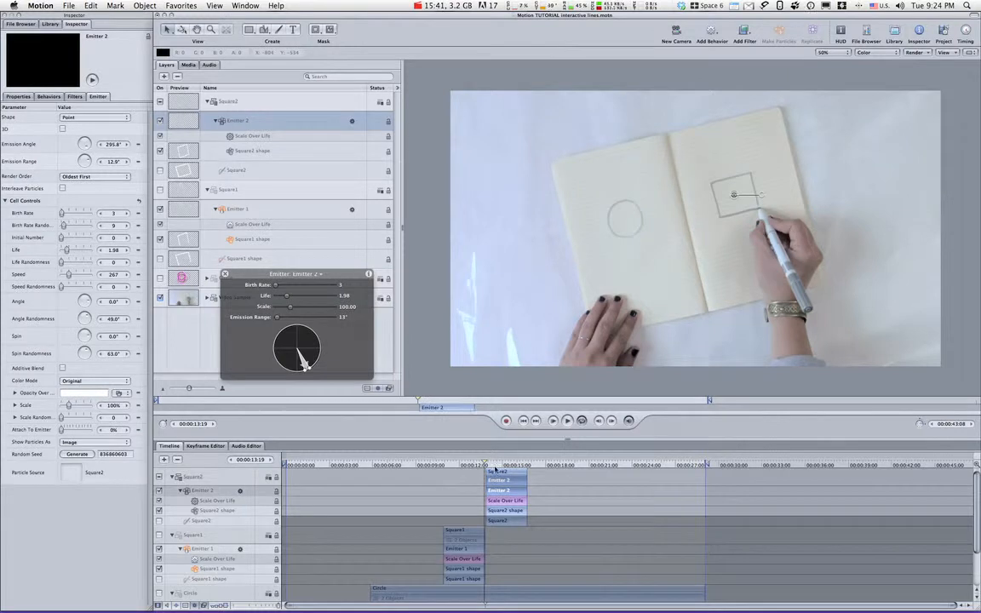
pyautogui.click(496, 467)
pyautogui.moveTo(340, 271); pyautogui.dragTo(429, 310)
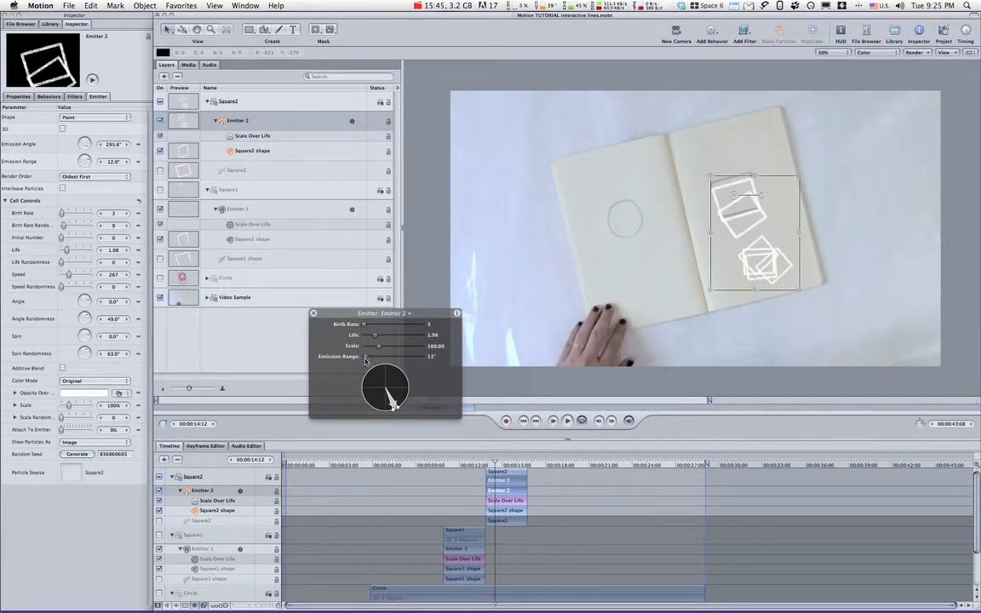
pyautogui.moveTo(366, 359); pyautogui.dragTo(425, 358)
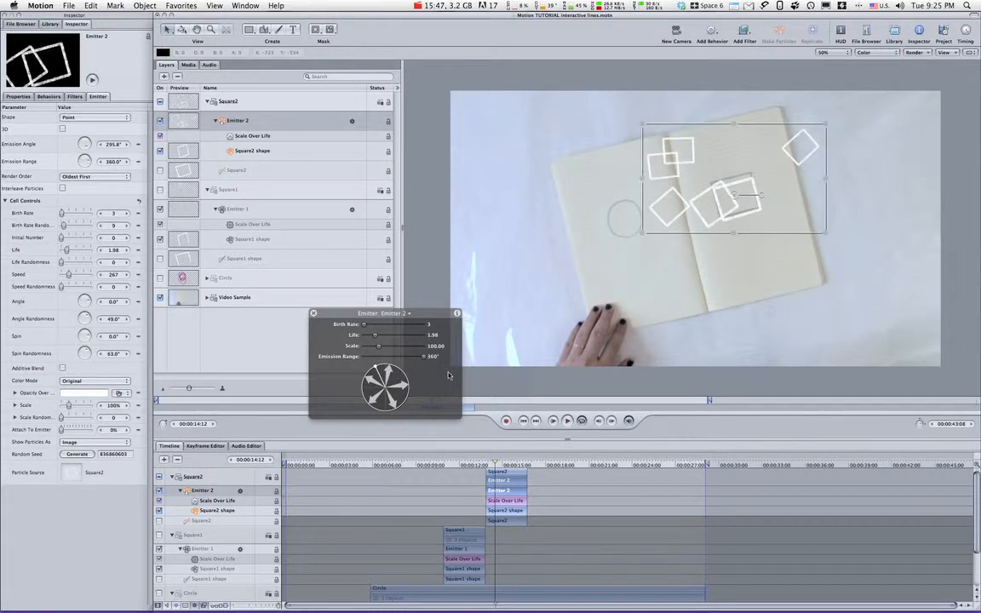
pyautogui.click(313, 314)
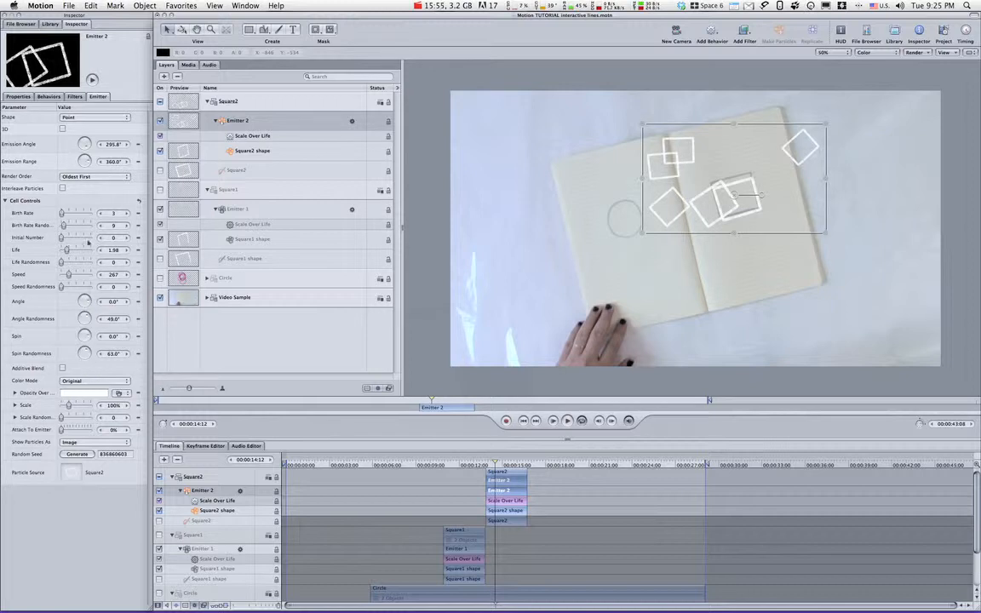
# Reduce Emitter 2's particle life to 0.95 and its speed to 95.
pyautogui.moveTo(67, 251); pyautogui.dragTo(64, 252)
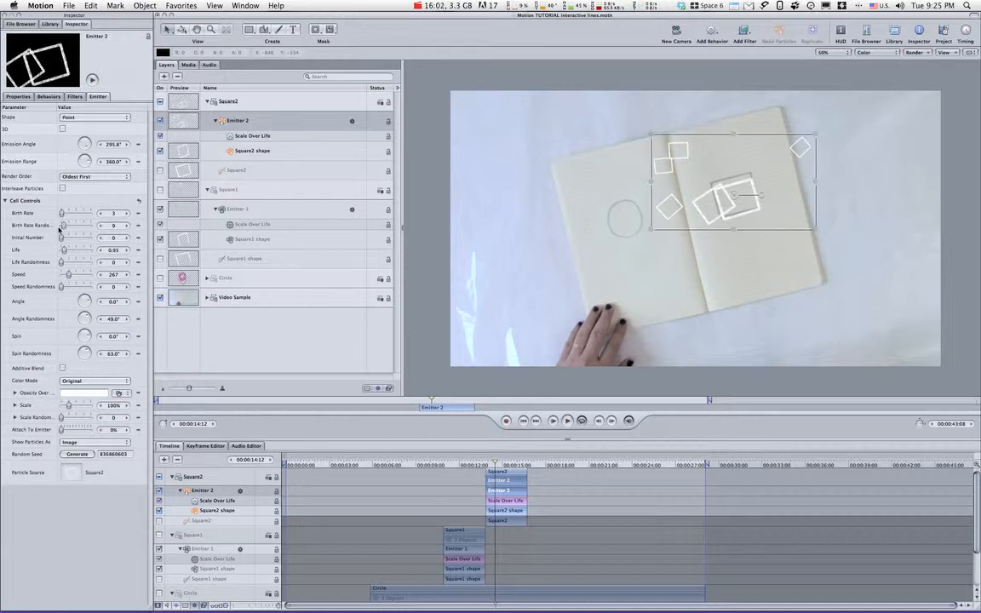
pyautogui.moveTo(63, 217); pyautogui.dragTo(62, 215)
pyautogui.moveTo(69, 274); pyautogui.dragTo(63, 276)
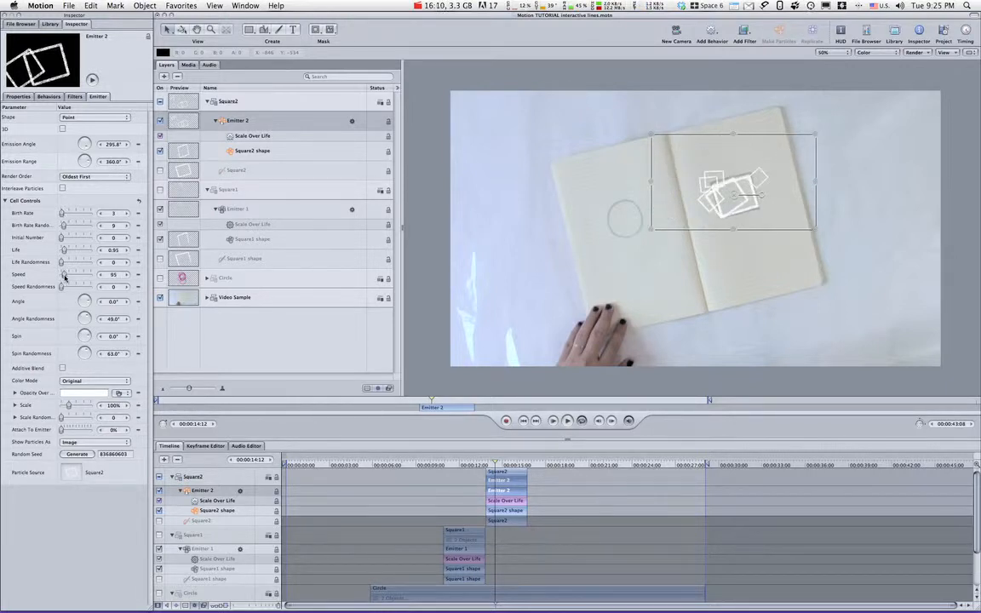
pyautogui.moveTo(62, 277); pyautogui.dragTo(63, 276)
# Set Emitter 2's Scale Over Life behavior to 93 at birth and 119 at death, and play back the effect.
pyautogui.click(223, 133)
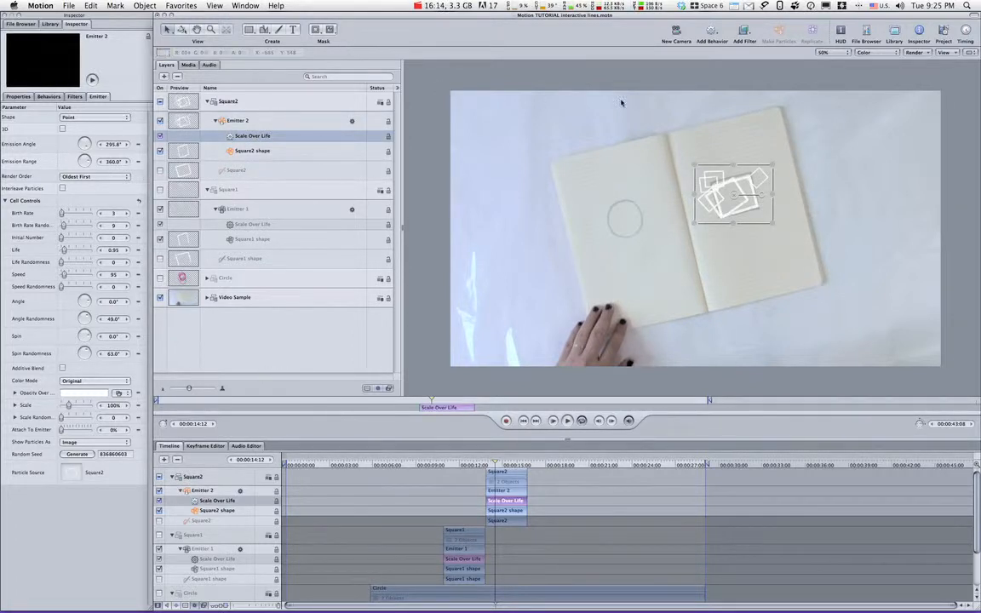
pyautogui.press('F7')
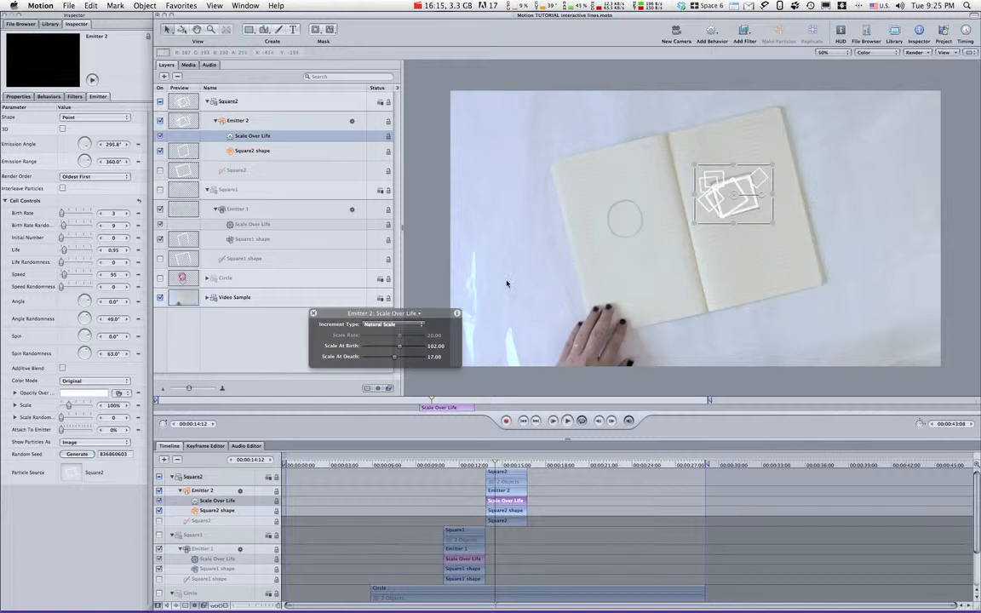
pyautogui.click(419, 314)
pyautogui.click(333, 313)
pyautogui.moveTo(333, 314); pyautogui.dragTo(259, 313)
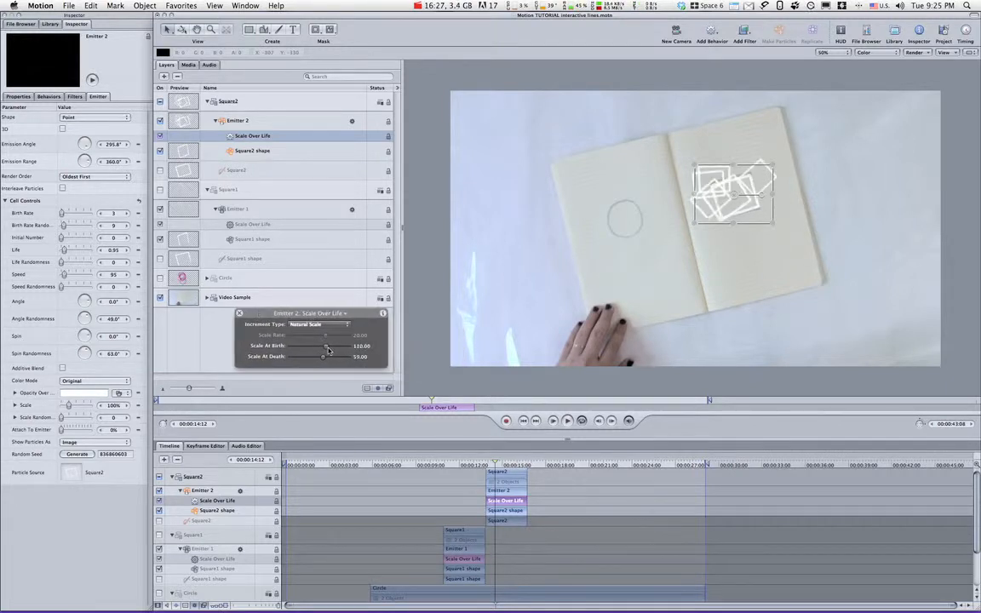
pyautogui.moveTo(328, 349); pyautogui.dragTo(326, 359)
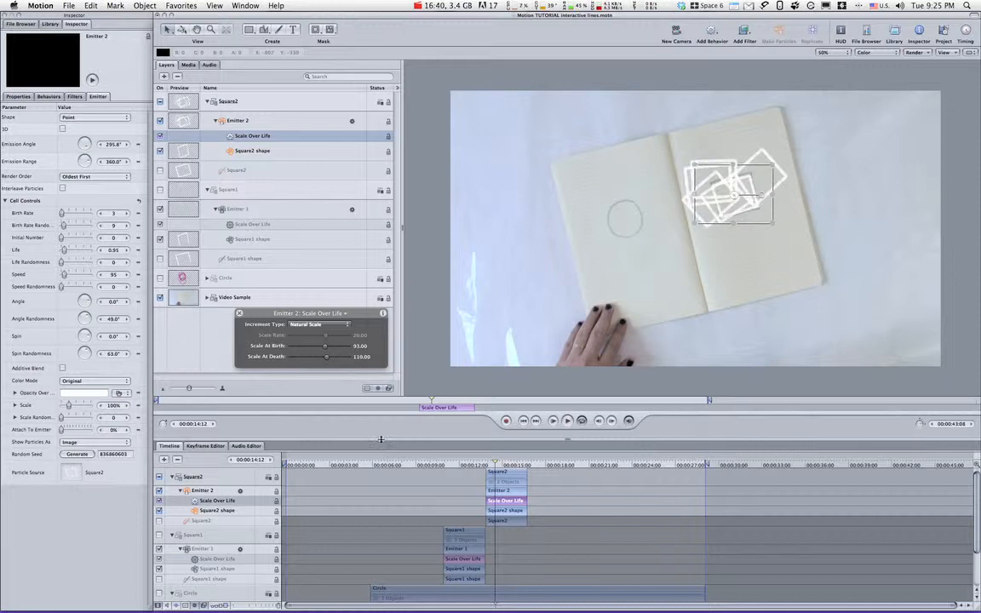
pyautogui.press('space')
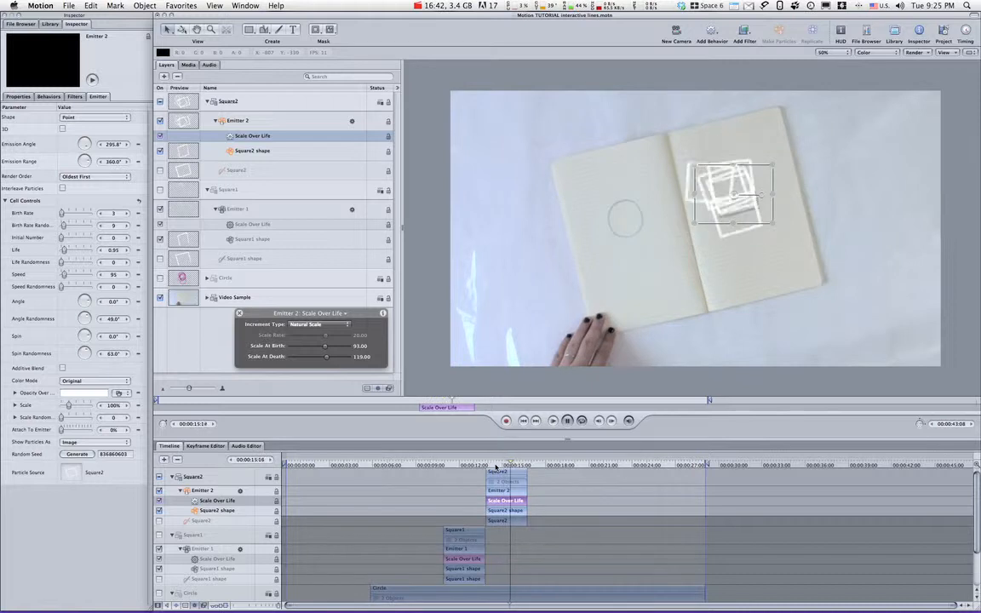
pyautogui.press('space')
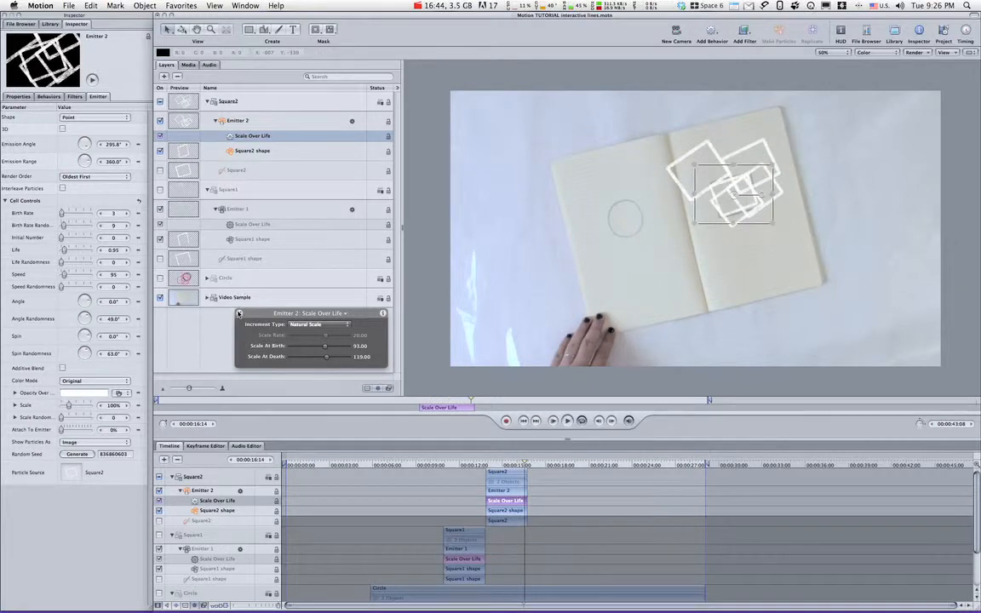
# Color Emitter 2's particles with Pick From Color Range using the Blue Chrome gradient preset.
pyautogui.click(94, 381)
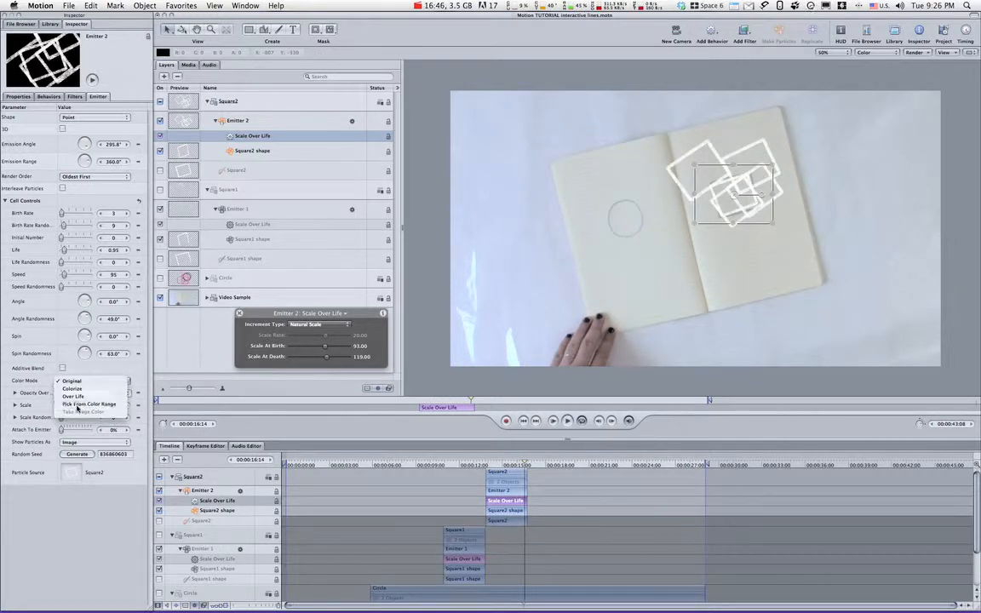
pyautogui.click(78, 405)
pyautogui.click(109, 392)
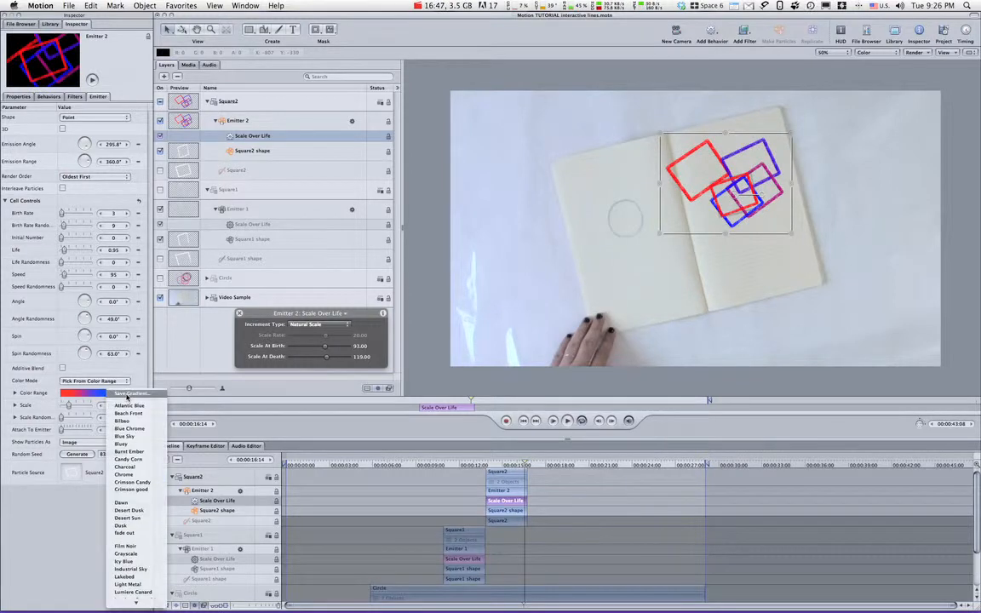
pyautogui.click(117, 429)
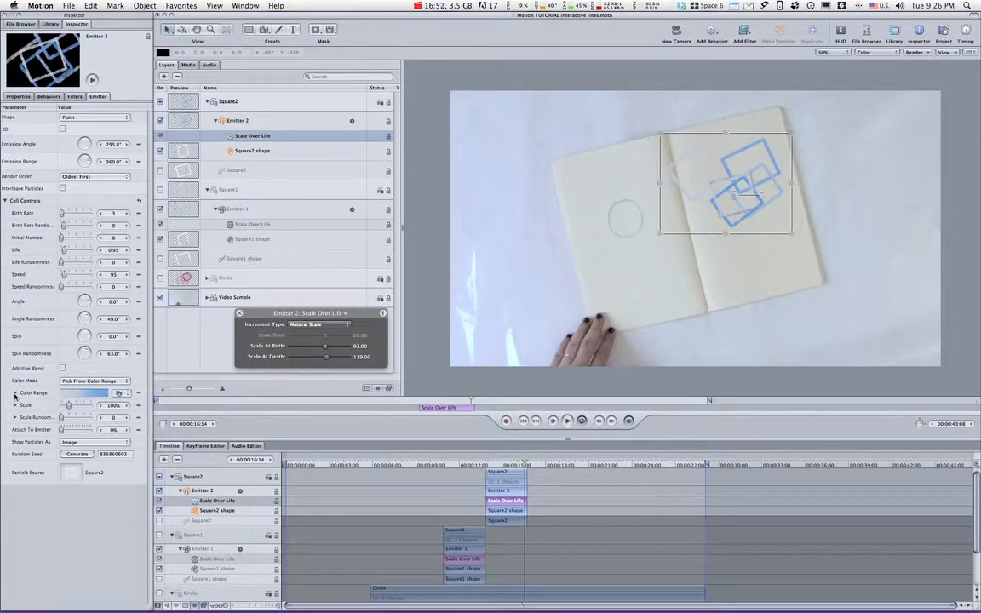
# Expand Emitter 2's color range and change the gradient's end color to a dark blue, about 0.07 red, 0.07 green and 0.45 blue.
pyautogui.click(15, 393)
pyautogui.rightClick(131, 438)
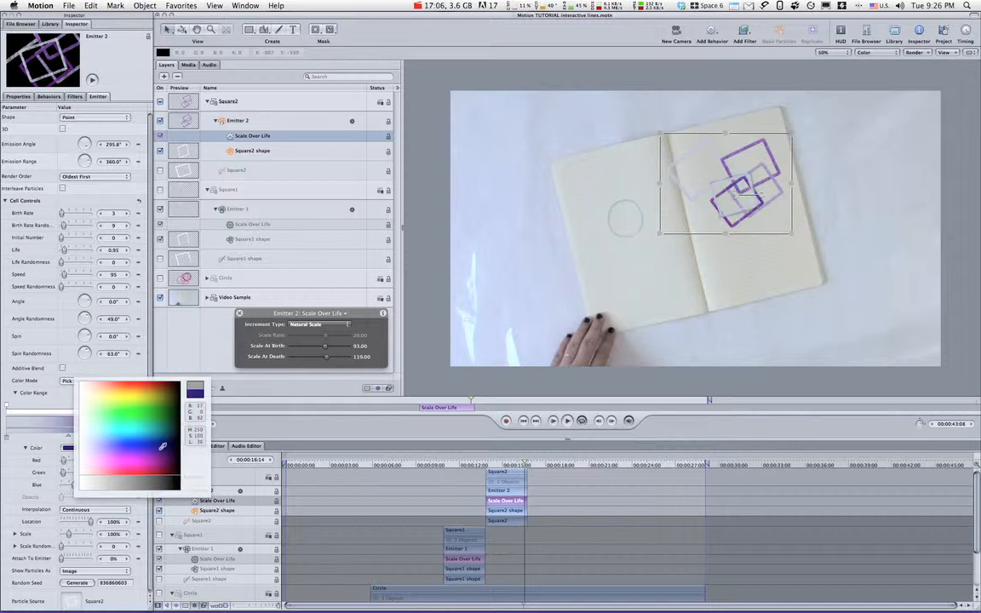
pyautogui.click(163, 446)
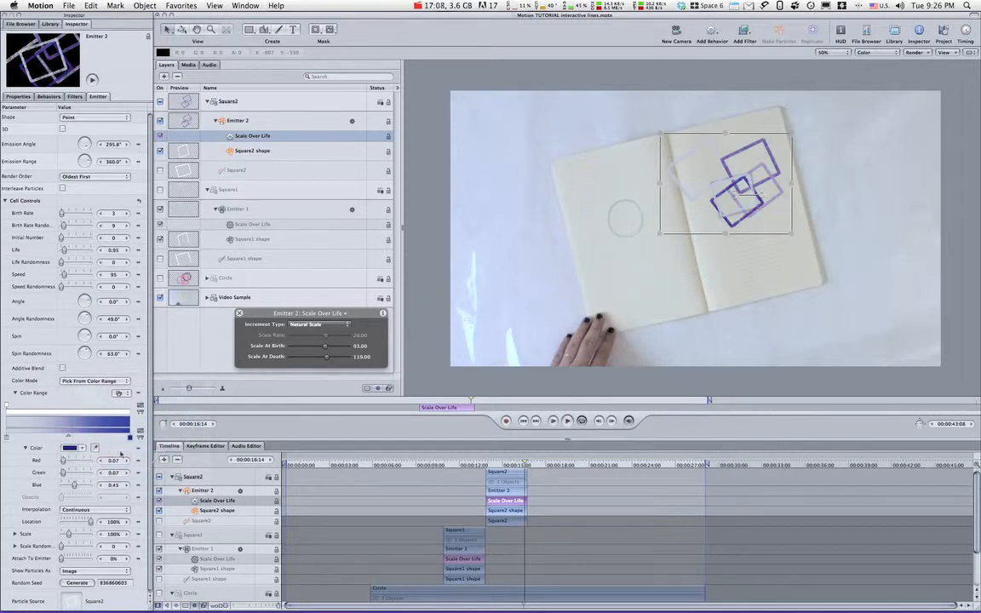
# Set the opacity at the end of Emitter 2's color gradient to 0%.
pyautogui.click(127, 406)
pyautogui.rightClick(131, 407)
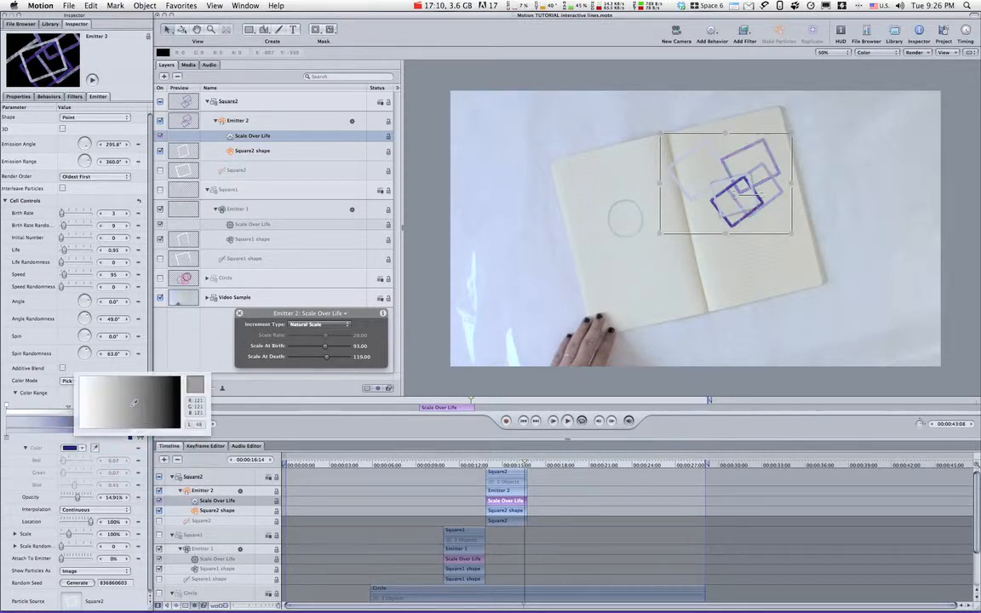
pyautogui.click(180, 379)
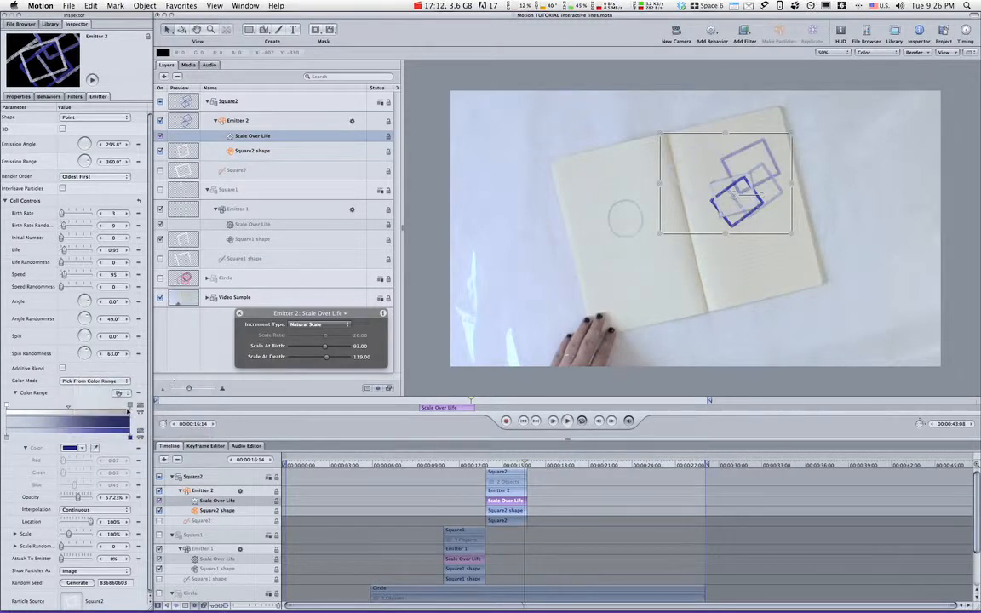
pyautogui.rightClick(130, 407)
pyautogui.click(178, 377)
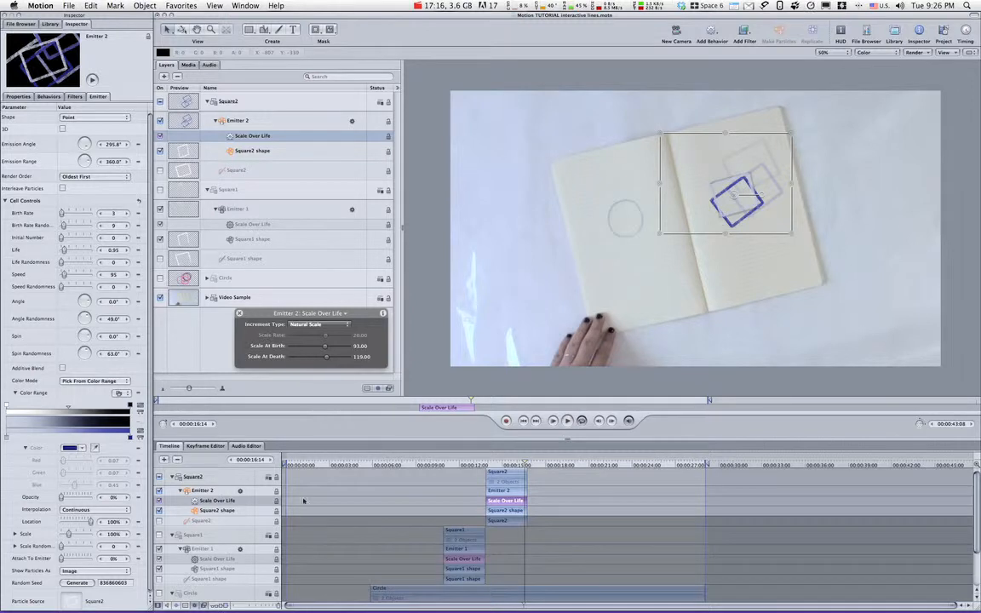
# Play back the second square effect and extend the Square2 group to the end of the Circle group.
pyautogui.click(482, 465)
pyautogui.press('space')
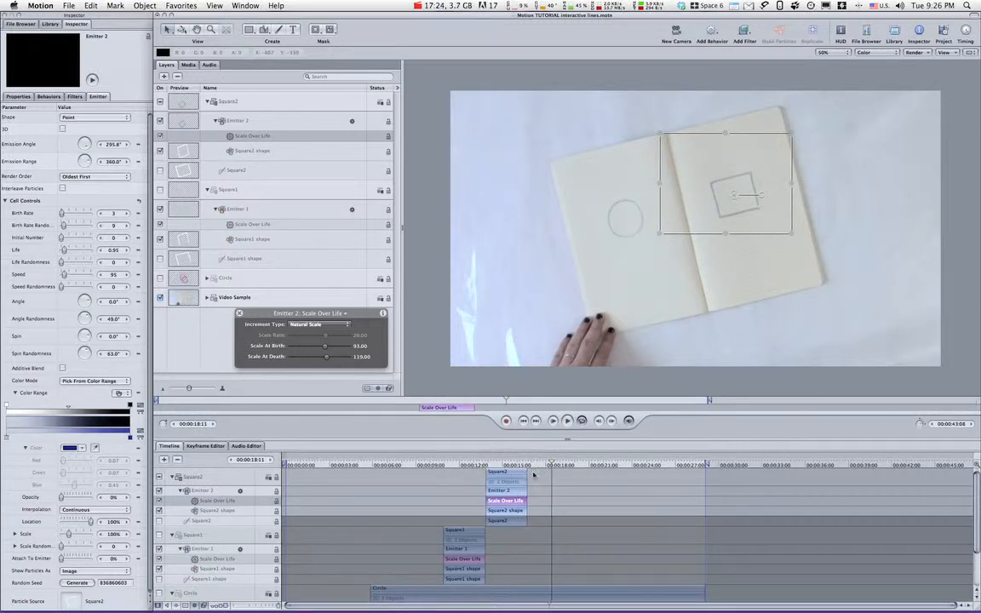
pyautogui.moveTo(527, 472); pyautogui.dragTo(703, 487)
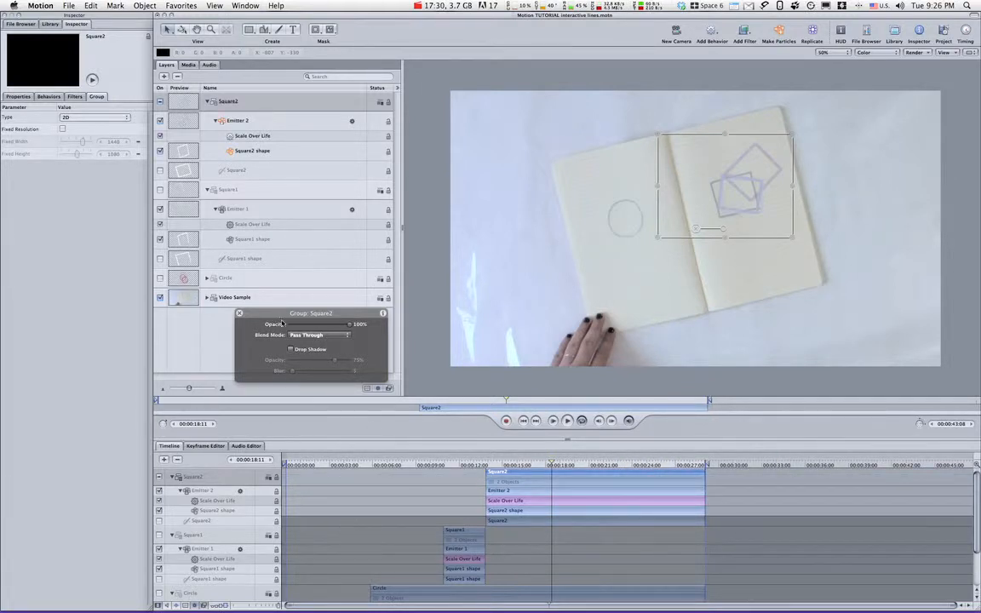
pyautogui.click(240, 314)
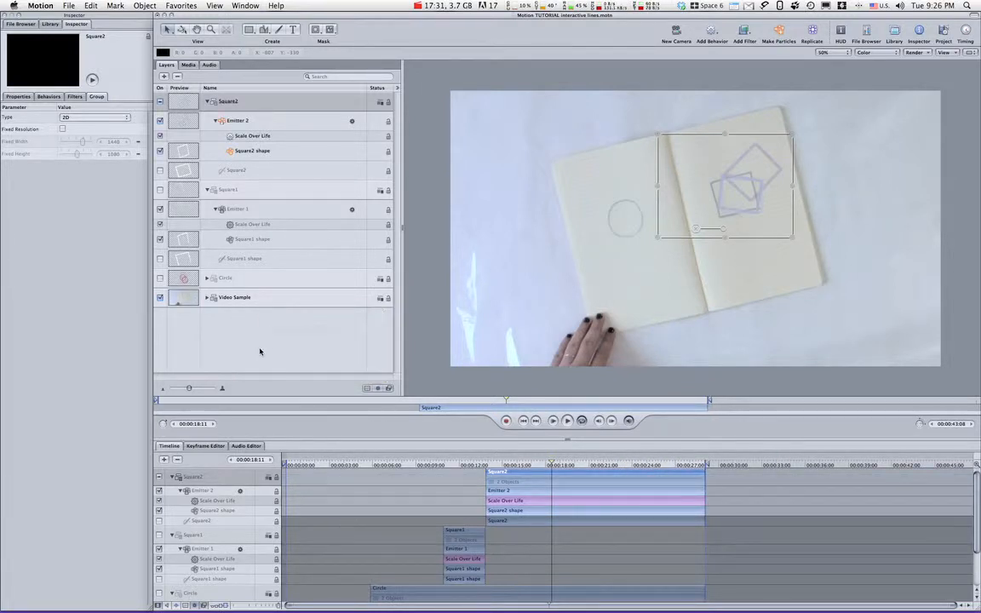
# Turn the Circle and Square1 groups back on and play the complete animation from the start.
pyautogui.click(159, 278)
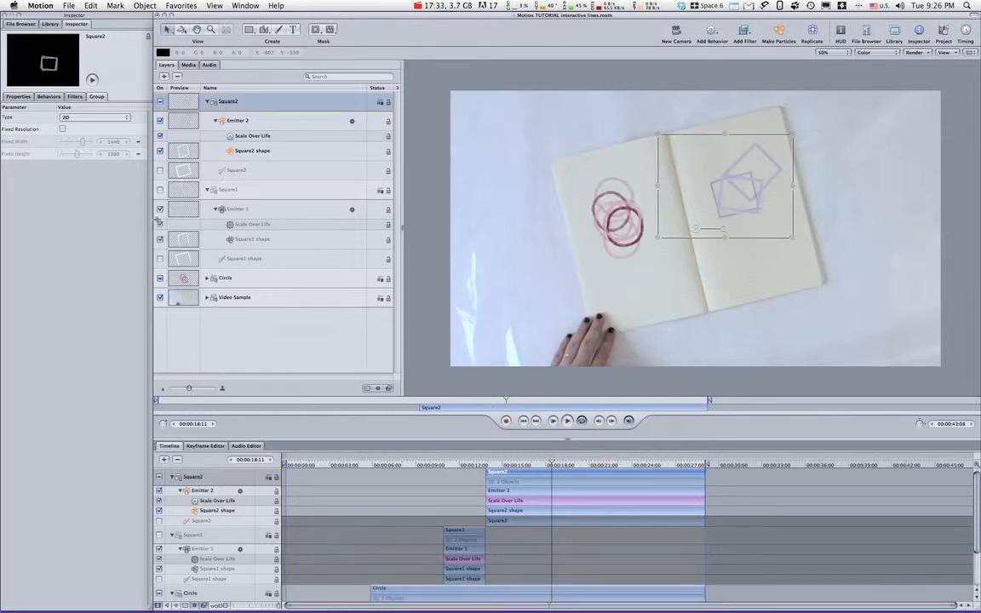
pyautogui.click(208, 190)
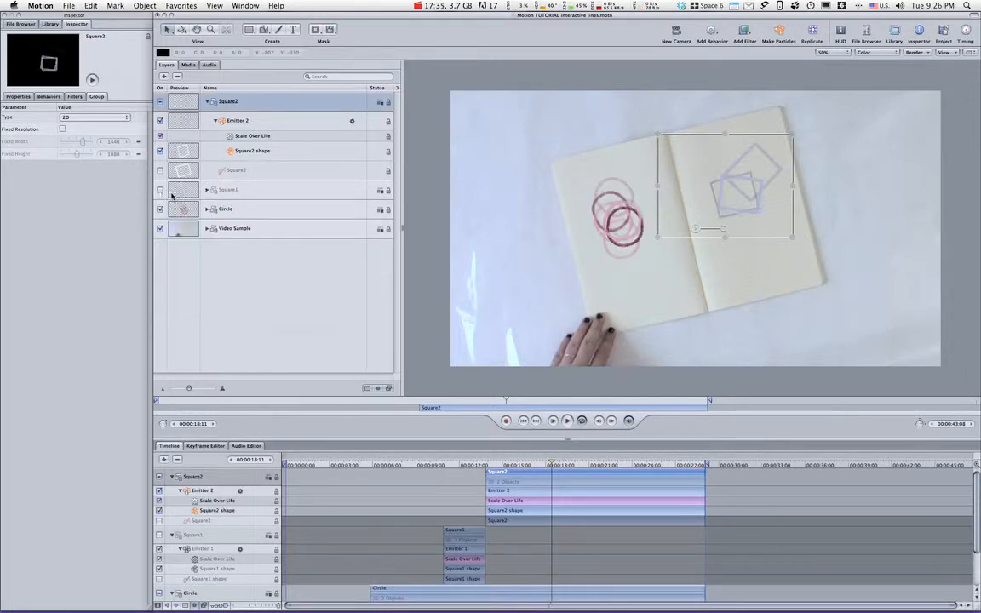
pyautogui.click(207, 102)
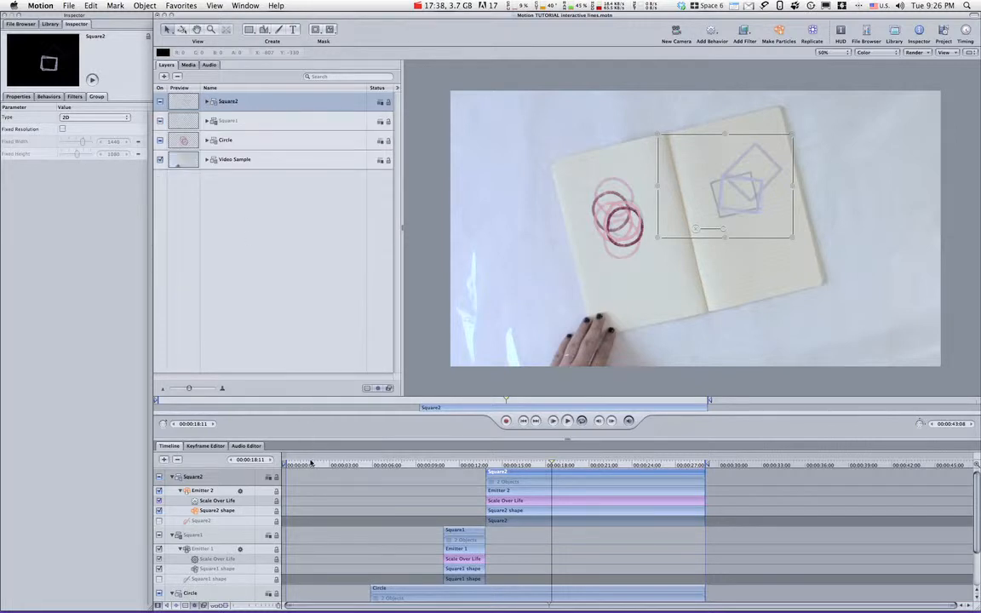
pyautogui.click(294, 459)
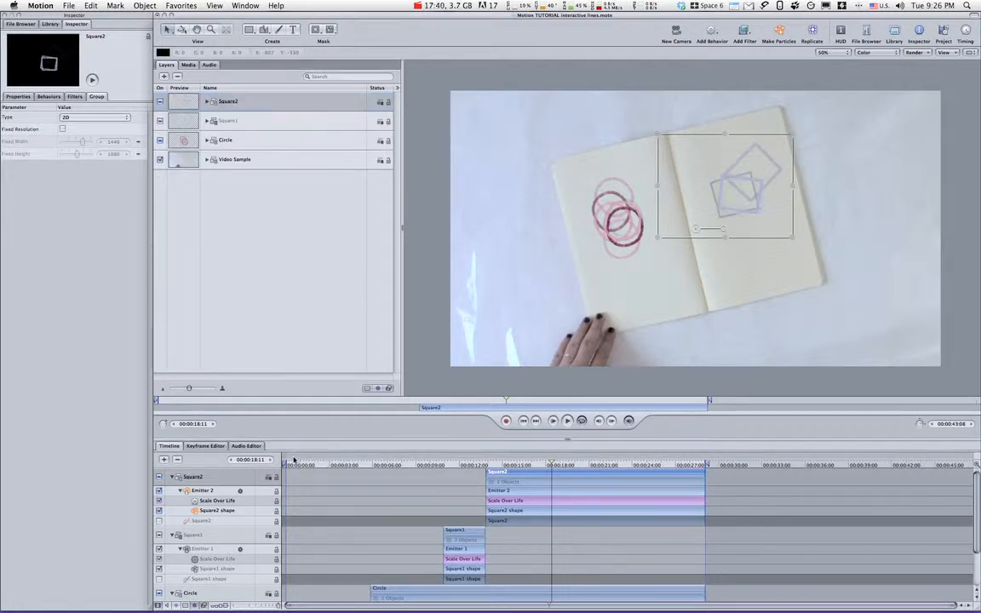
pyautogui.click(158, 401)
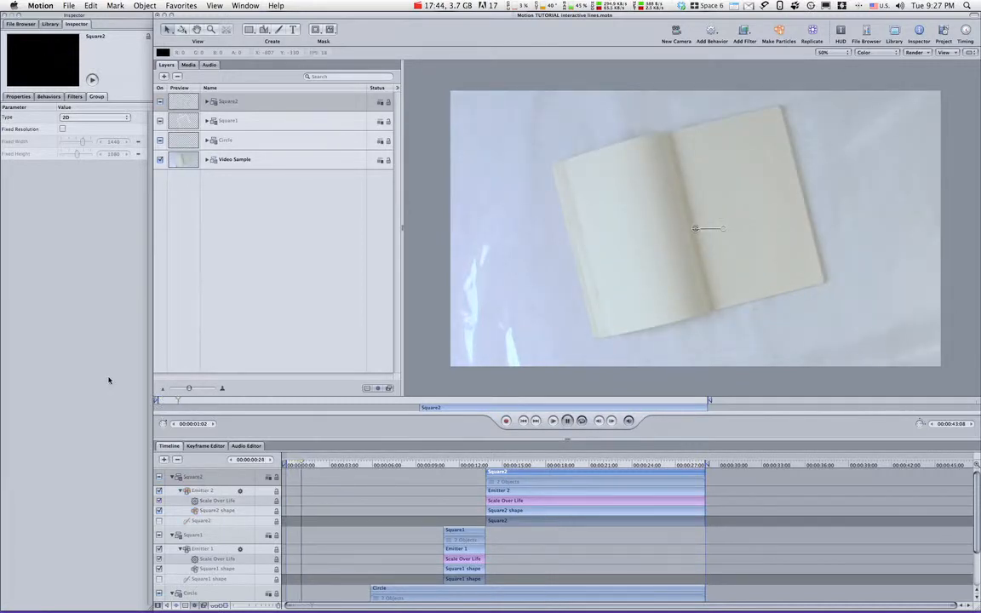